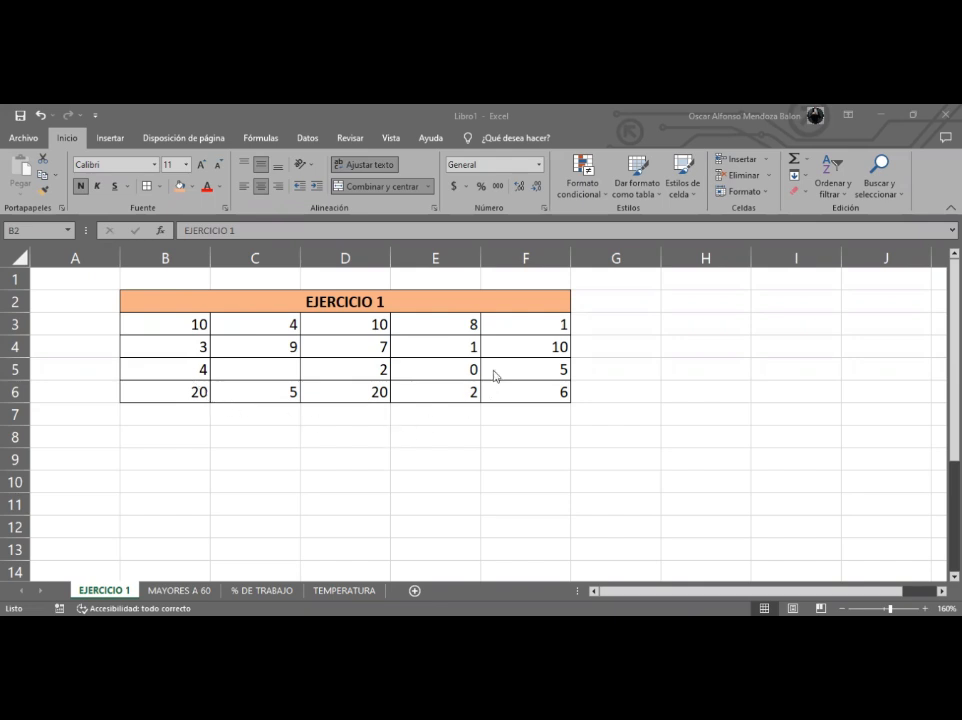
- Enter 5 in the empty cell C5 of the EJERCICIO 1 table
left_click(201, 392)
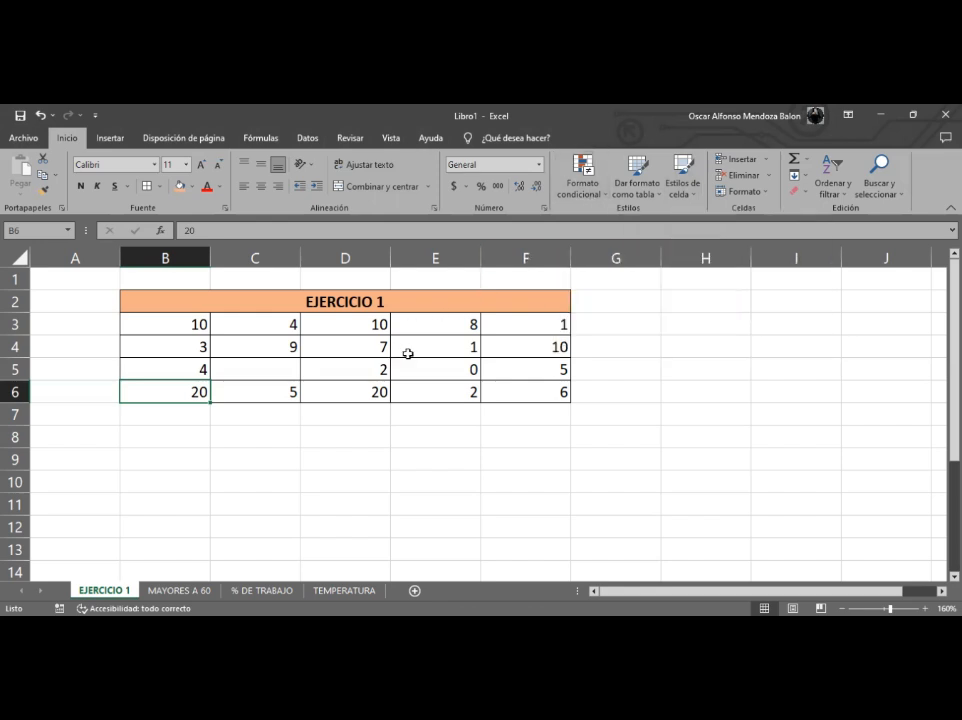
left_click(350, 344)
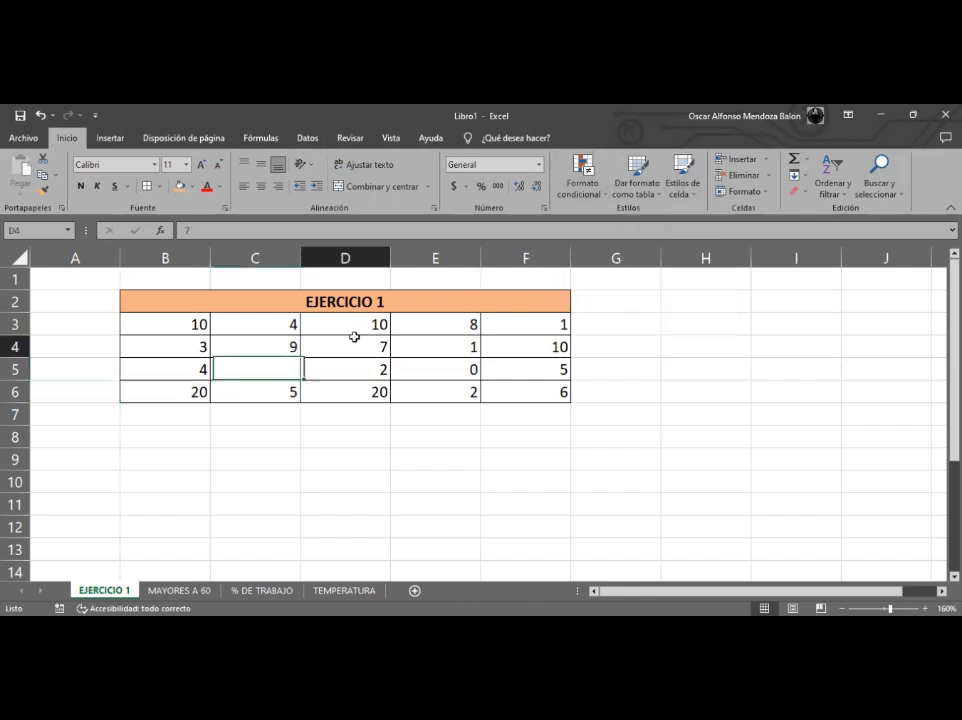
left_click(166, 323)
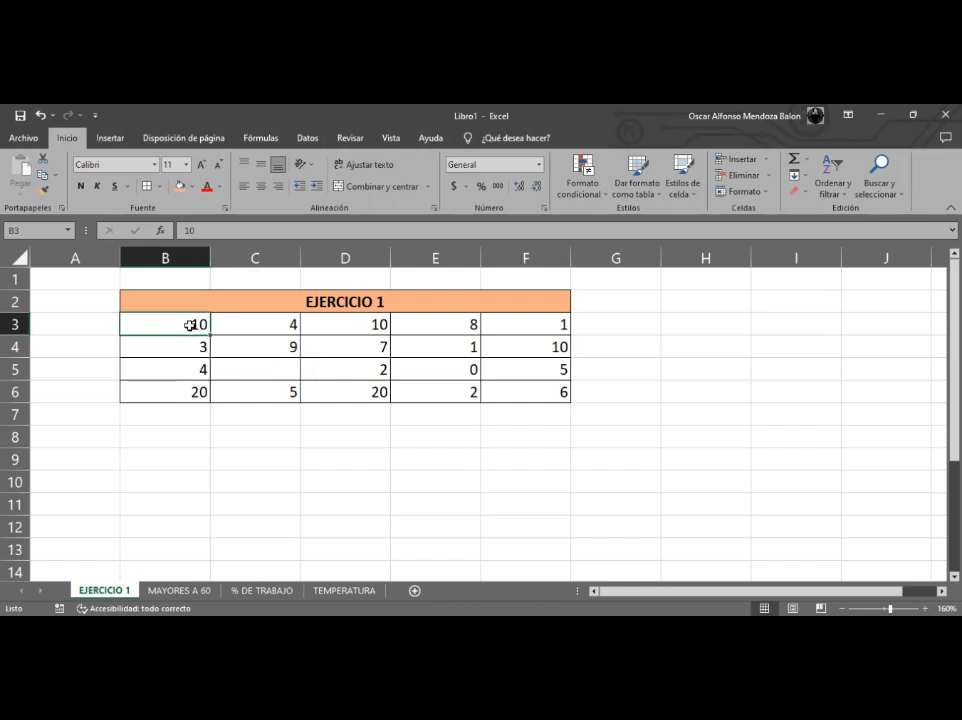
left_click_drag(190, 325, 503, 400)
left_click(273, 371)
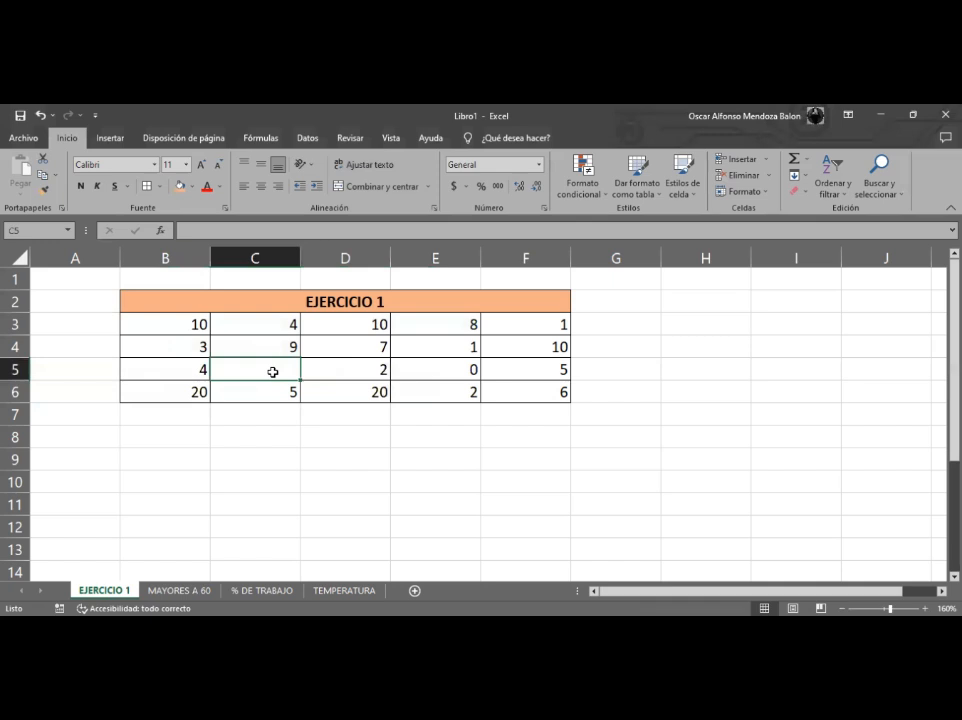
type("5")
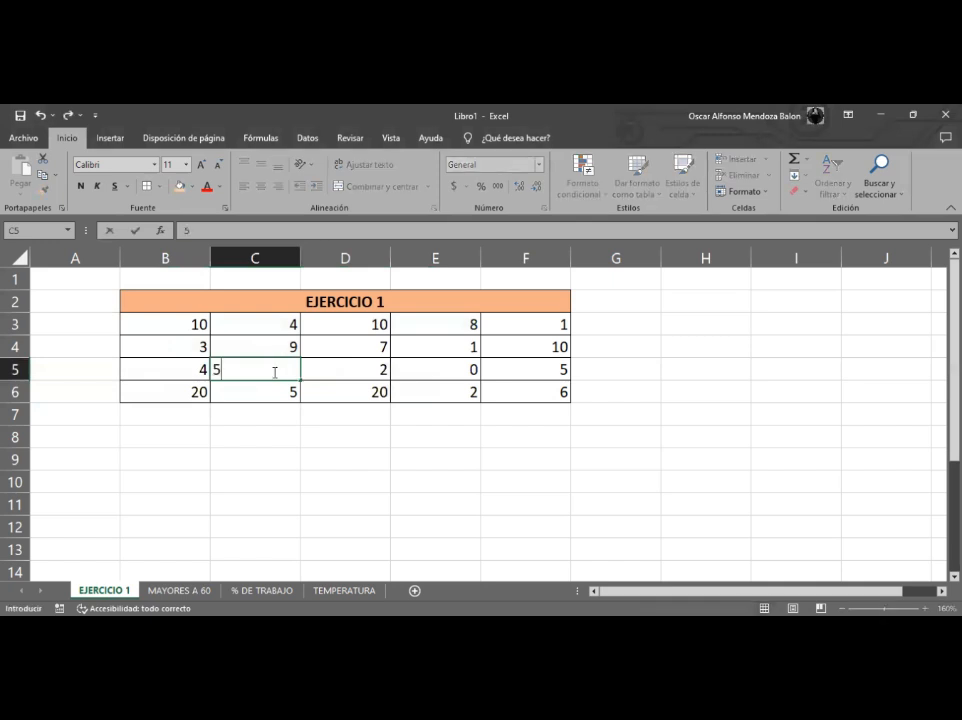
left_click(253, 348)
- Center the values of range B3:F6 both vertically and horizontally
left_click_drag(189, 326, 512, 395)
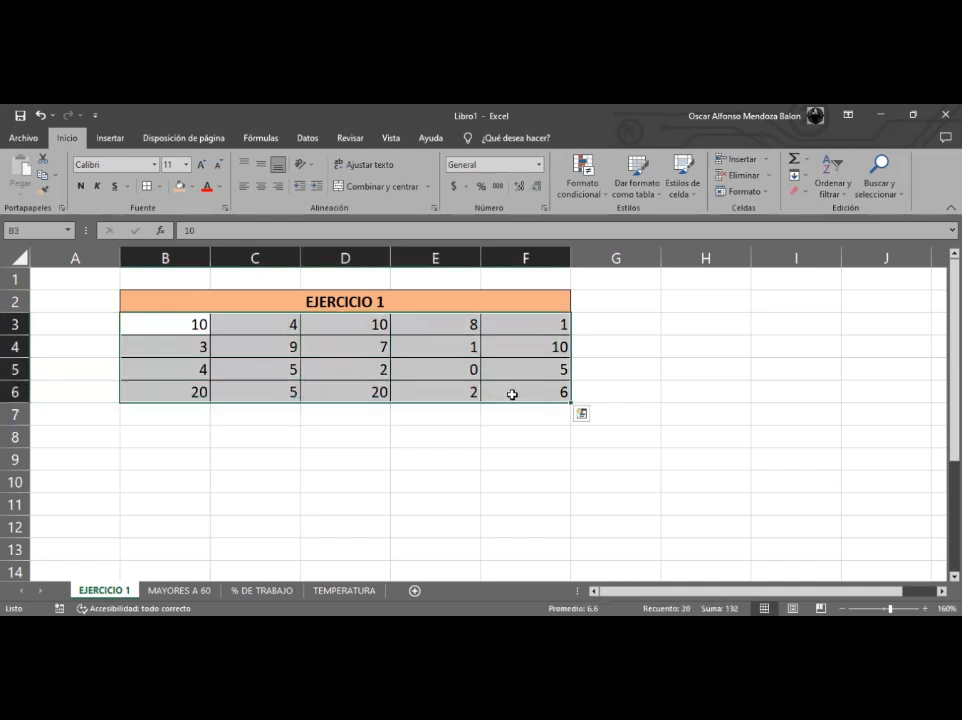
left_click(260, 163)
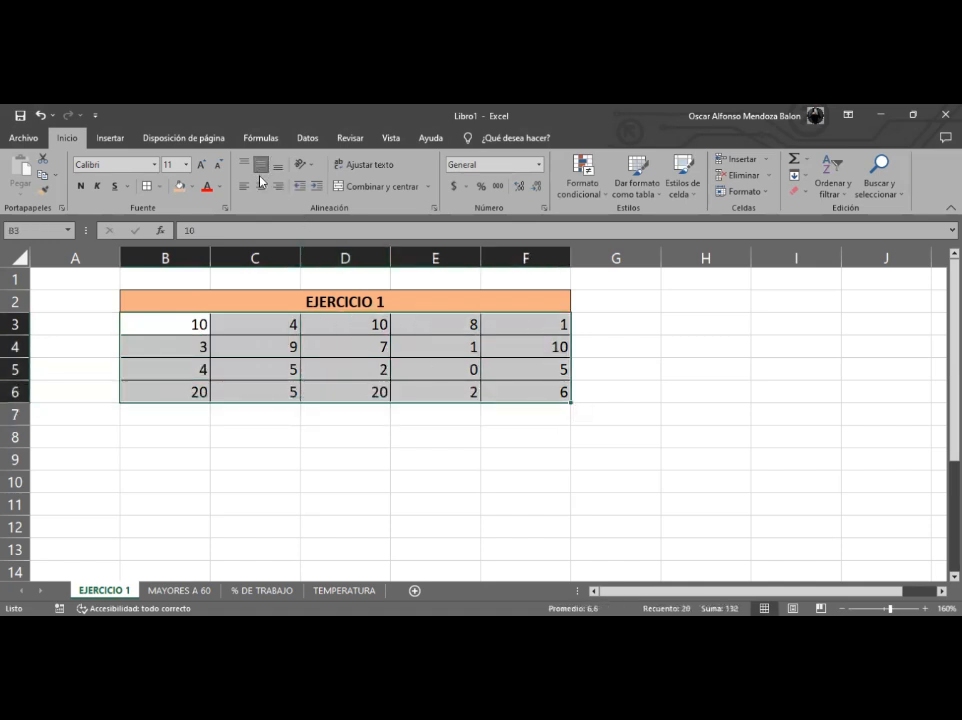
left_click(260, 186)
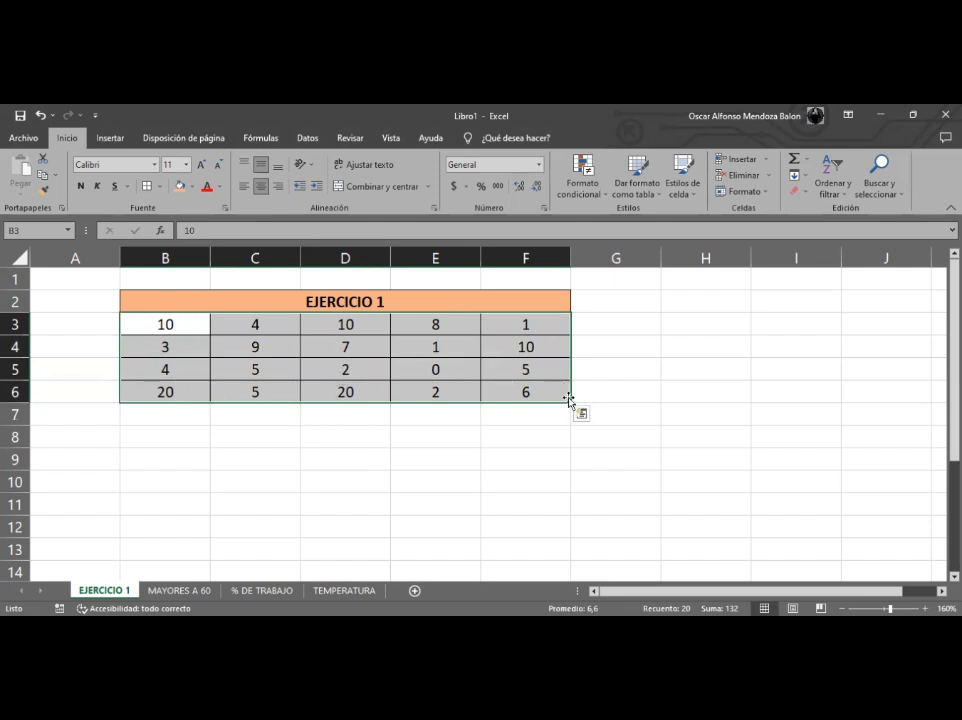
left_click(586, 185)
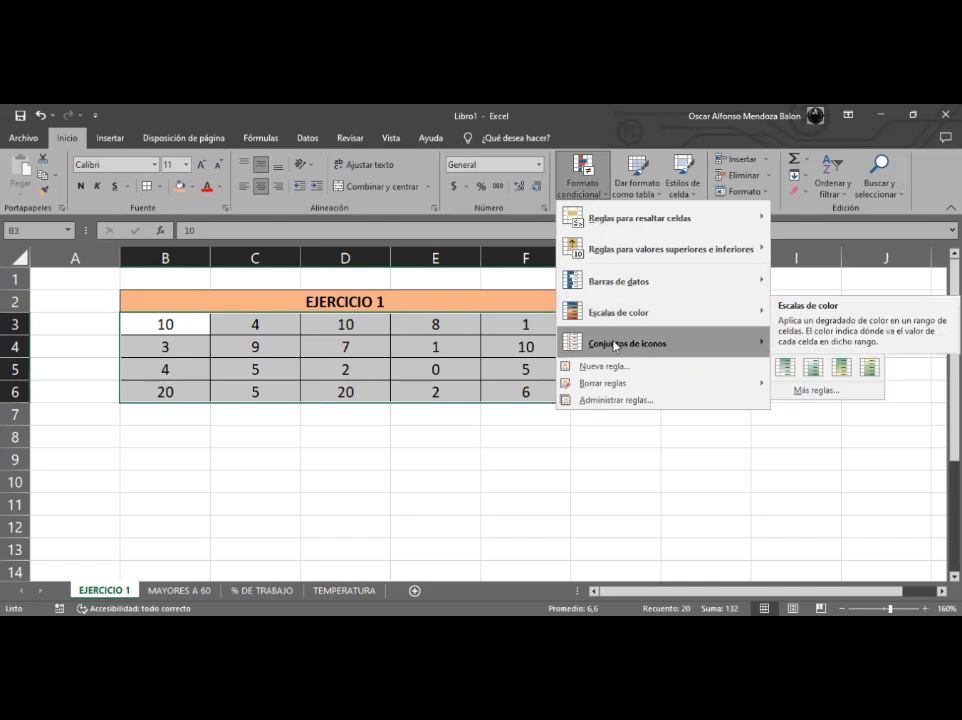
mouse_move(615, 345)
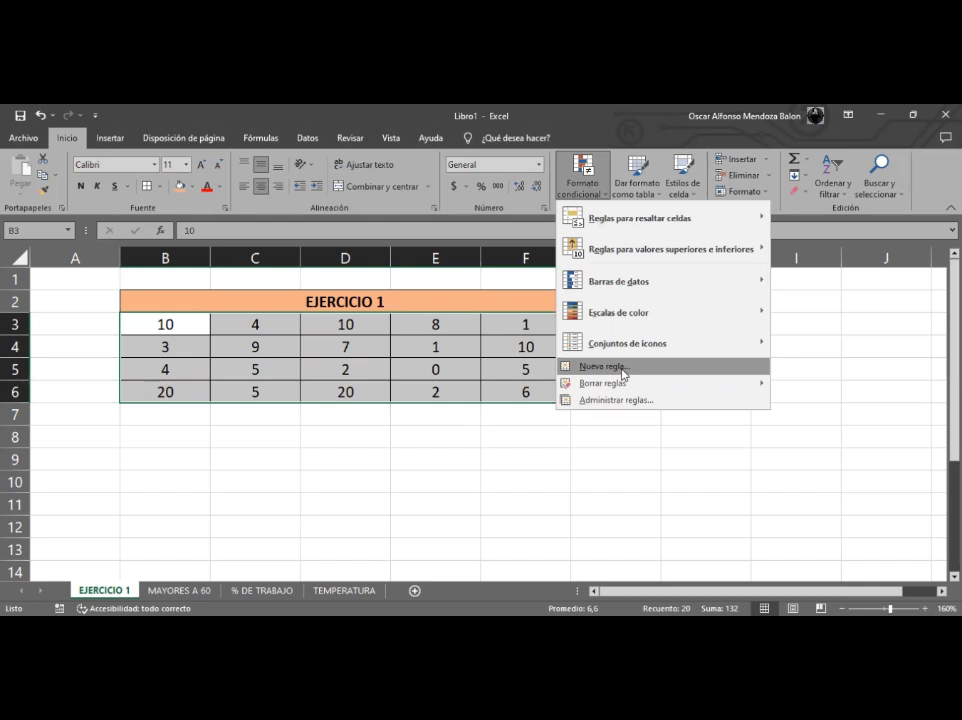
mouse_move(661, 389)
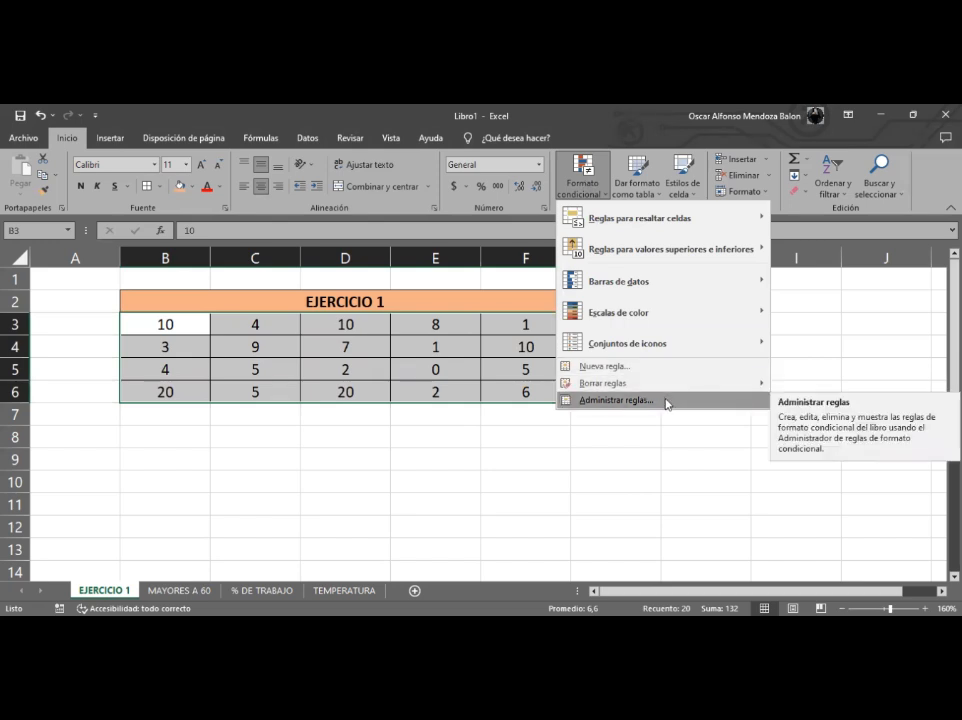
left_click(393, 298)
- Create a Greater Than highlight-cells rule for B3:F6 with the value 2
left_click(576, 193)
mouse_move(622, 220)
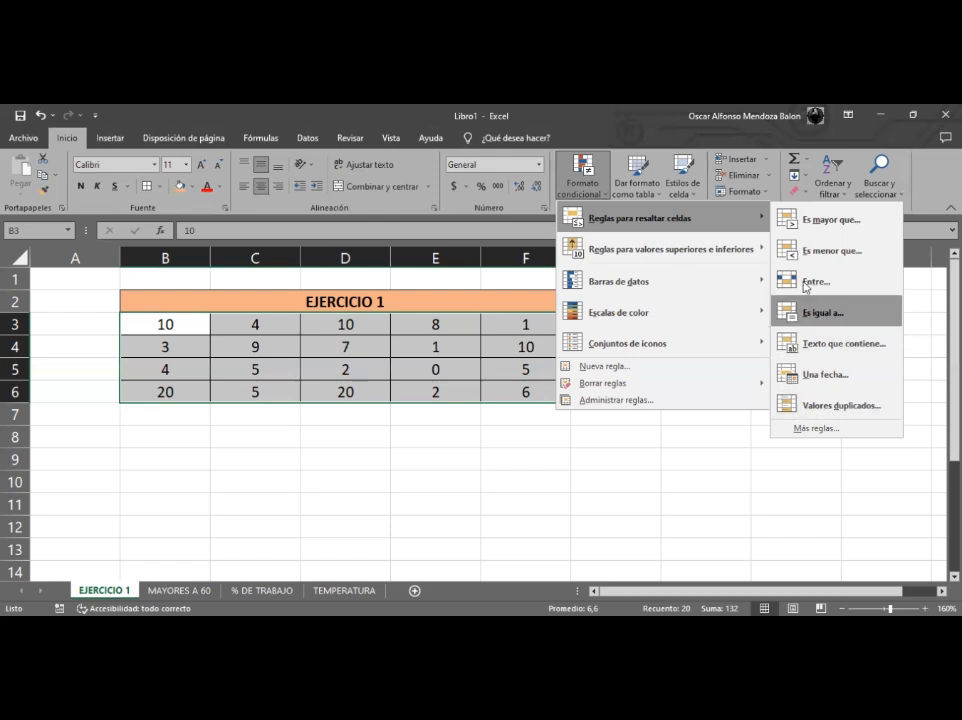
left_click(828, 221)
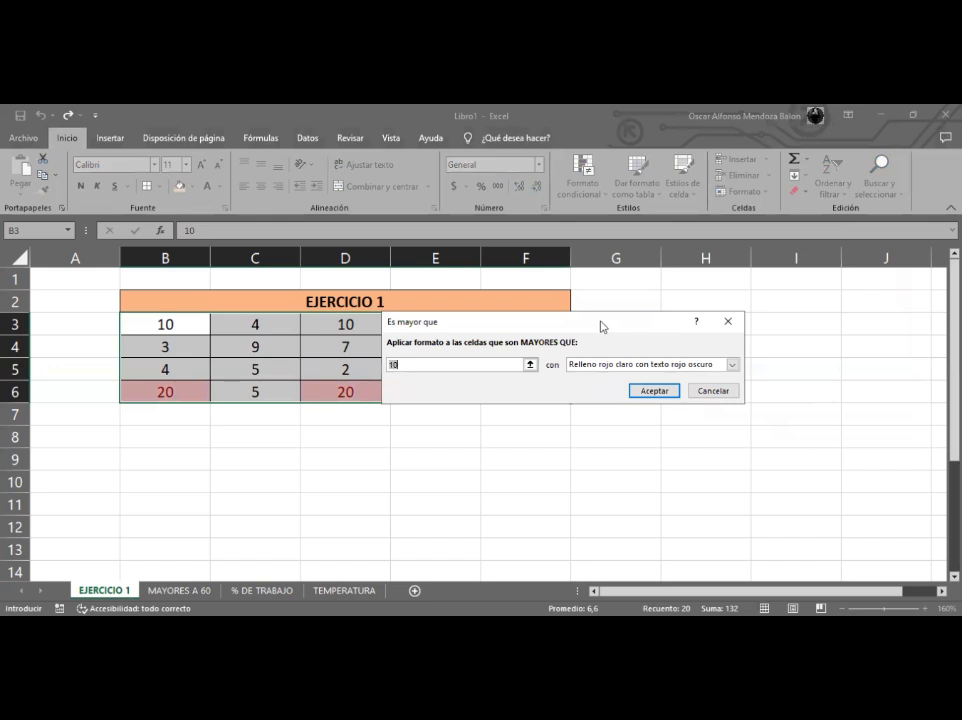
left_click_drag(601, 327, 550, 308)
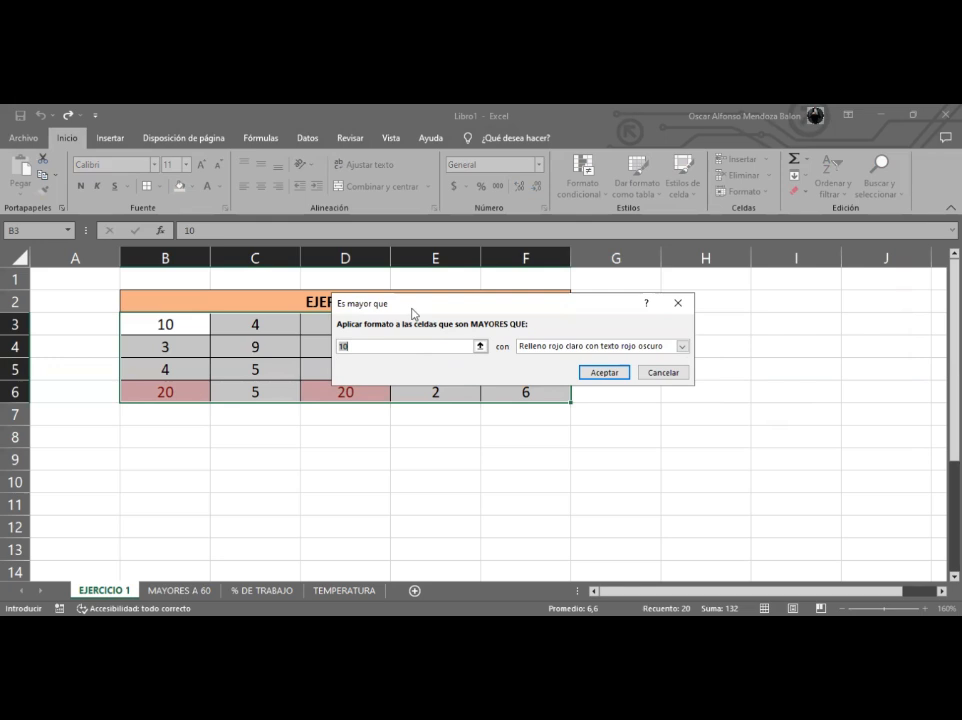
left_click_drag(412, 313, 545, 228)
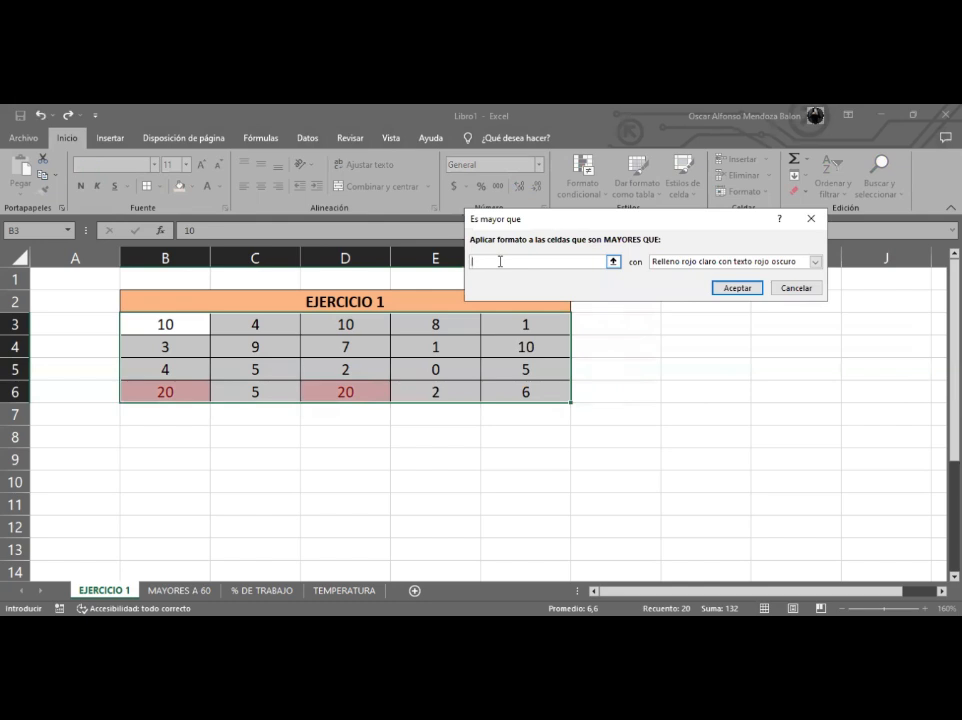
type("2")
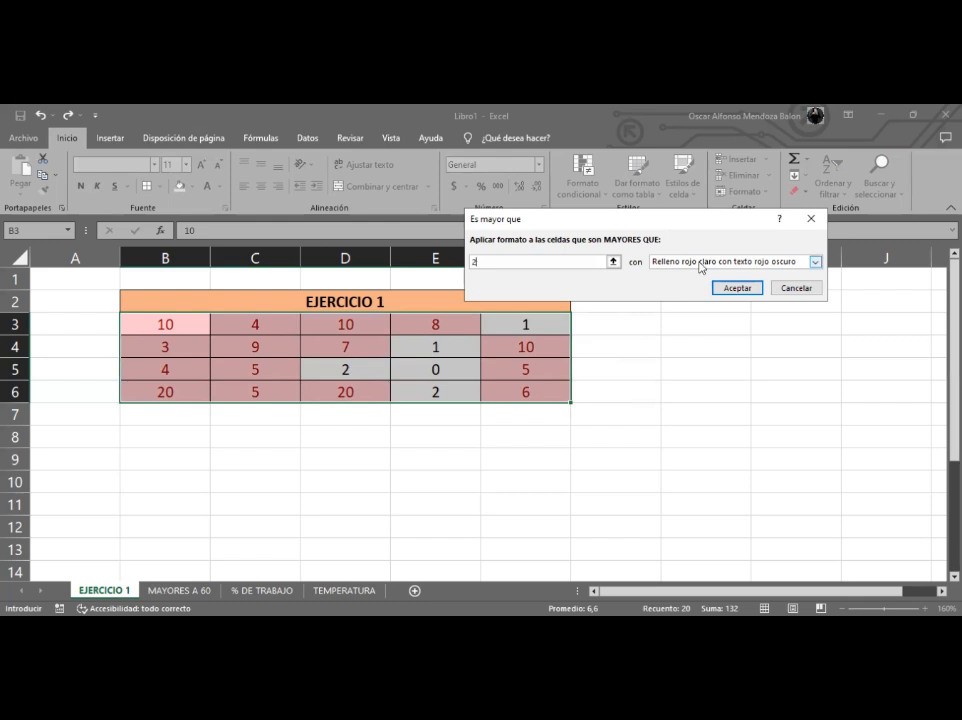
- Try the rule's other preset formats: yellow, green and light red fills, red text and red border
left_click(816, 263)
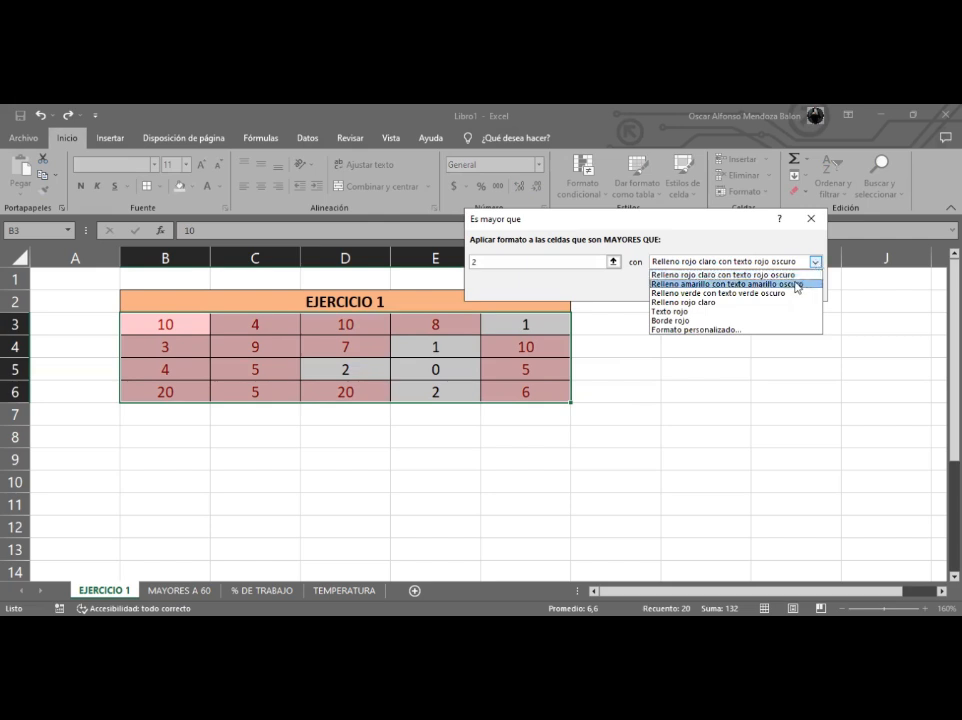
left_click(797, 284)
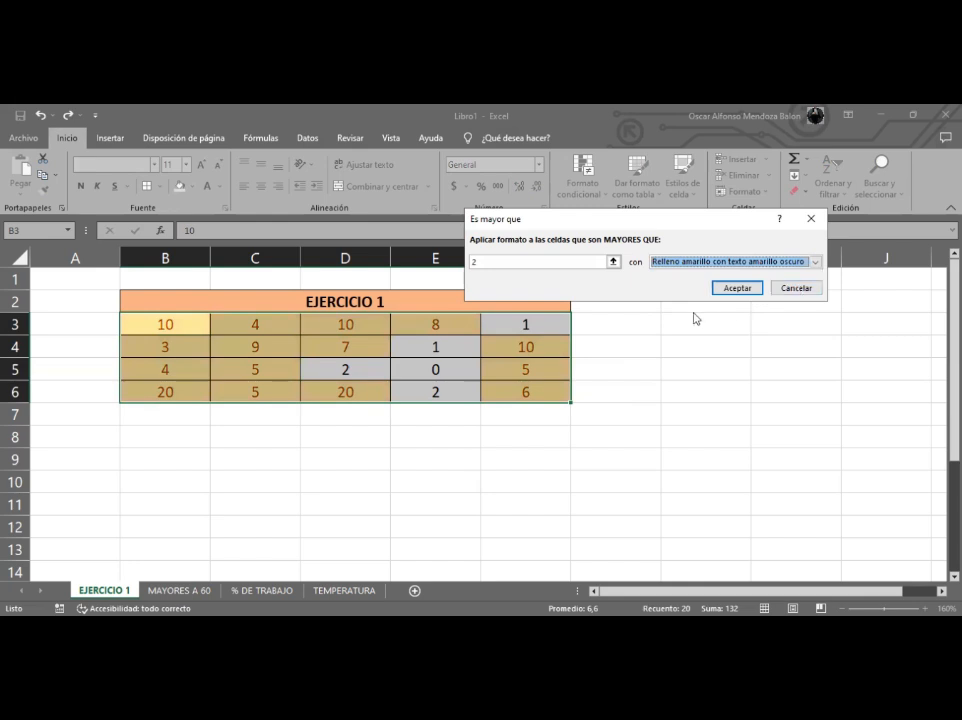
left_click(751, 262)
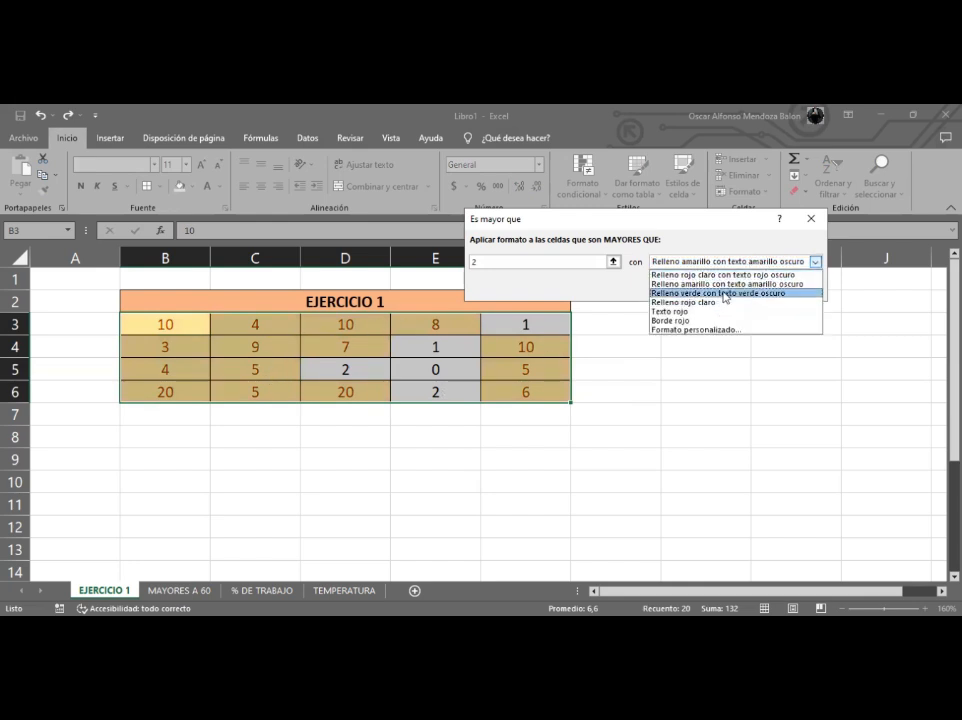
left_click(726, 295)
left_click(728, 261)
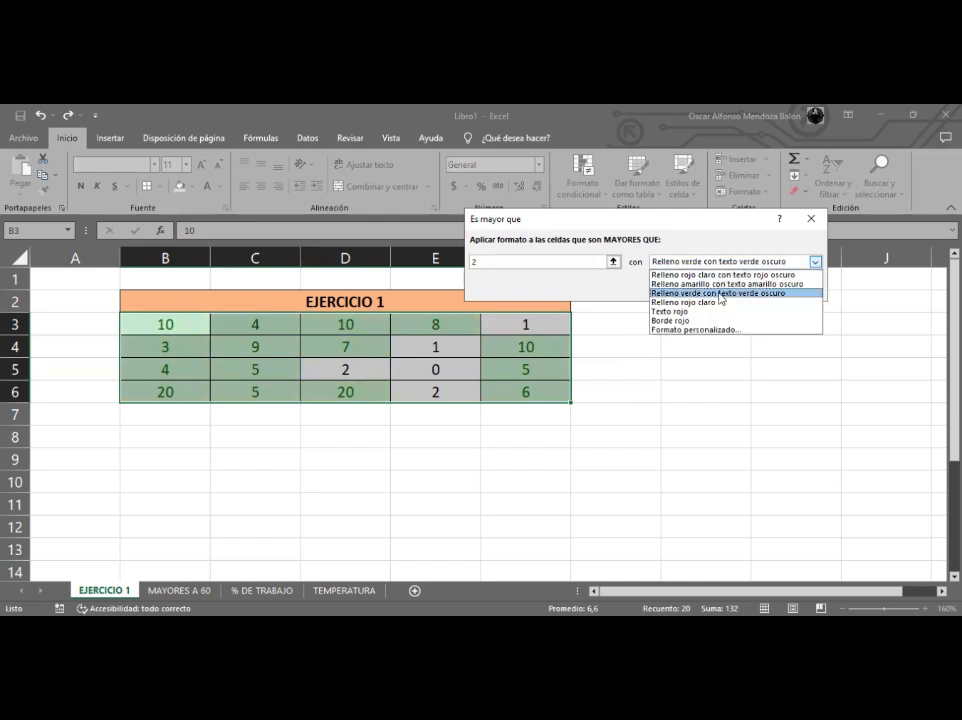
left_click(720, 303)
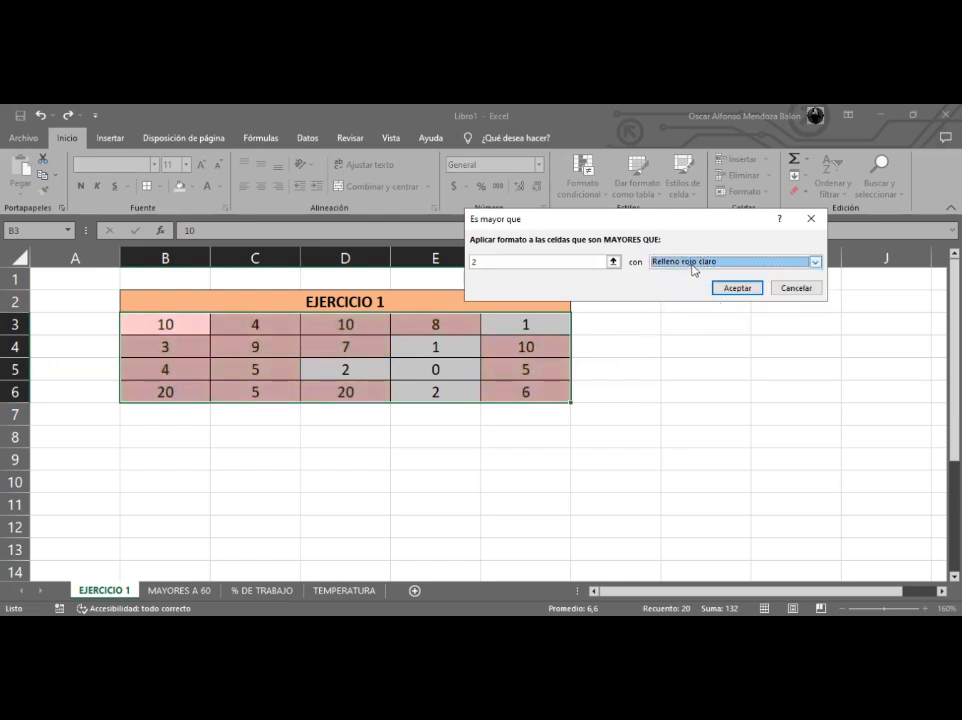
left_click(693, 263)
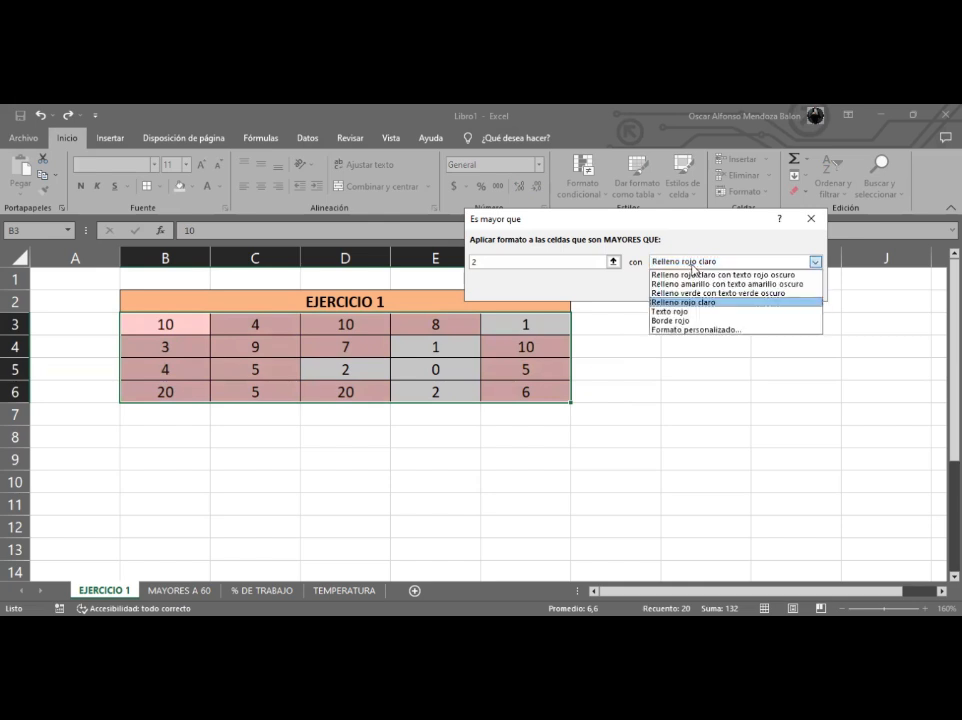
left_click(695, 312)
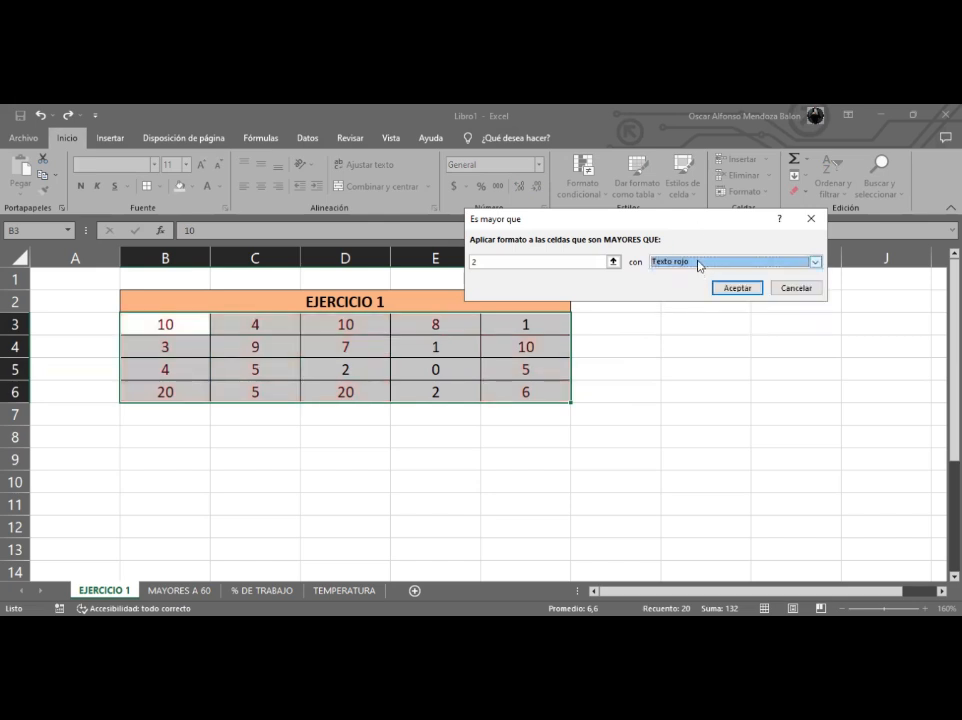
left_click(699, 264)
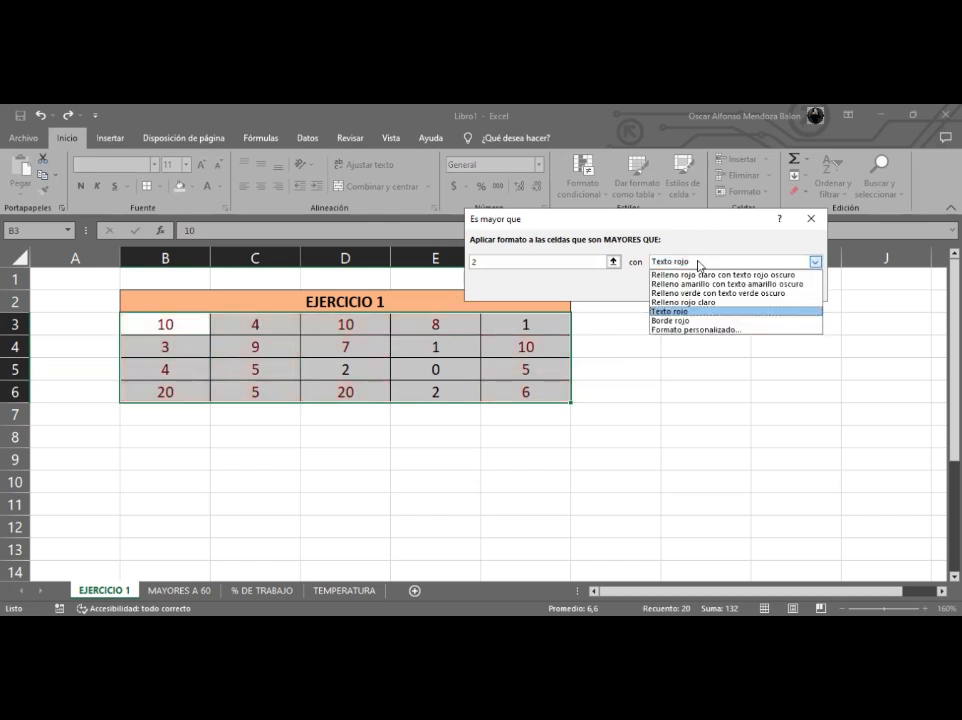
left_click(688, 321)
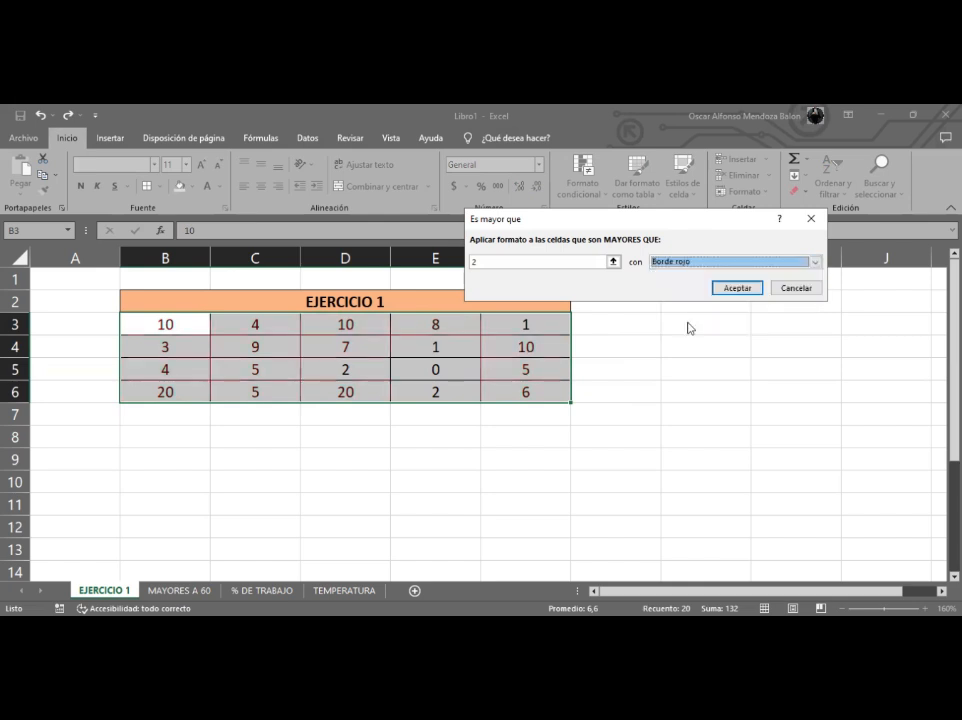
- Set the rule's format to yellow fill with dark yellow text and apply it
left_click(690, 264)
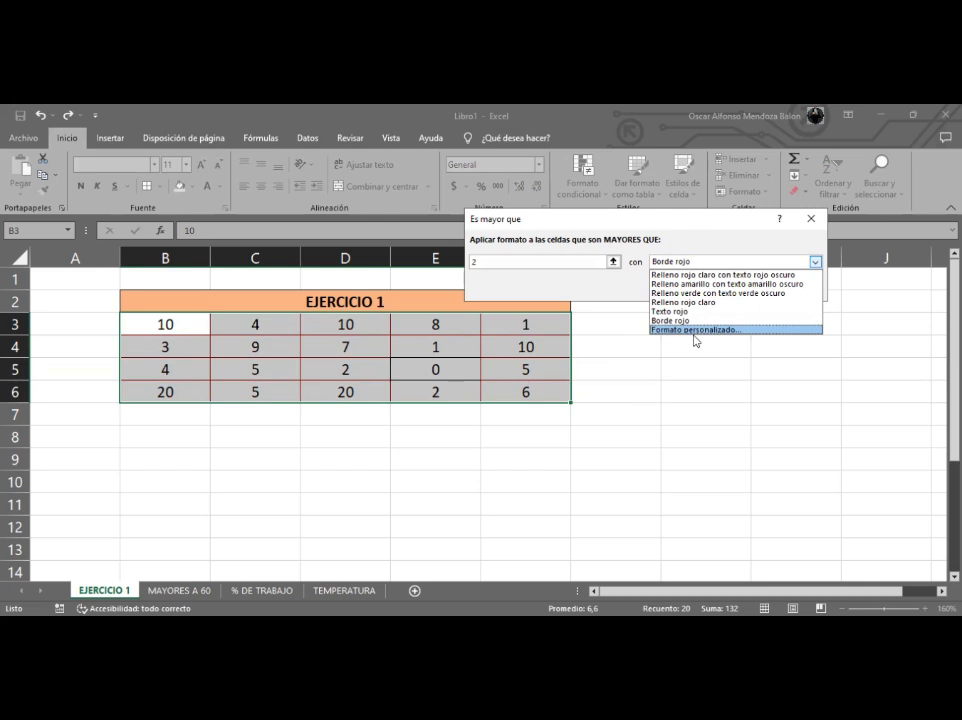
left_click(737, 284)
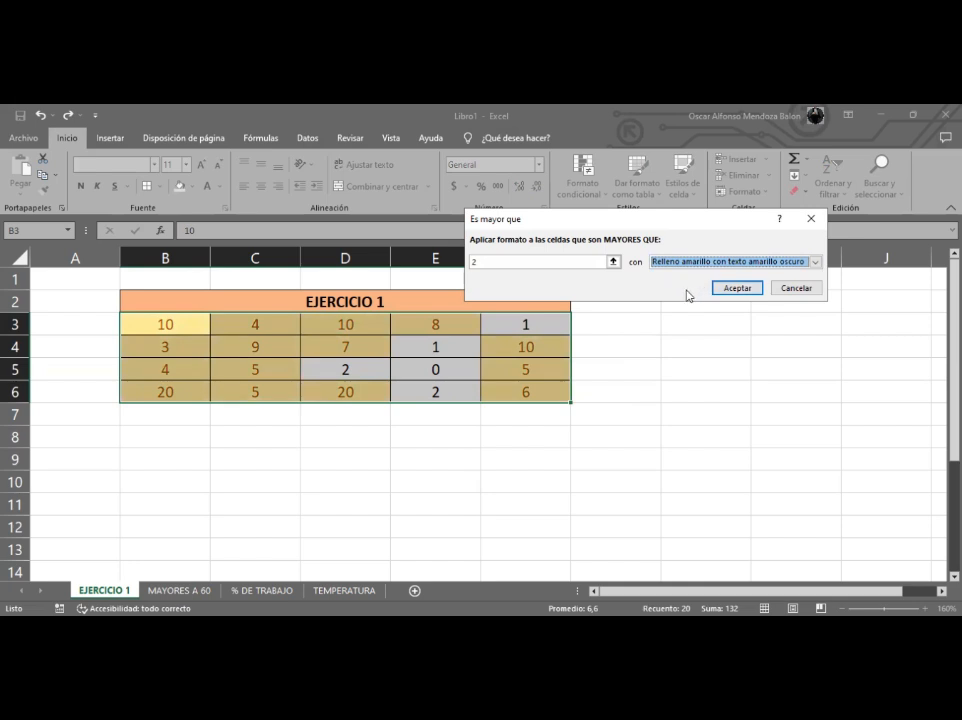
left_click(739, 288)
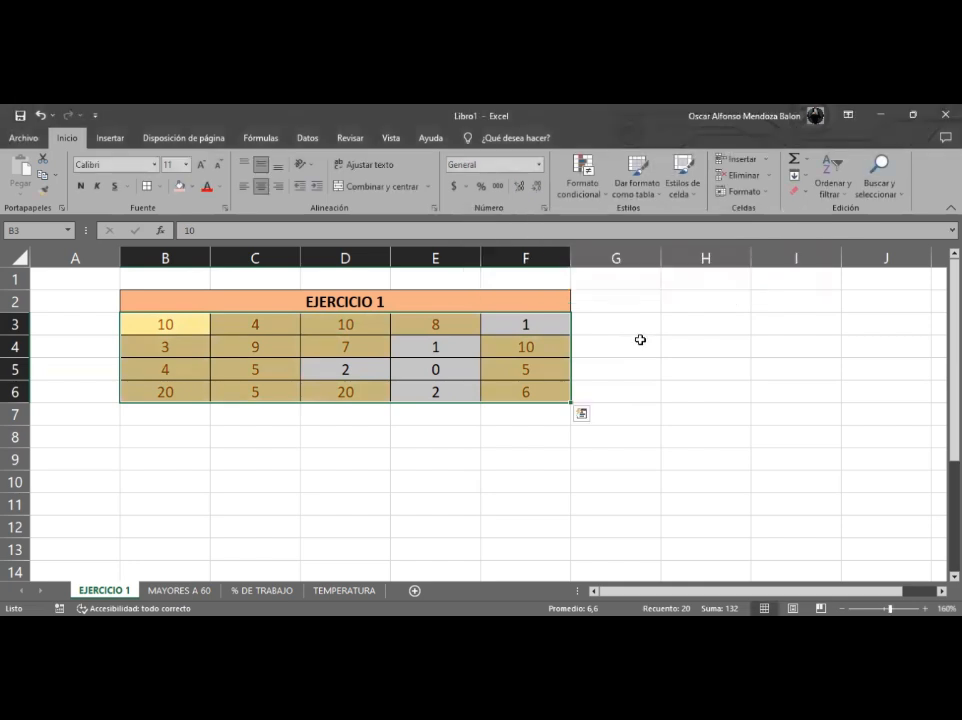
left_click(640, 340)
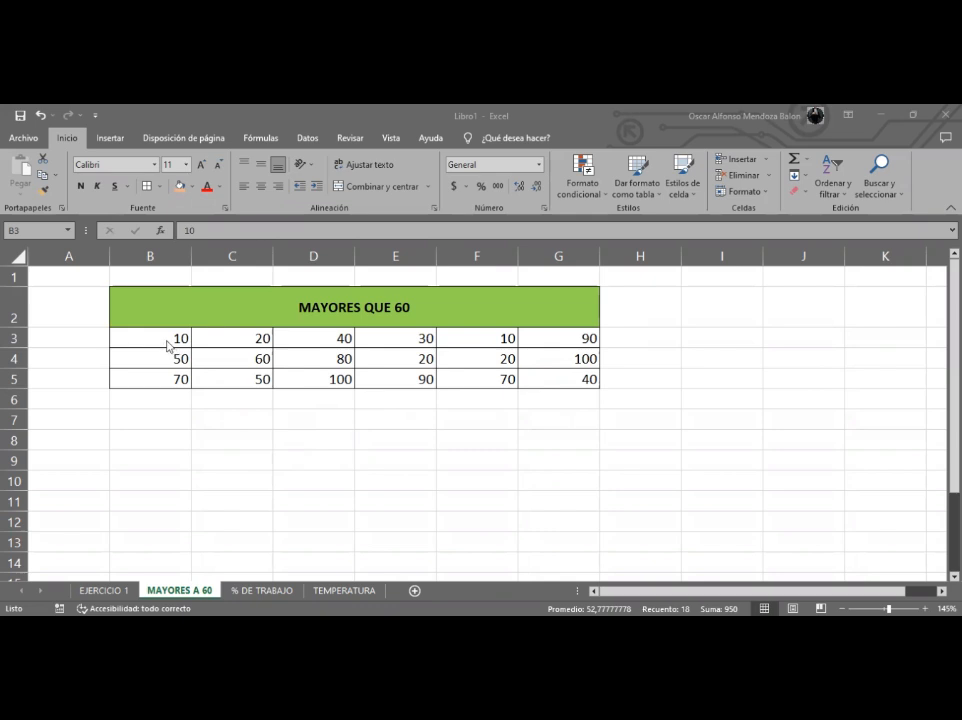
- Start a Greater Than highlight-cells rule for B3:G5 on the MAYORES A 60 sheet with the value 60
left_click_drag(182, 338, 530, 380)
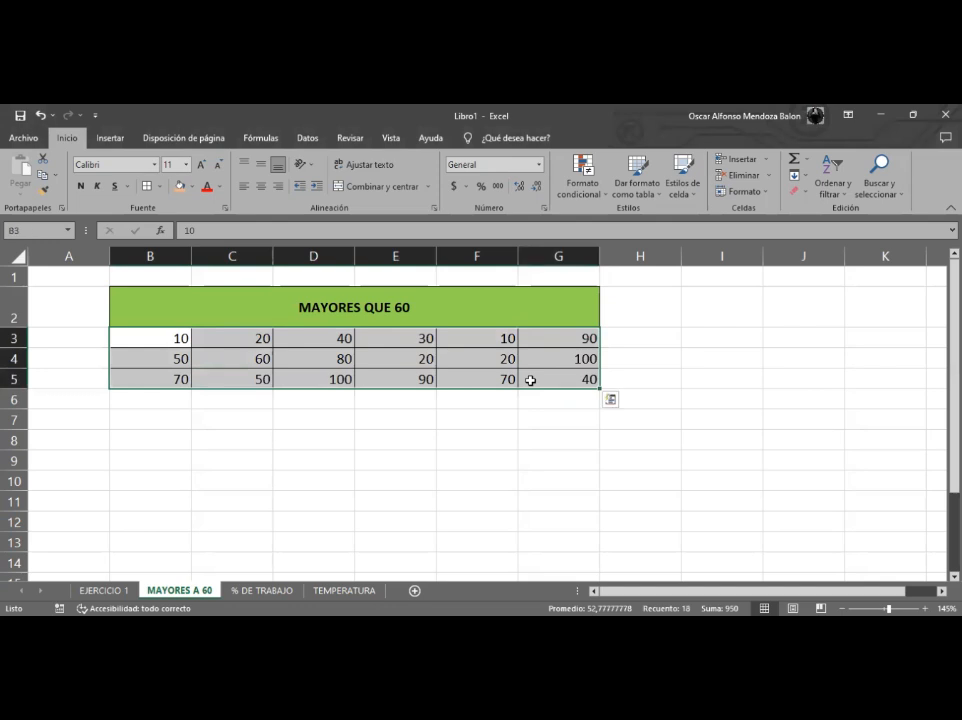
left_click(595, 199)
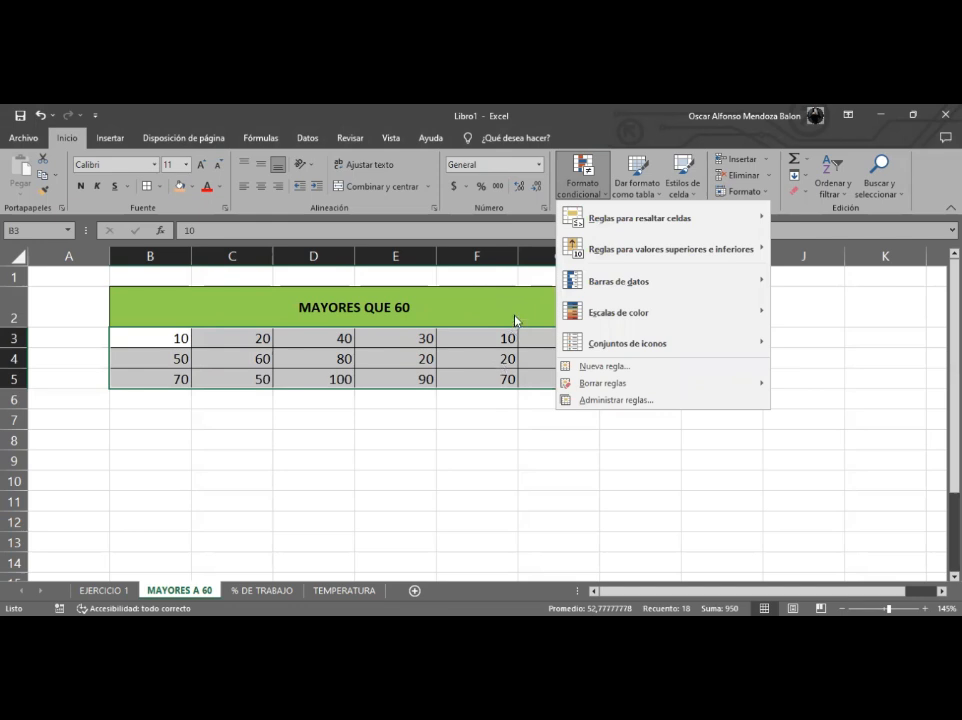
mouse_move(617, 216)
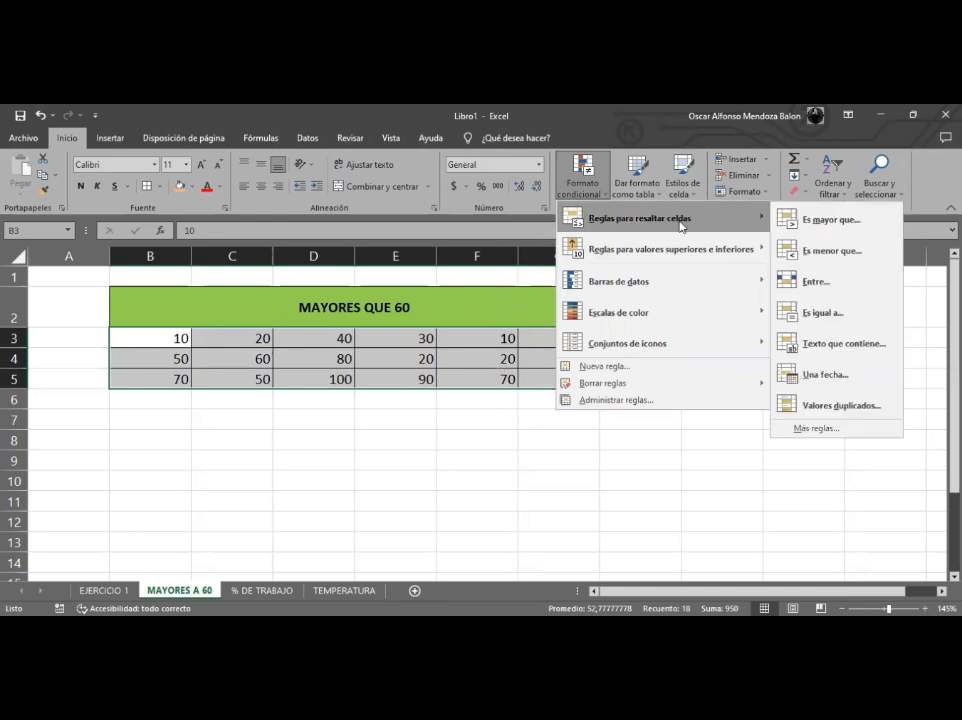
left_click(818, 222)
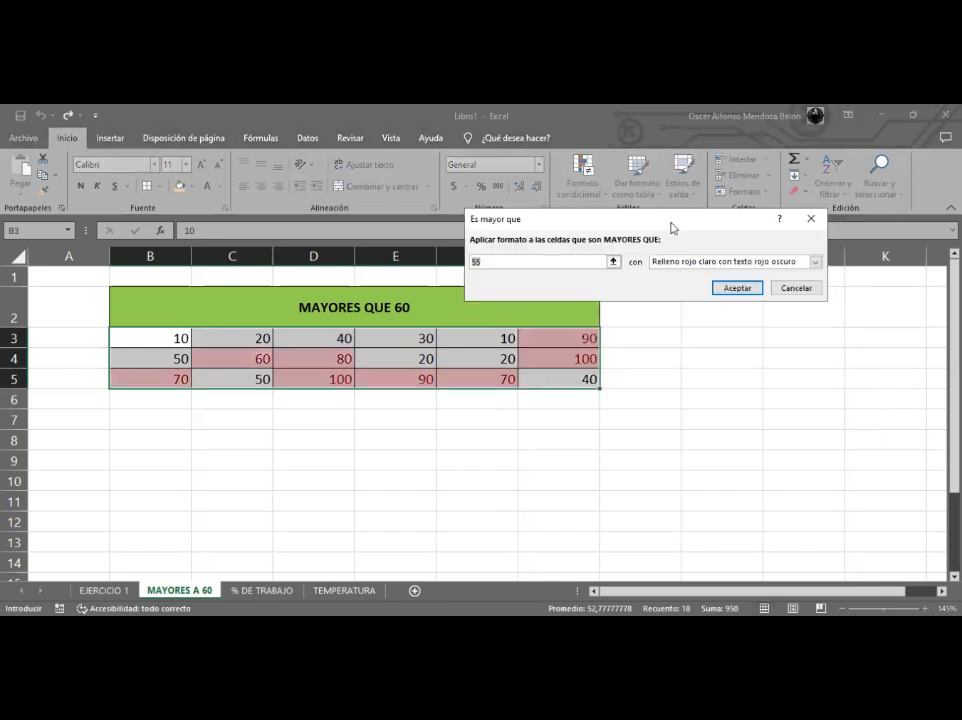
left_click_drag(670, 221, 728, 294)
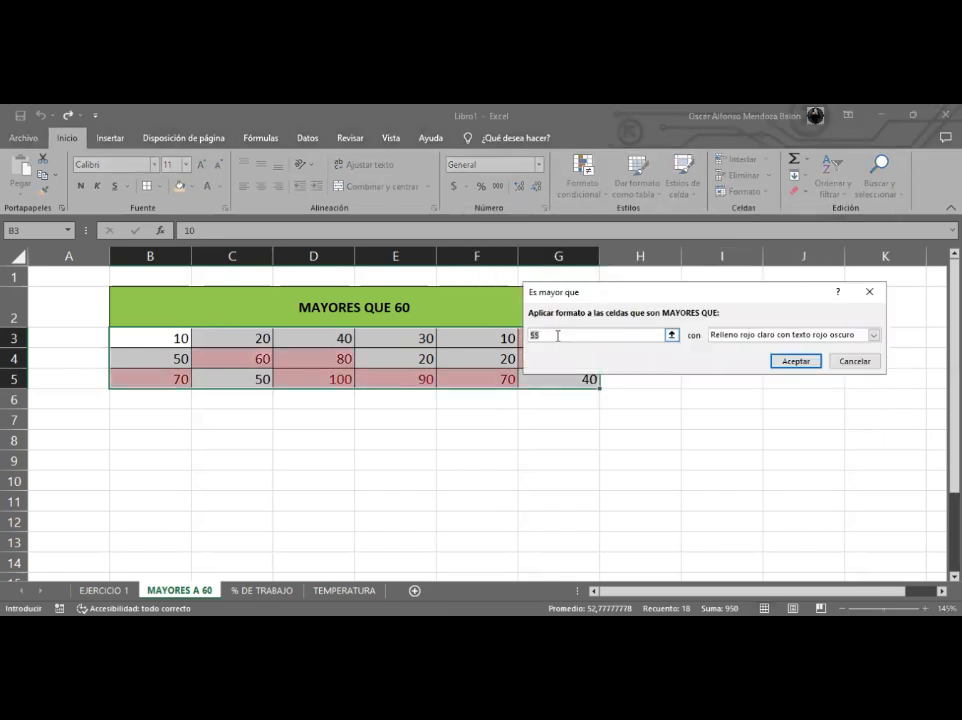
key("BackSpace")
key("BackSpace")
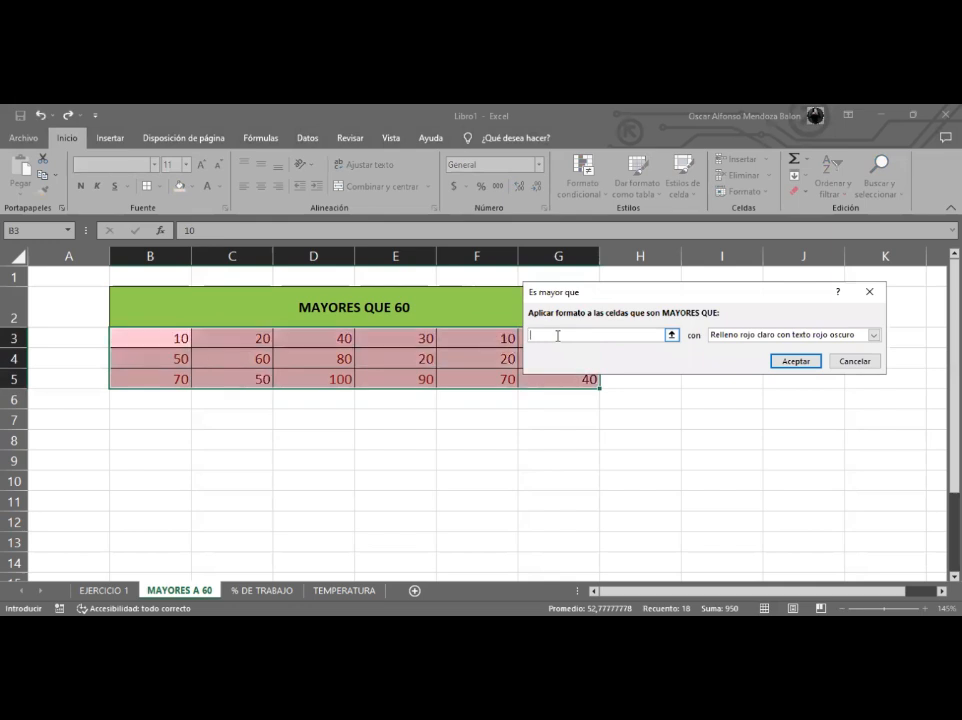
type("60")
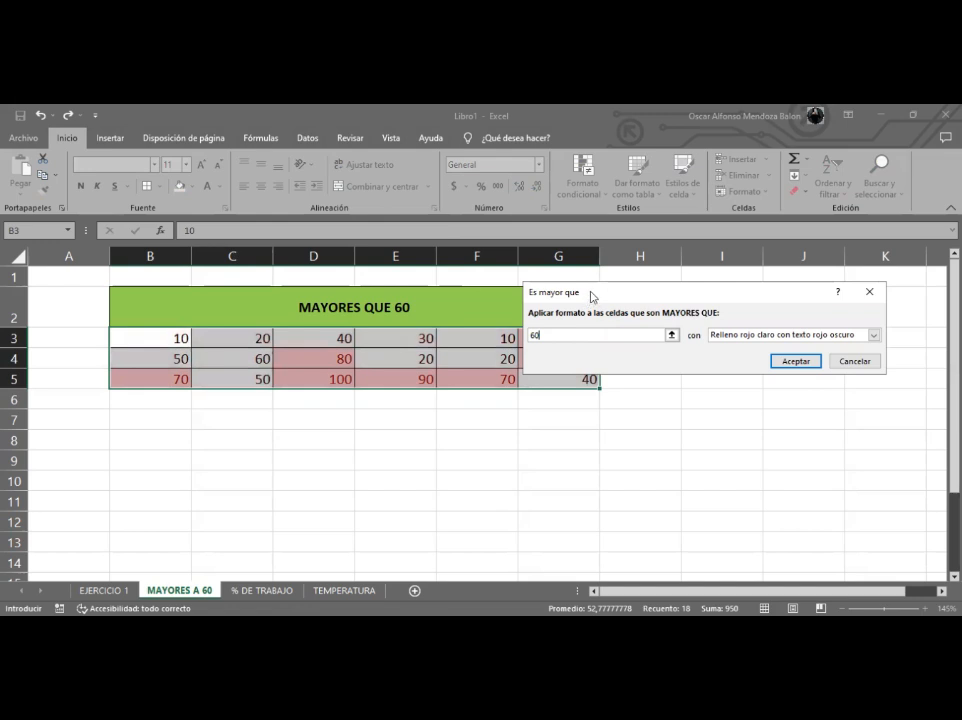
left_click_drag(605, 209, 606, 209)
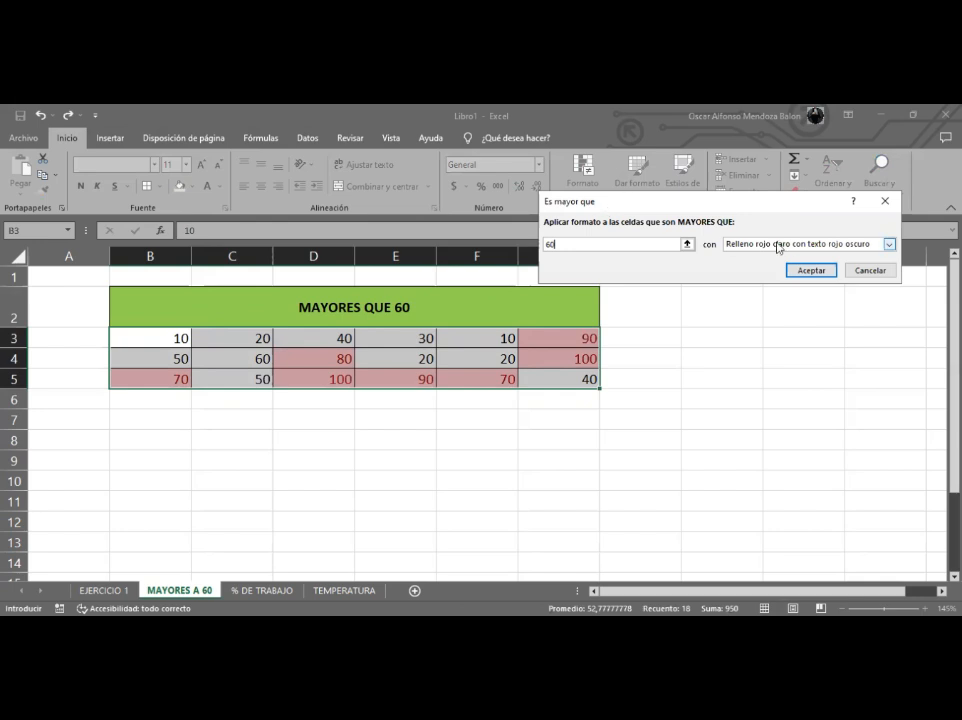
- Choose a custom format for the rule and set its background fill to blue
left_click(834, 245)
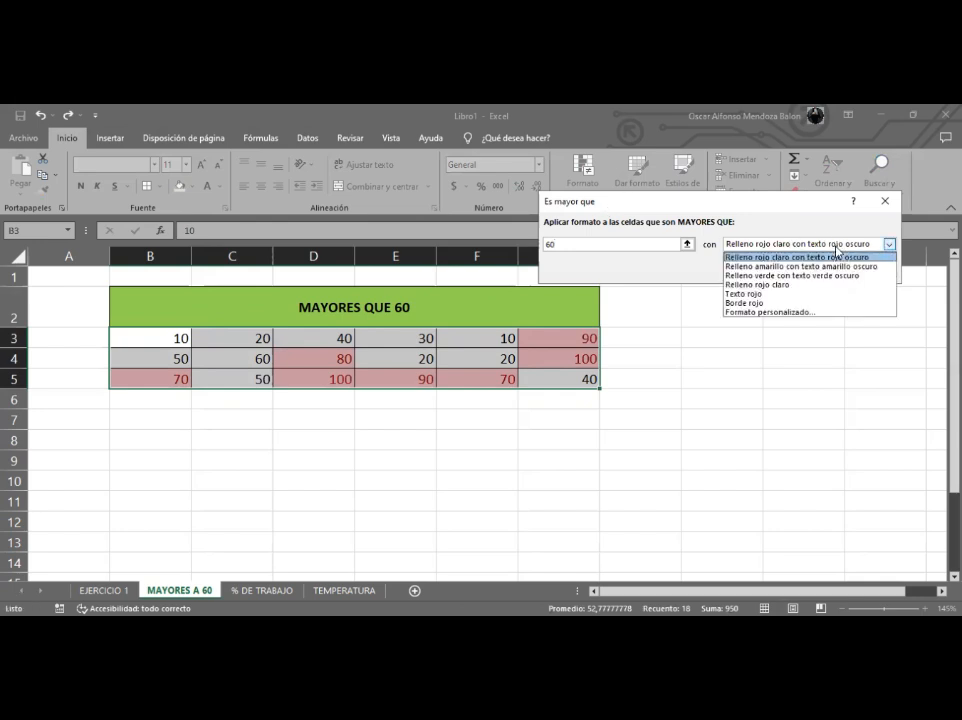
left_click(792, 315)
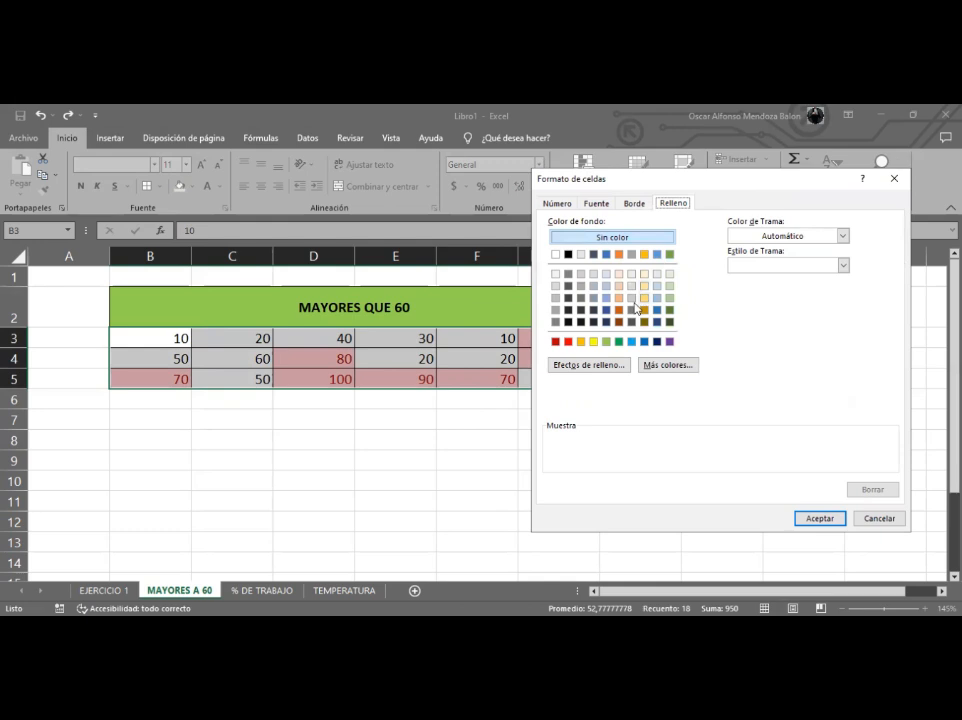
left_click(618, 309)
left_click(619, 297)
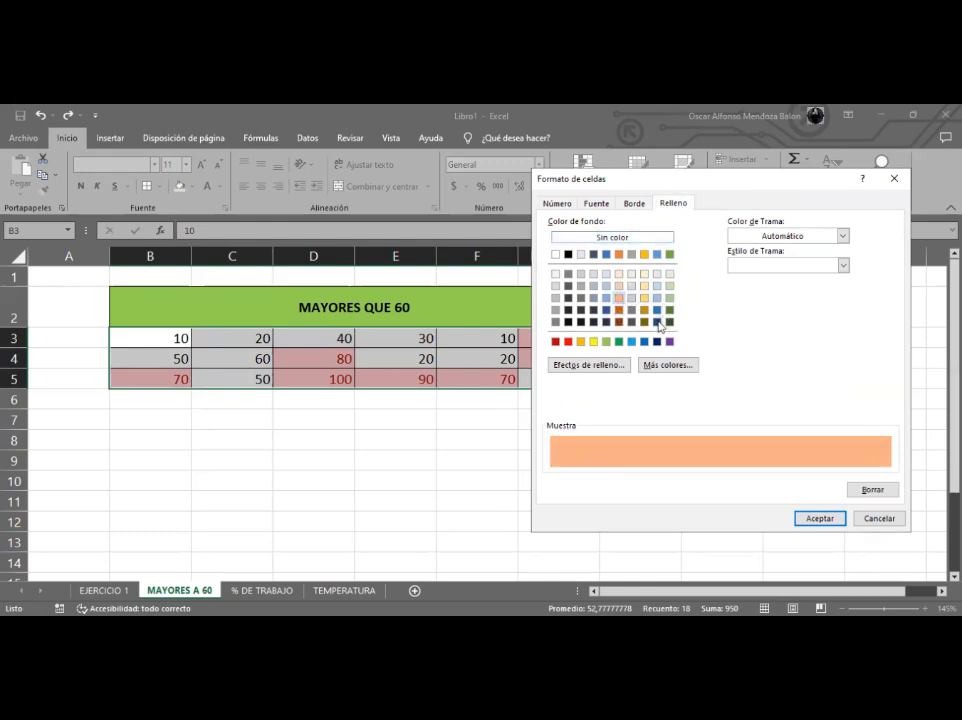
left_click(631, 342)
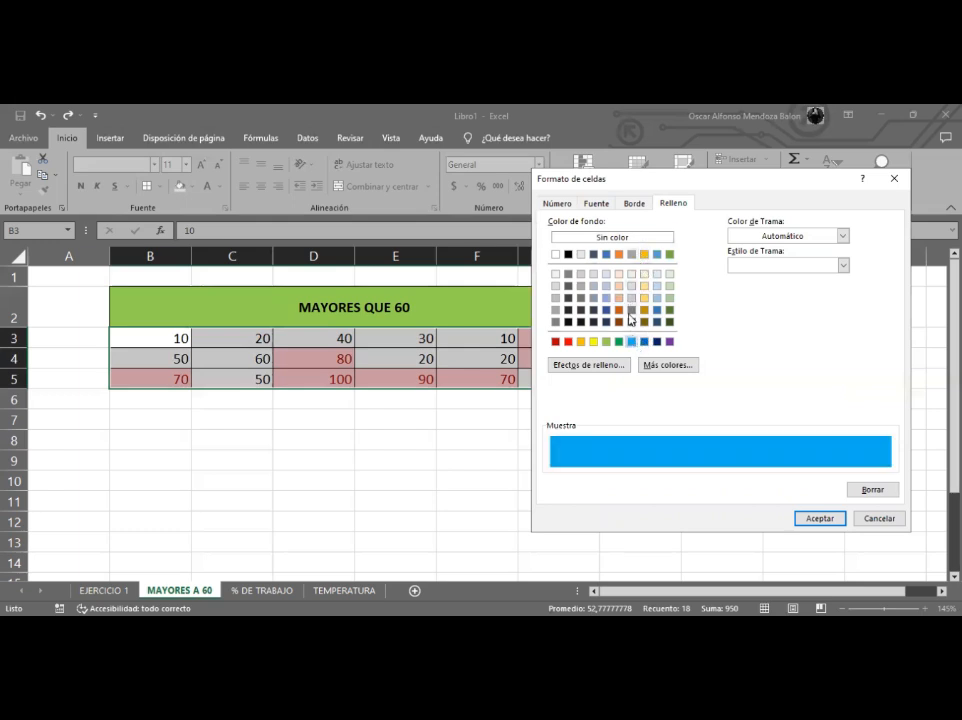
- Give the custom format a red outline border with the selected line style
left_click(635, 205)
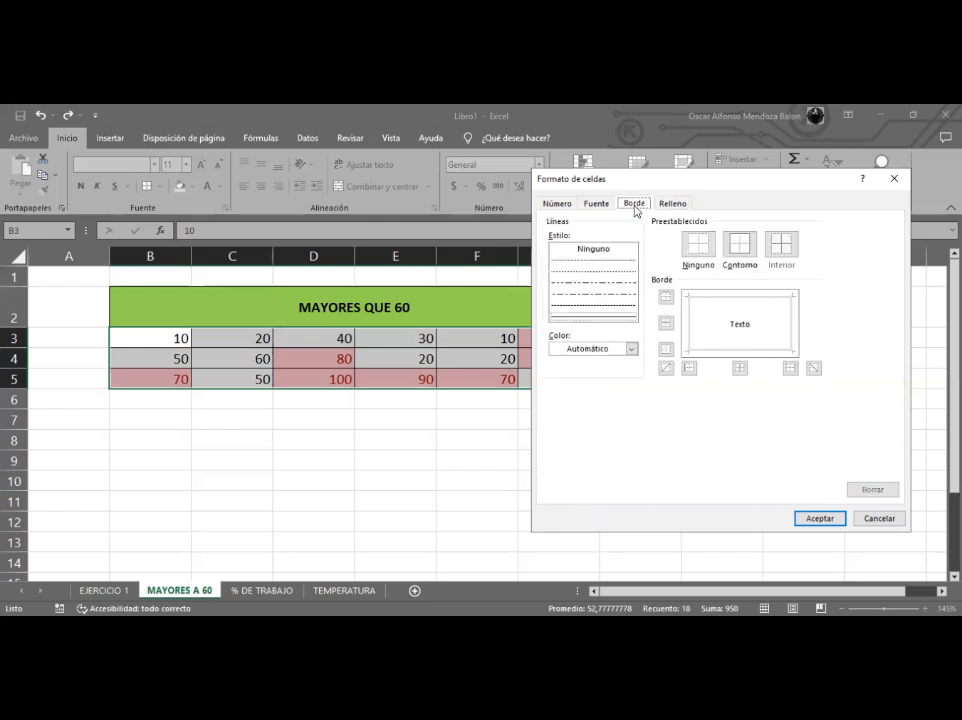
left_click(627, 319)
left_click(697, 327)
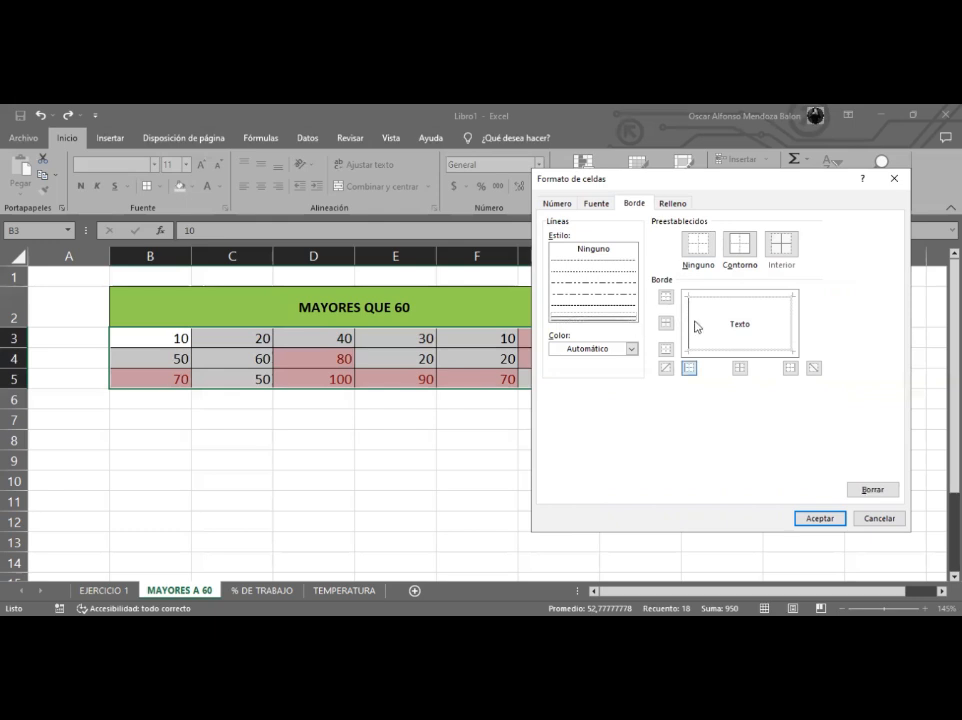
left_click(631, 349)
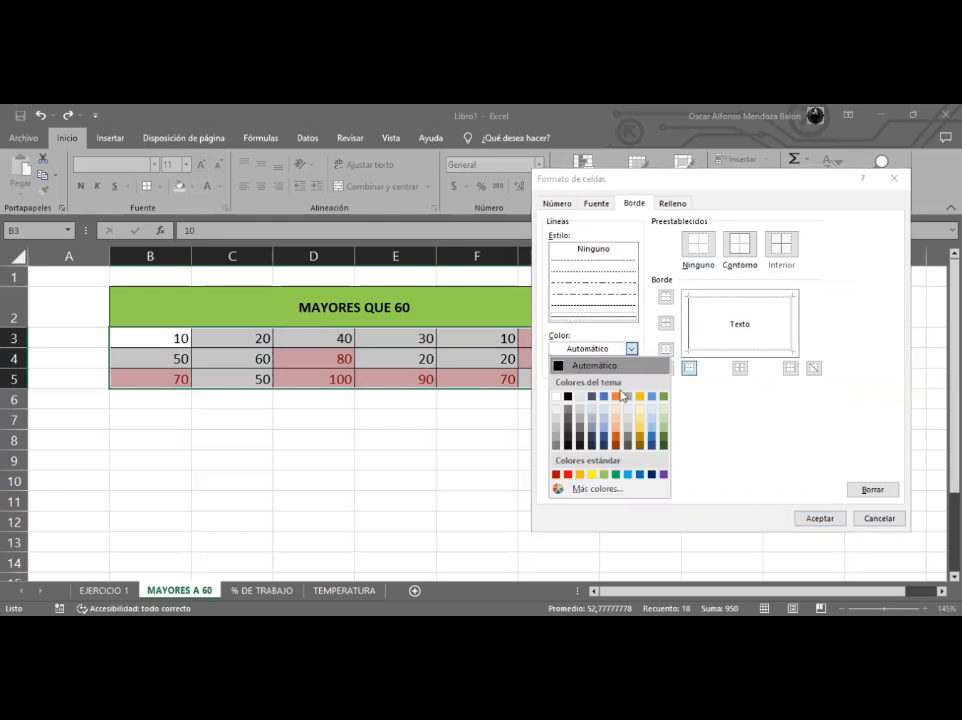
left_click(568, 475)
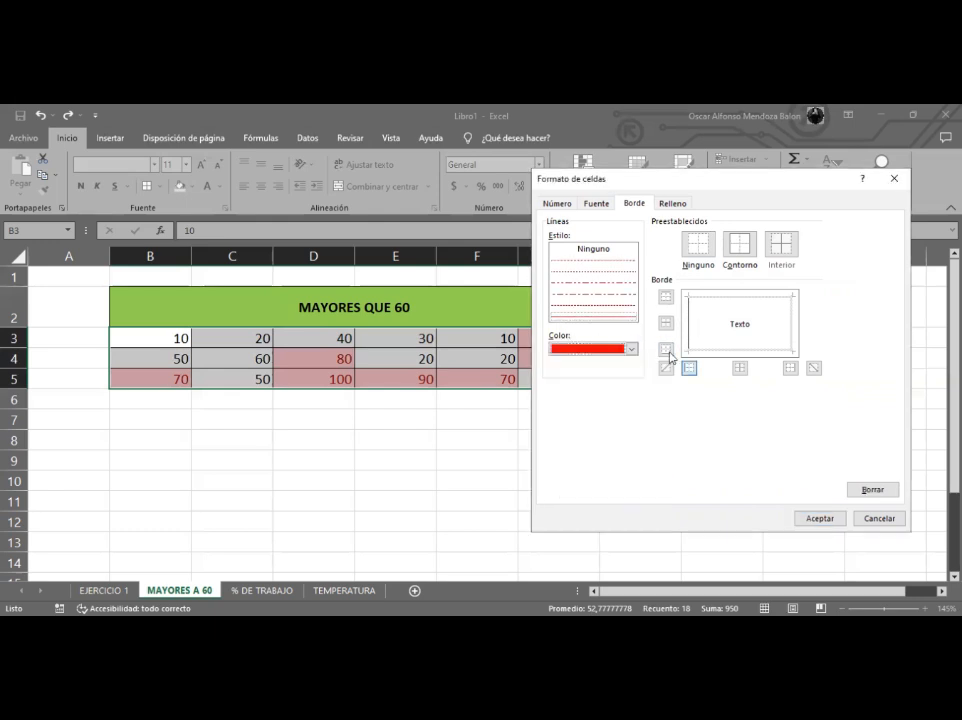
left_click(745, 298)
left_click(791, 333)
left_click(758, 351)
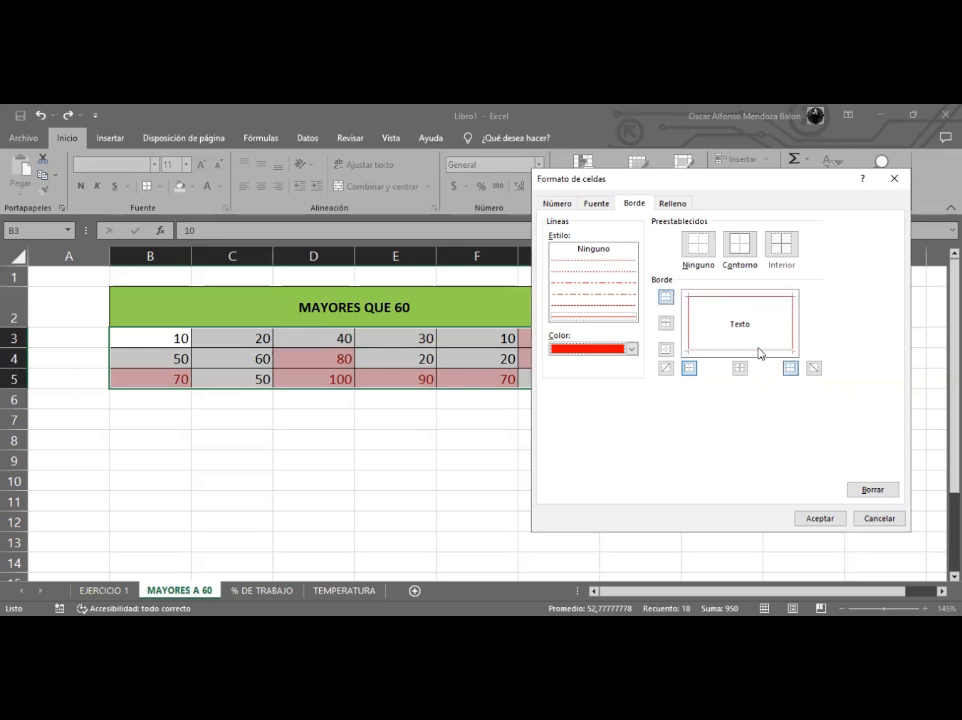
- Set the custom format's font style to Negrita Cursiva and apply the Greater Than rule
left_click(596, 203)
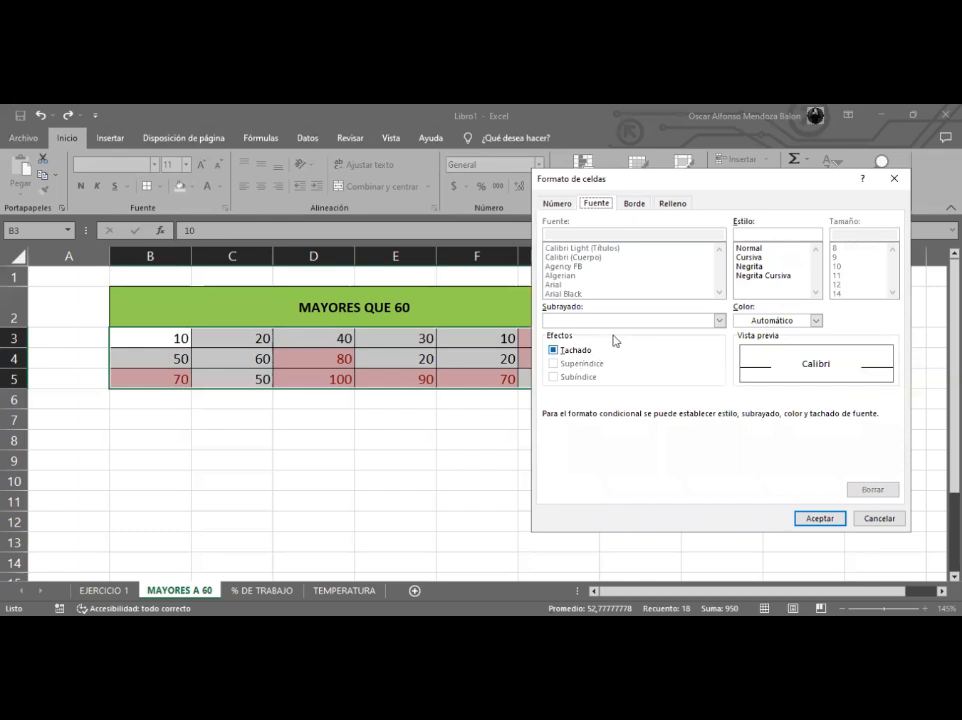
left_click(759, 248)
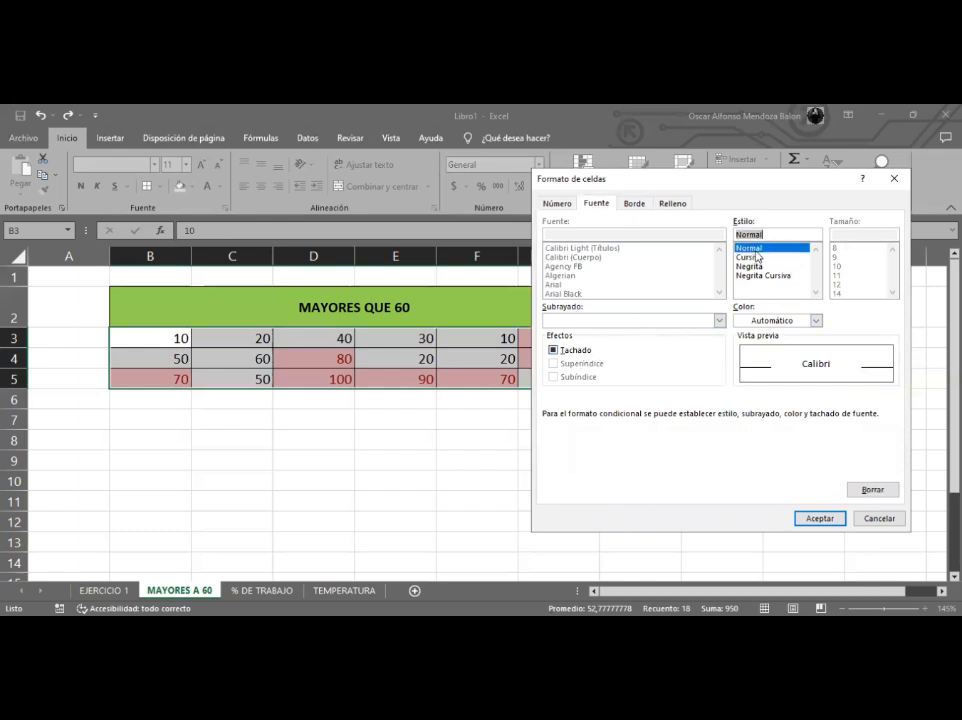
left_click(757, 267)
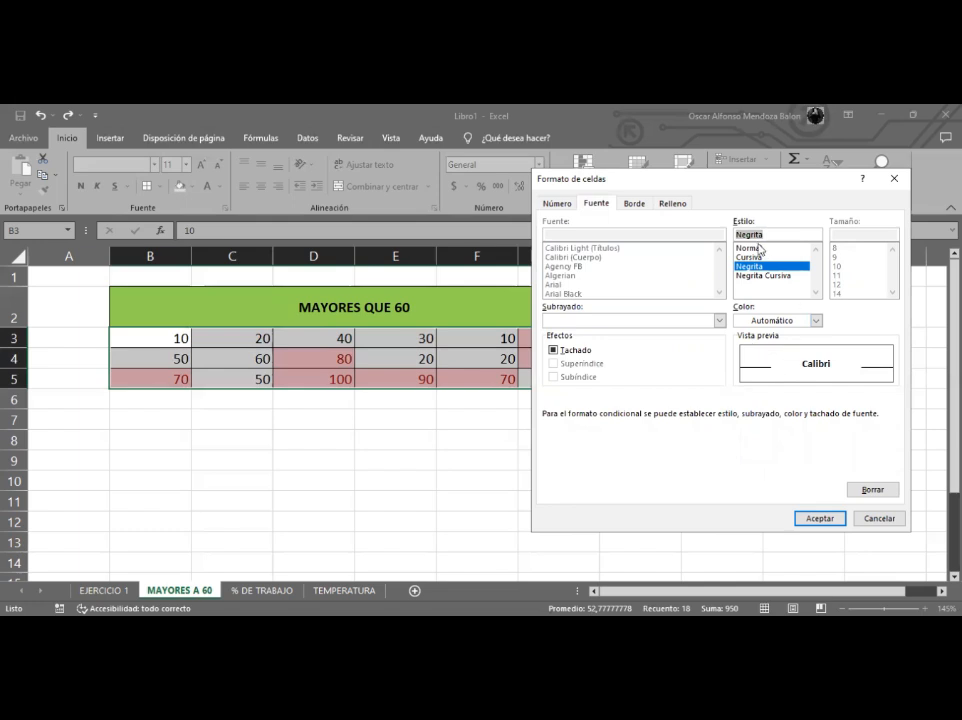
left_click(750, 248)
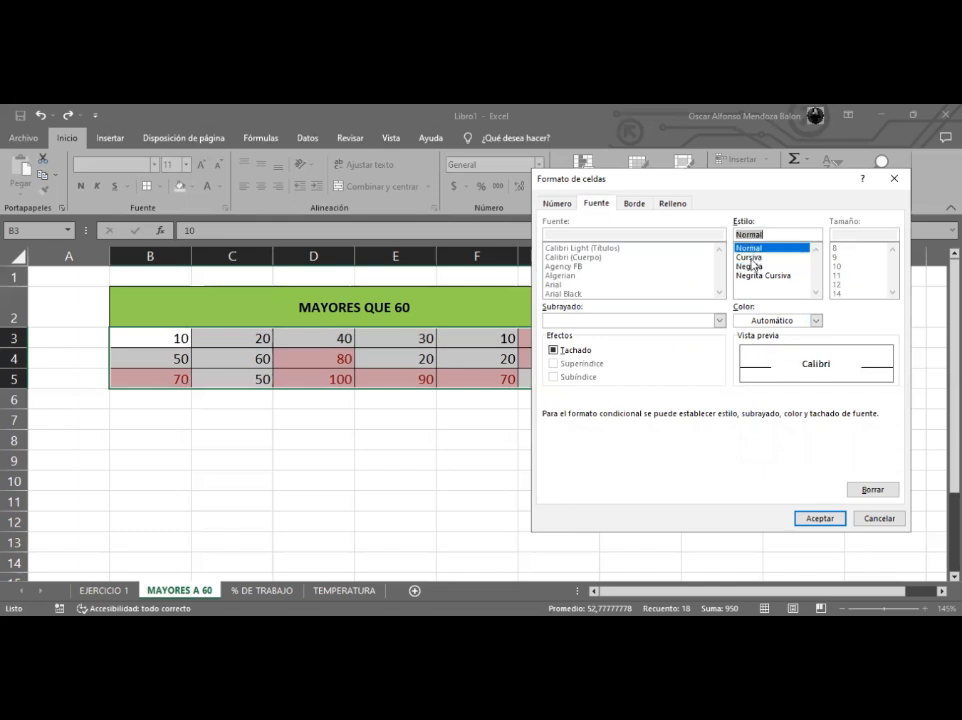
left_click(752, 257)
left_click(752, 266)
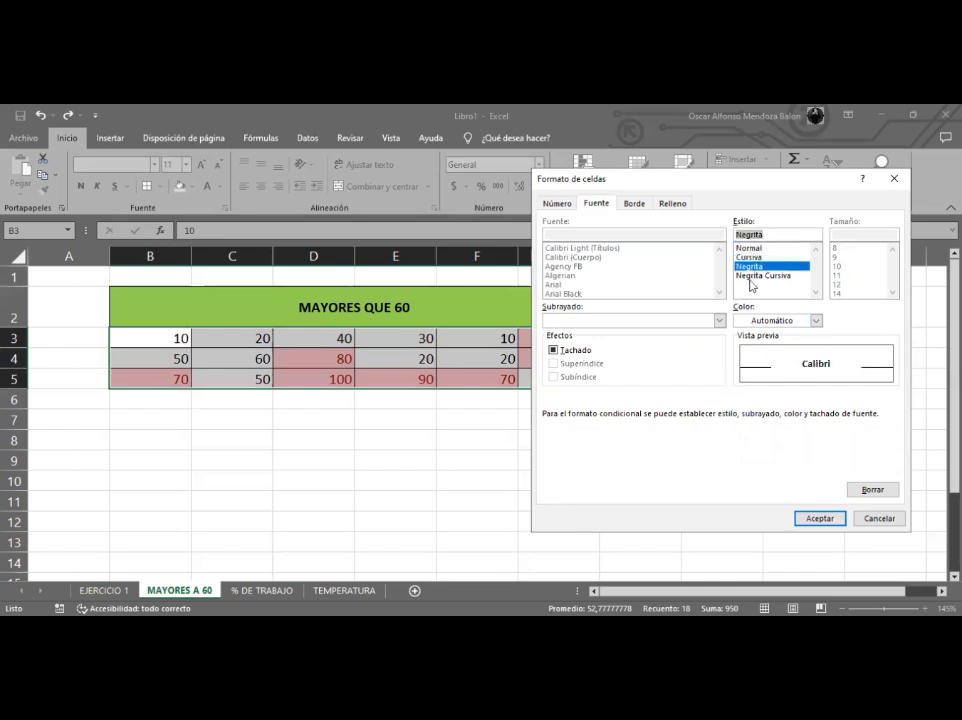
left_click(750, 277)
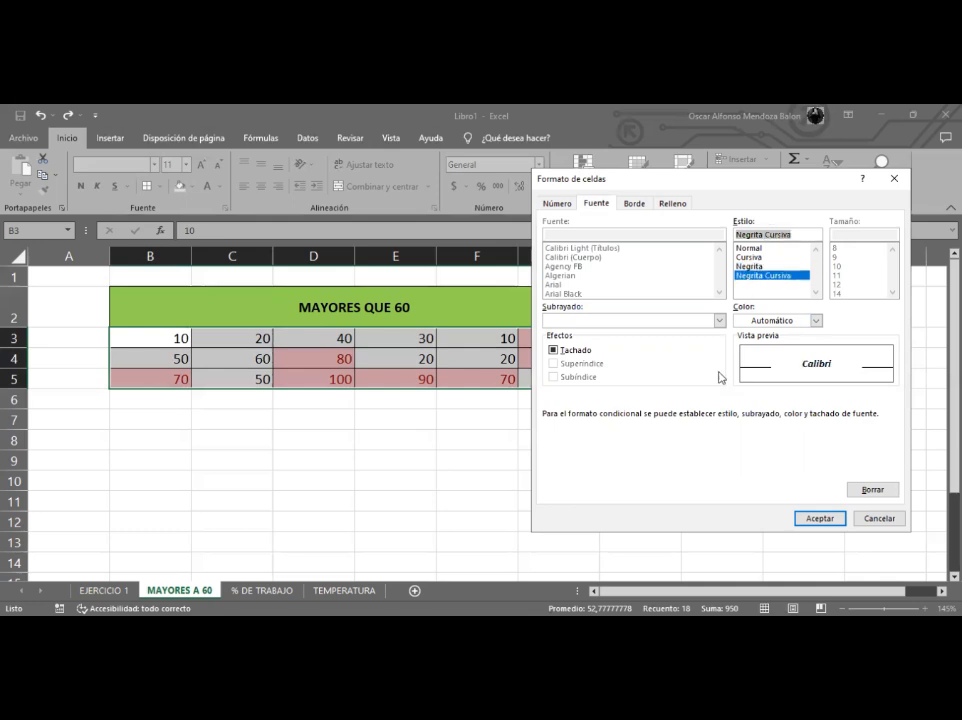
left_click(815, 519)
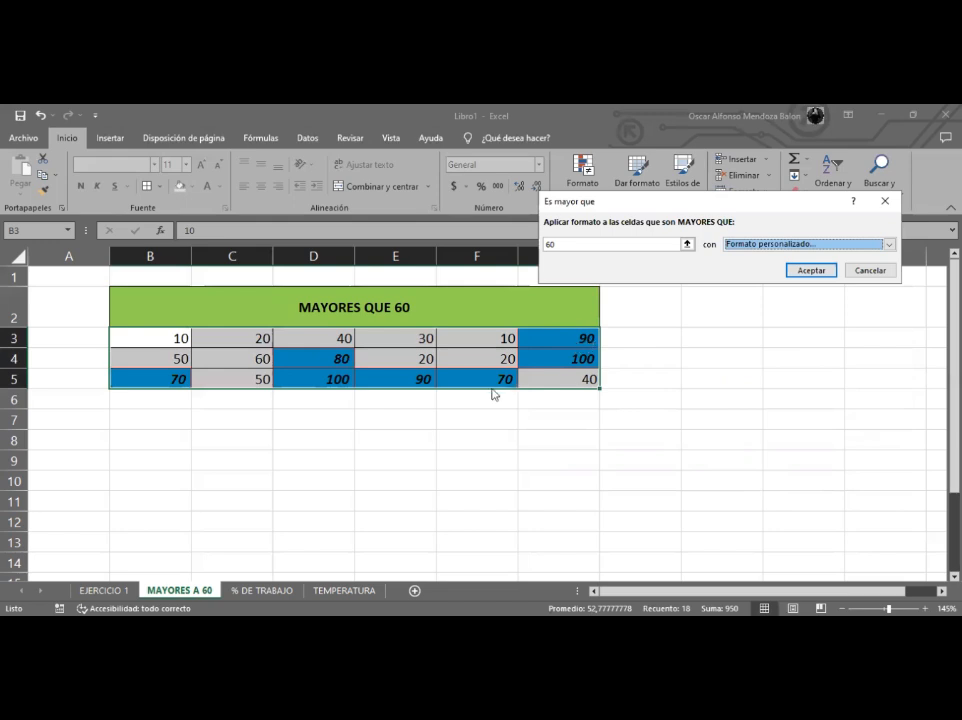
left_click(811, 271)
left_click(586, 419)
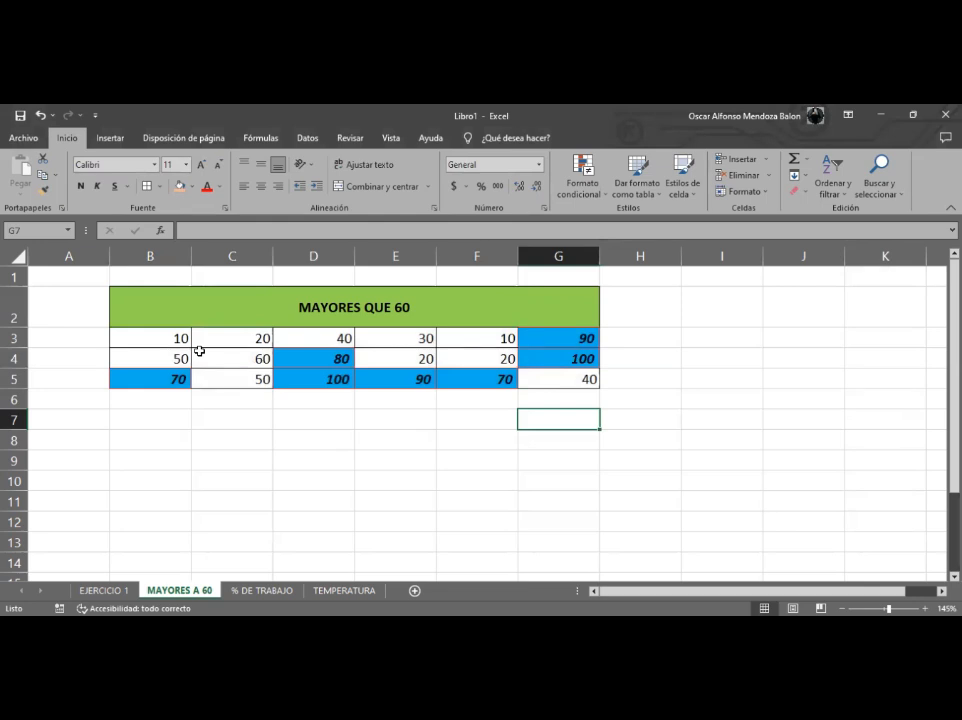
- Start a Less Than highlight-cells rule for B3:G5 with the value 50
left_click_drag(165, 338, 540, 378)
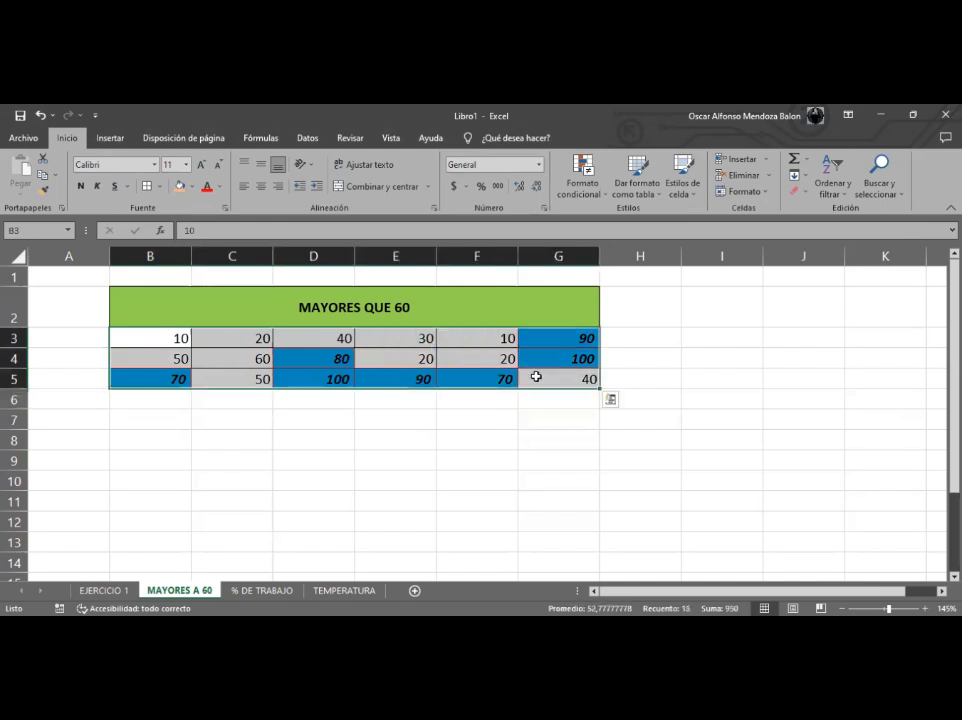
left_click(591, 190)
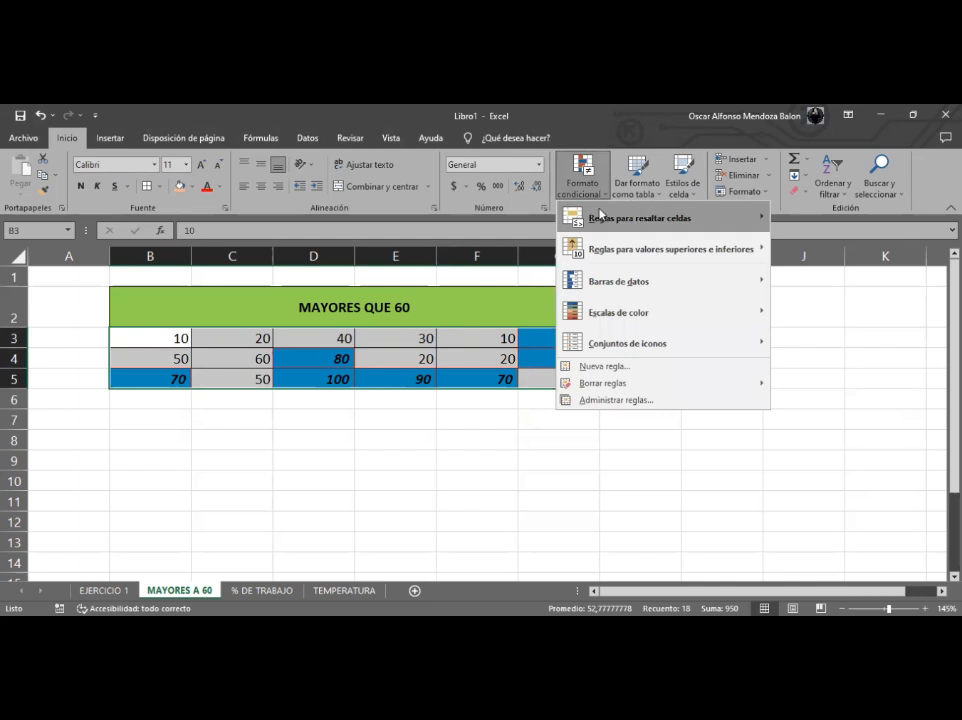
mouse_move(687, 217)
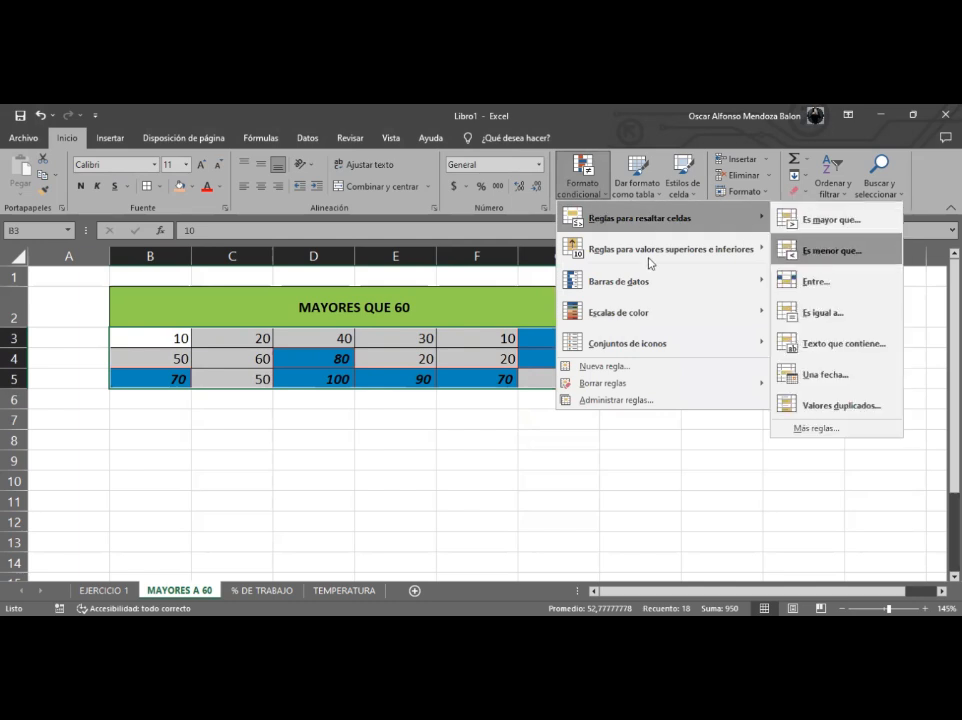
left_click(830, 250)
key("BackSpace")
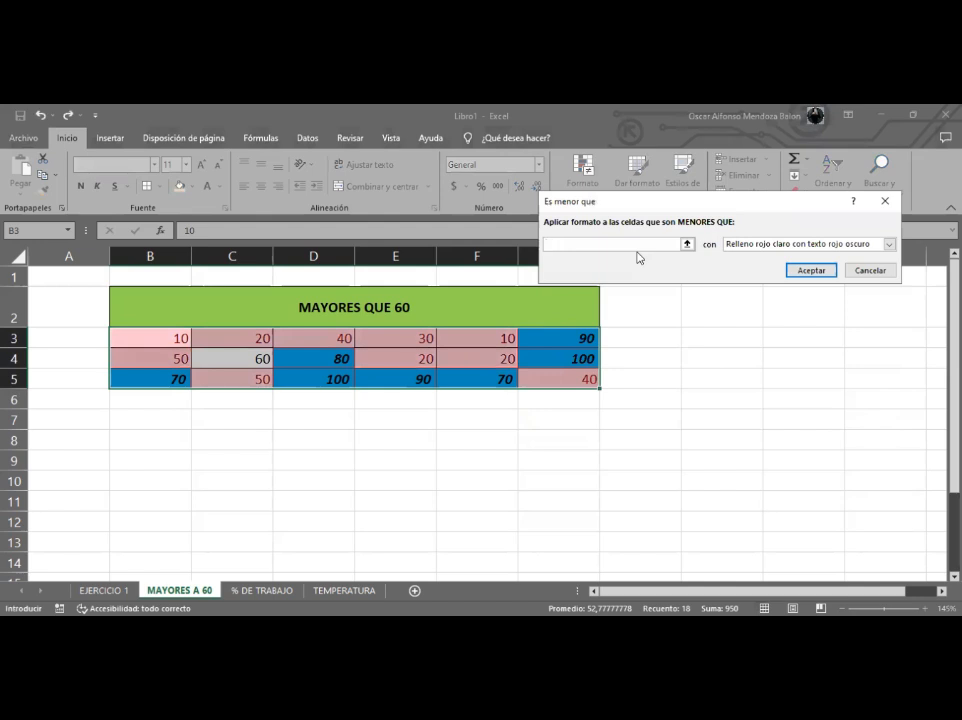
type("50")
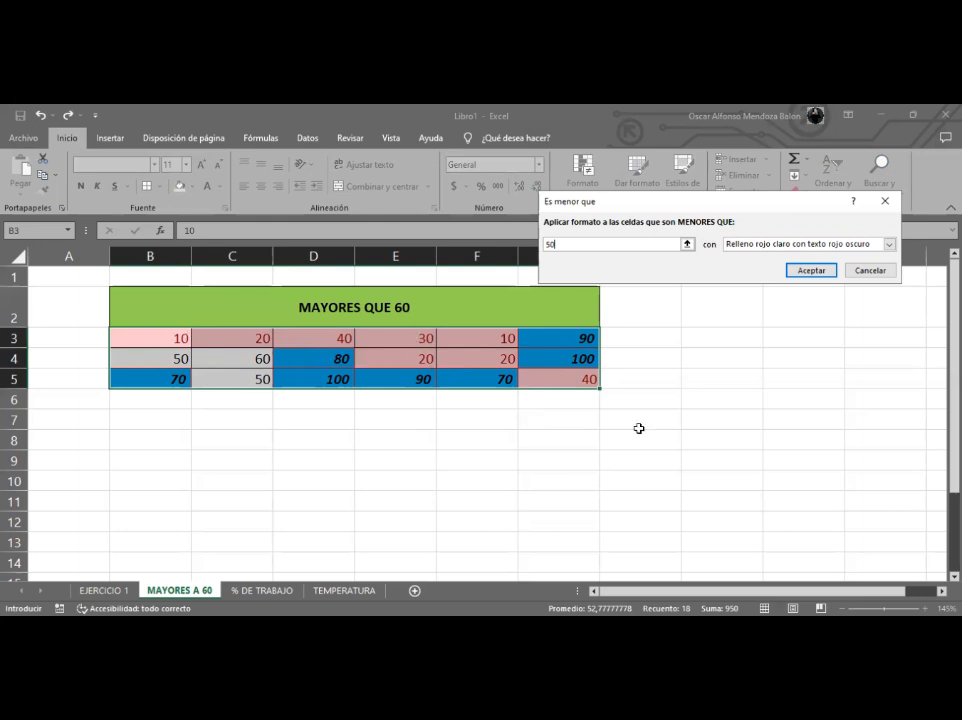
- Choose a custom format for the Less Than rule and set its font style to Normal
left_click(776, 245)
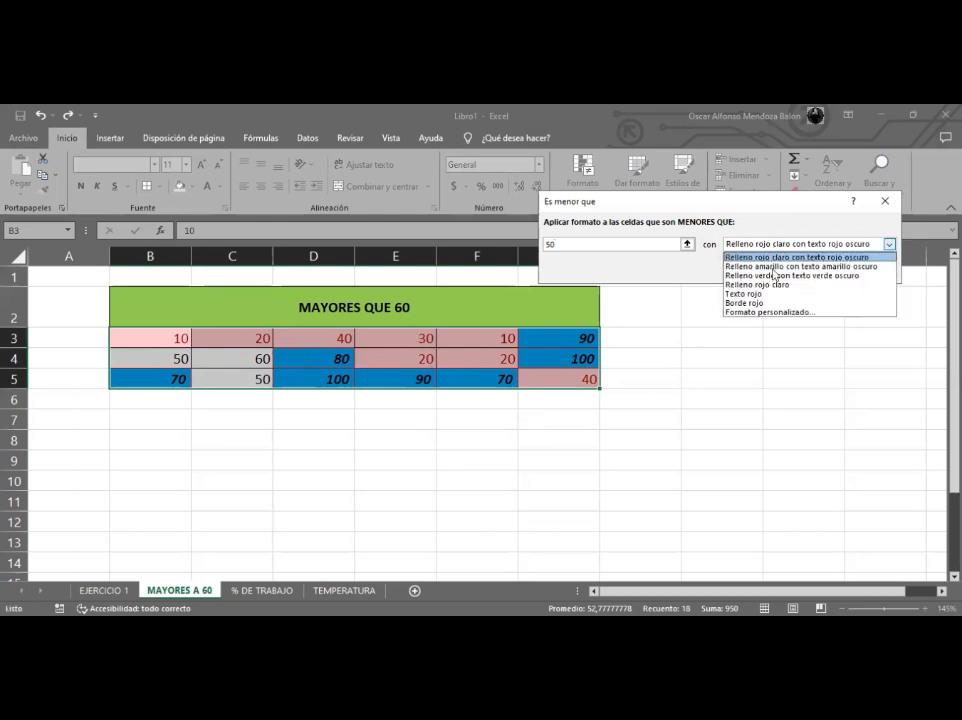
left_click(751, 312)
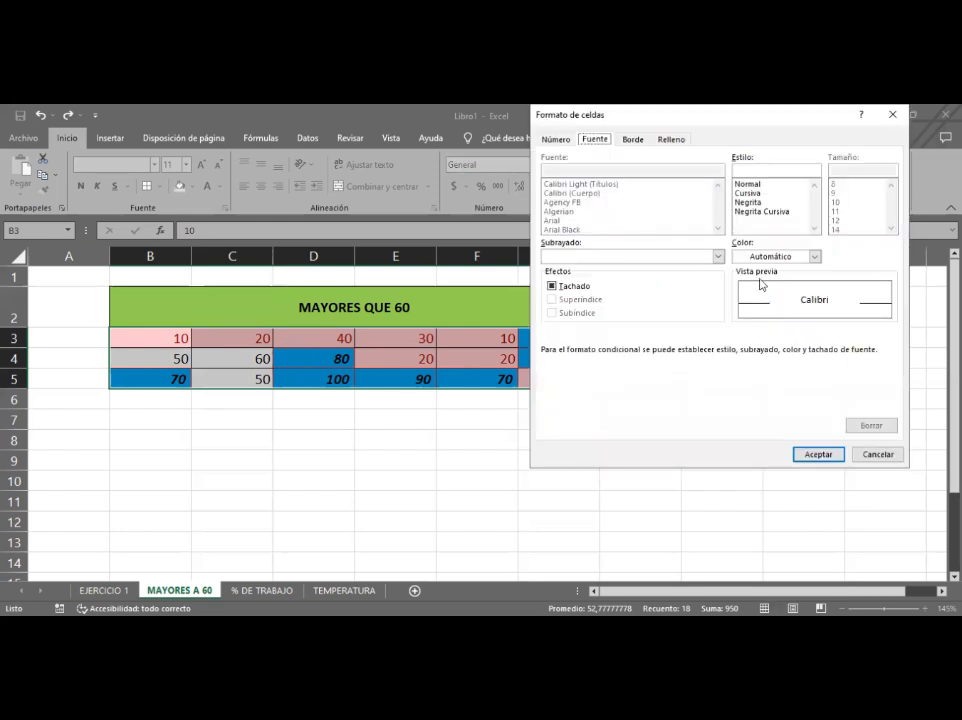
left_click(752, 185)
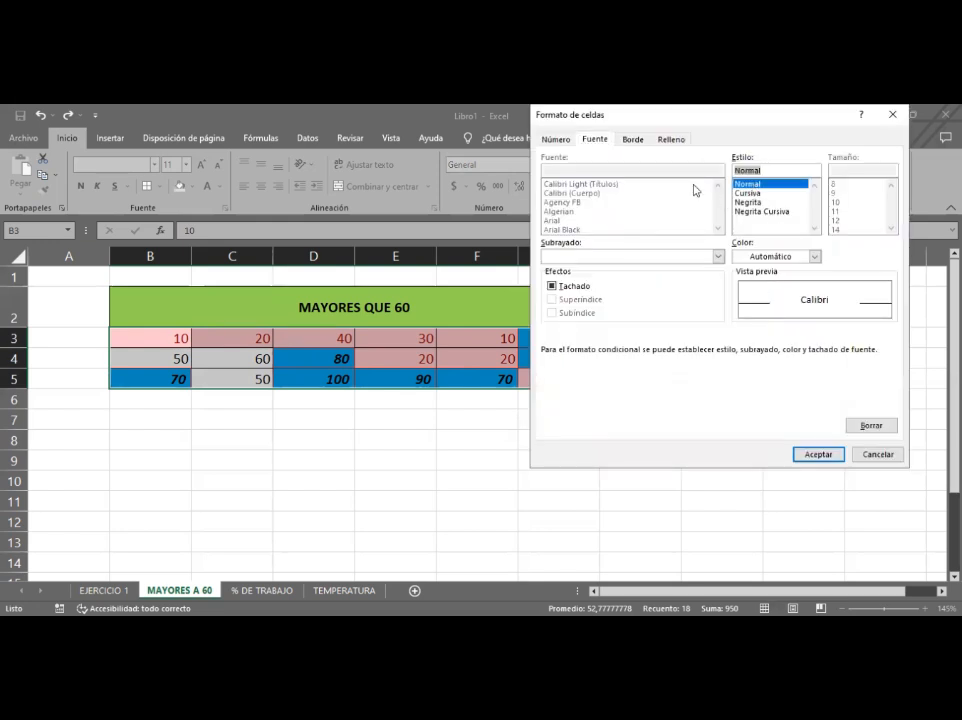
- Give the custom format a purple border around the cell edges
left_click(636, 140)
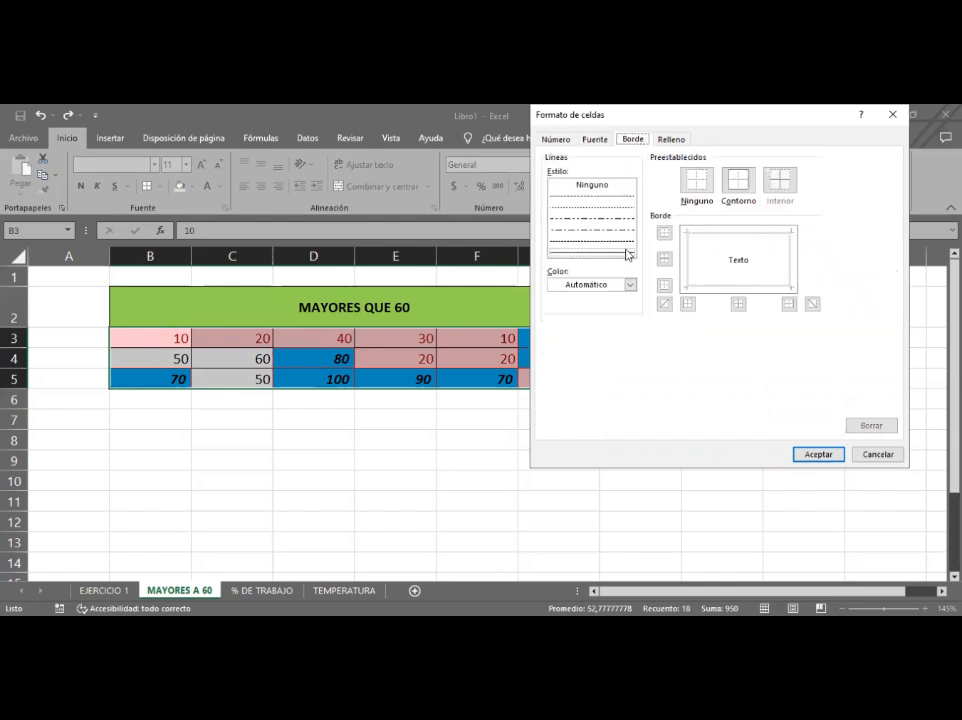
left_click(630, 285)
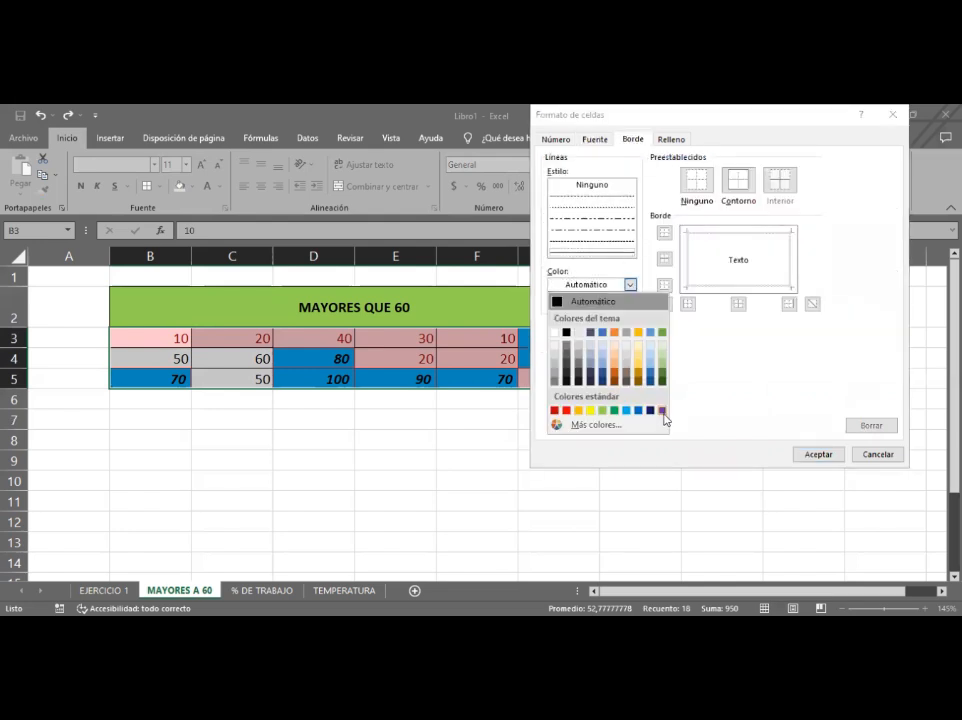
left_click(663, 410)
left_click(688, 303)
left_click(705, 242)
left_click(796, 262)
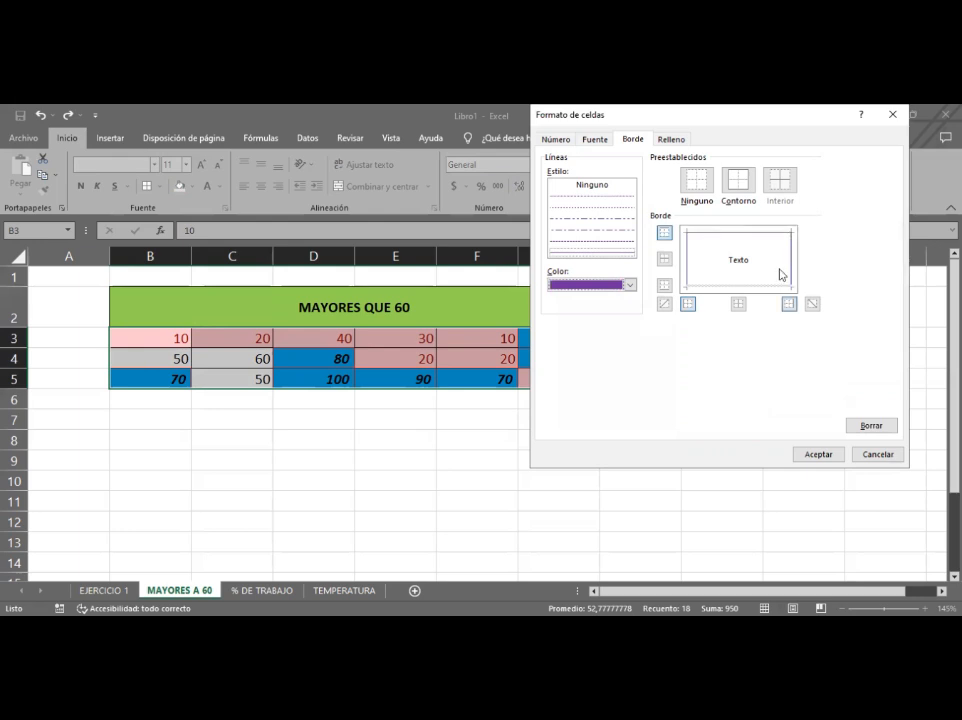
- Set the custom format's background fill to yellow and apply the Less Than rule
left_click(669, 141)
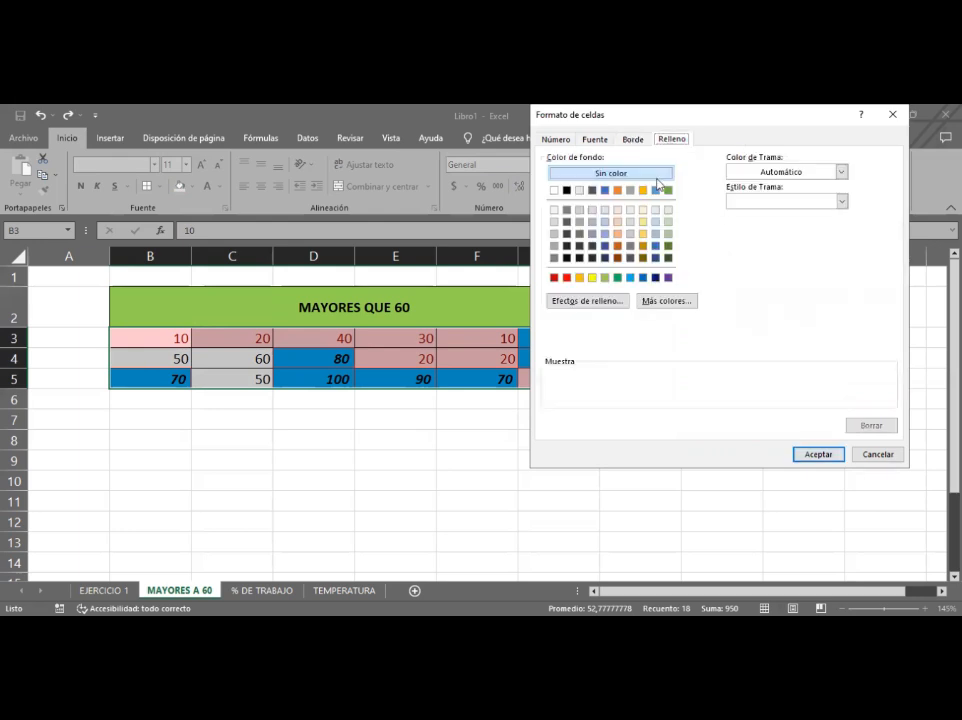
left_click(592, 277)
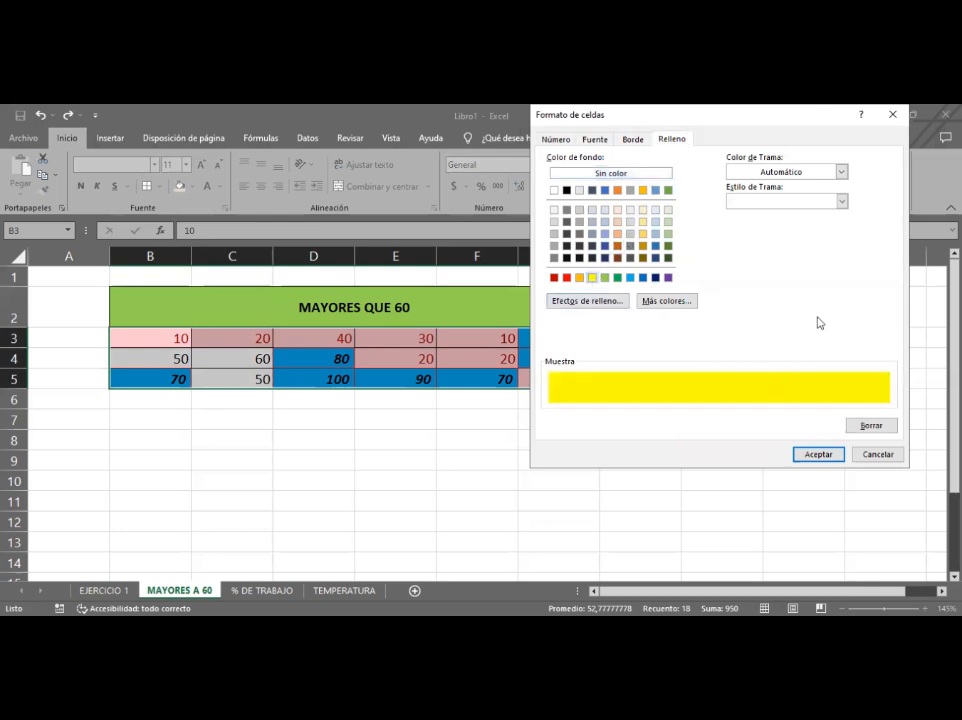
left_click(817, 455)
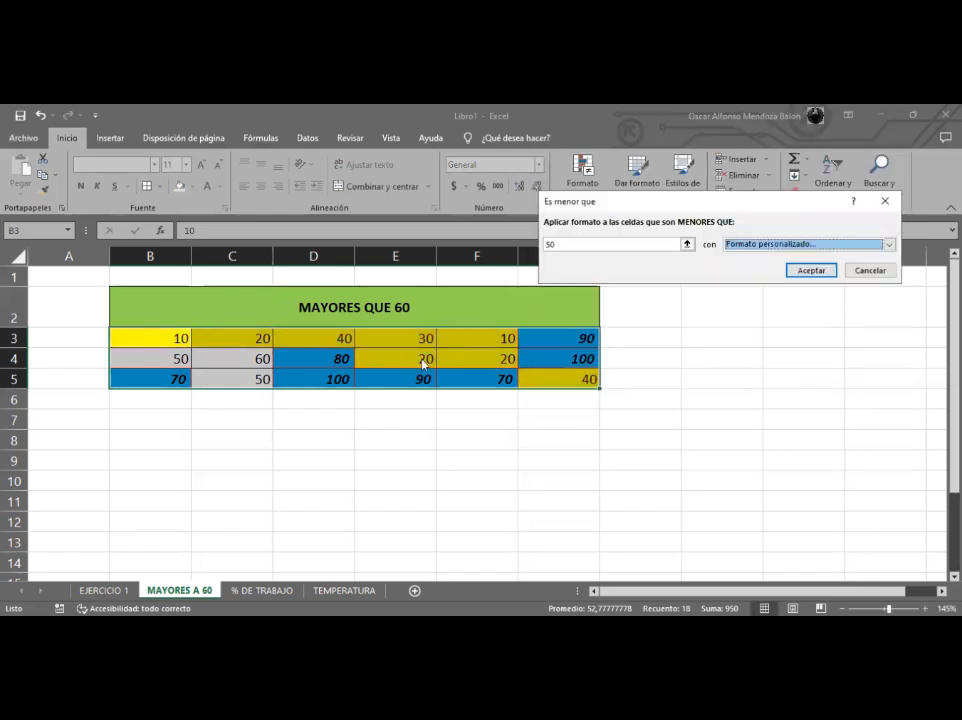
left_click(810, 271)
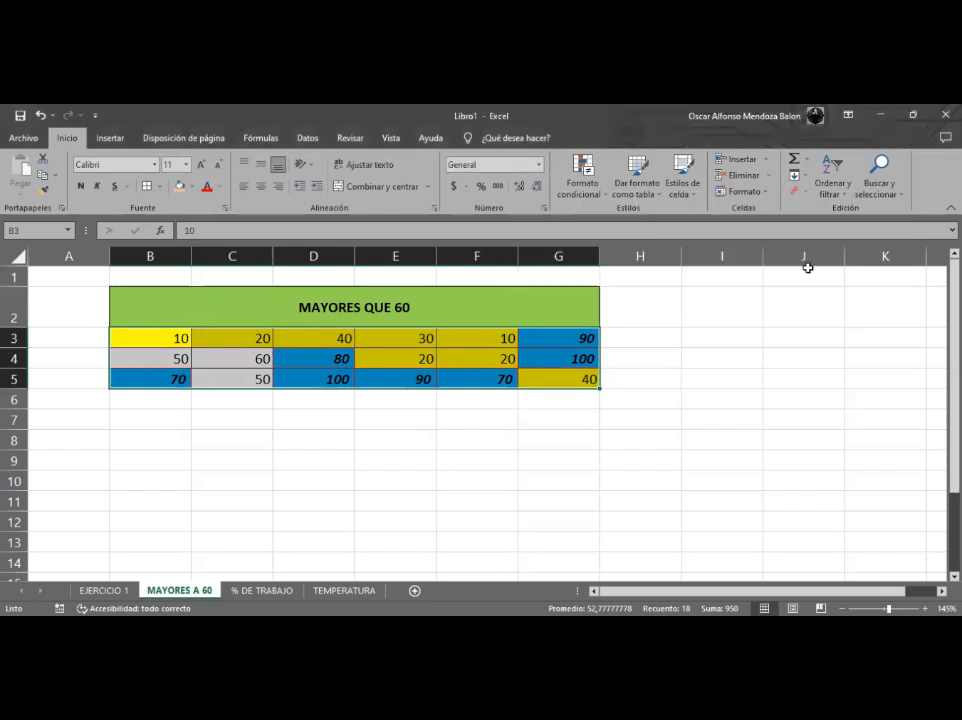
- Select individual table cells to review the applied highlighting
left_click(130, 359)
left_click(223, 359)
left_click(120, 361)
left_click(258, 378)
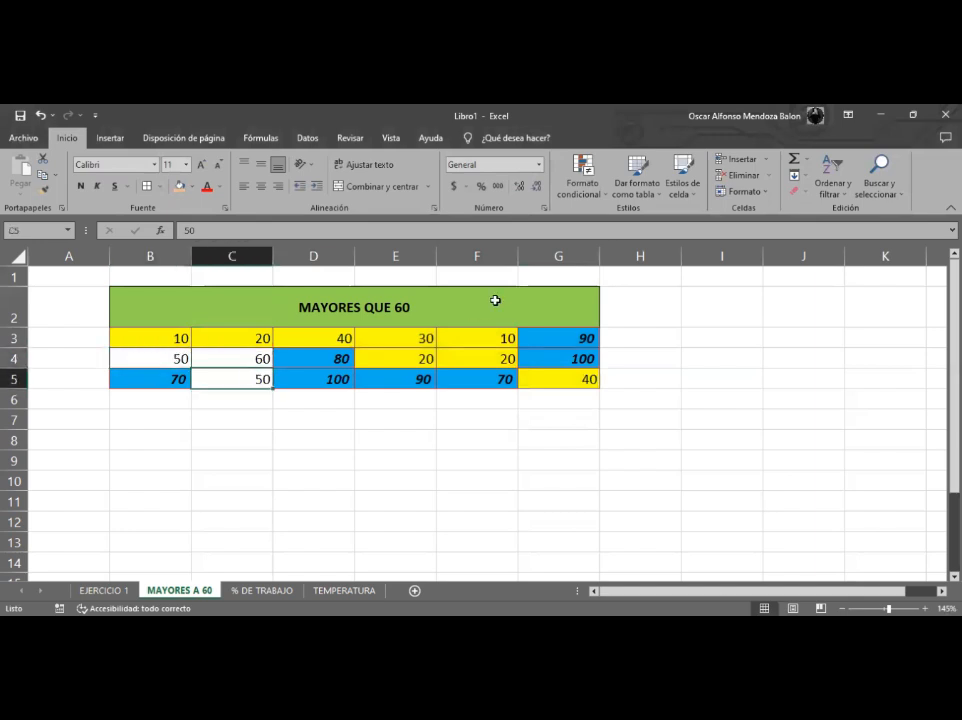
- Start a Between highlight-cells rule for B3:G5 with the values 50 and 60
left_click_drag(172, 336, 541, 380)
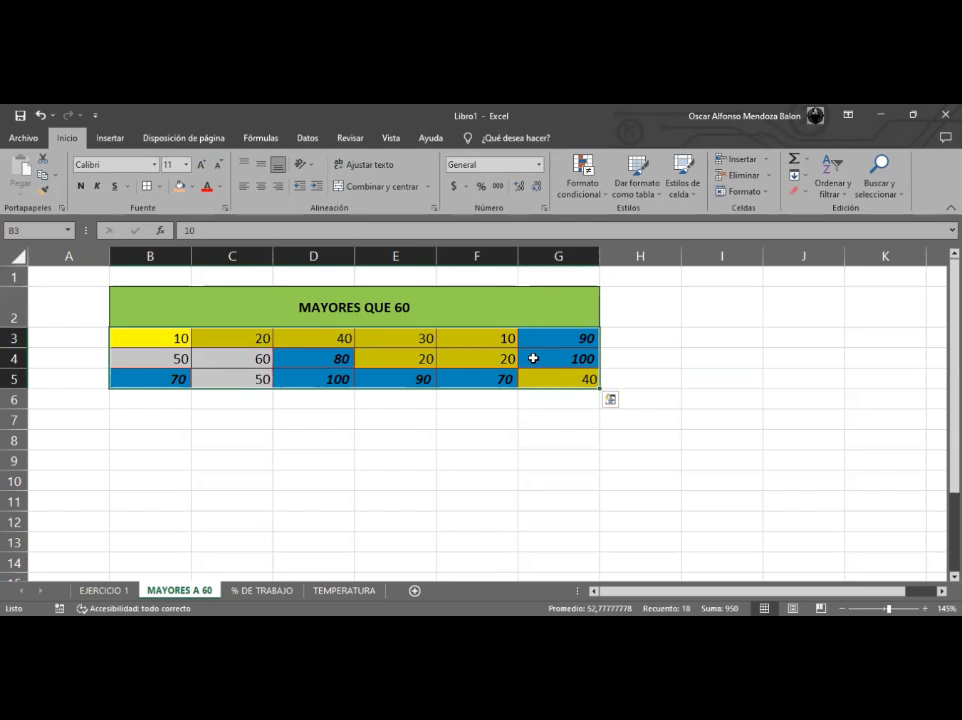
left_click(603, 195)
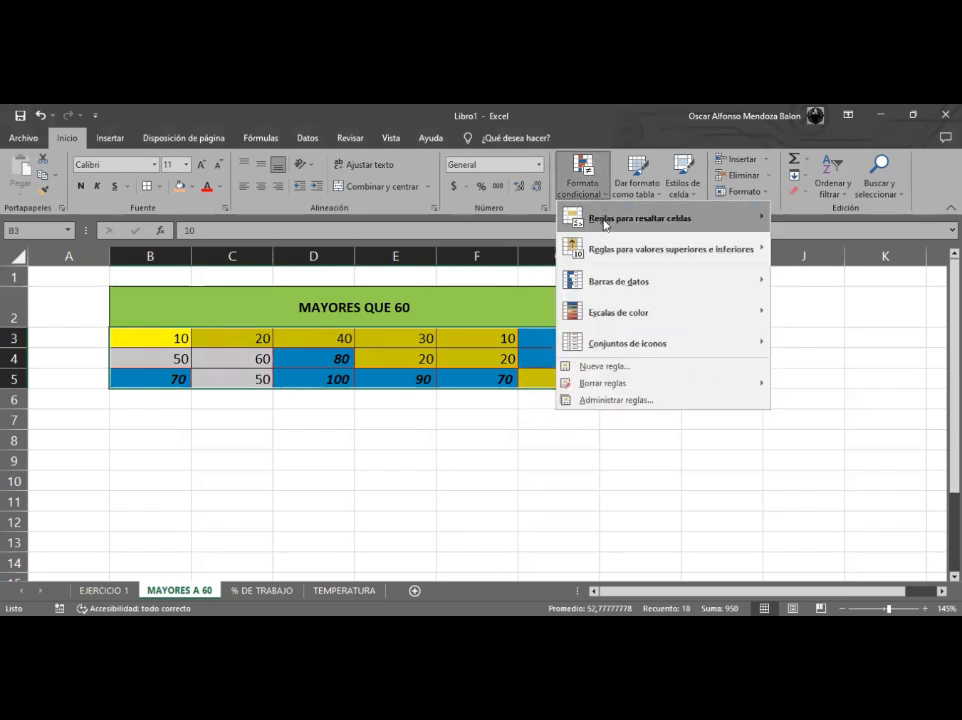
mouse_move(768, 228)
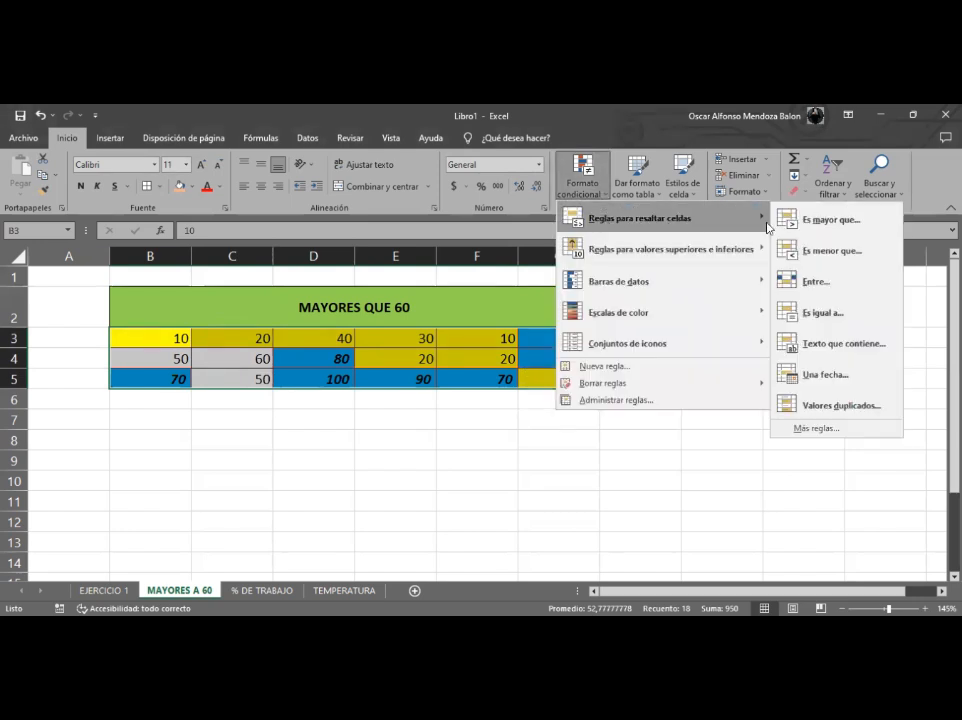
left_click(818, 289)
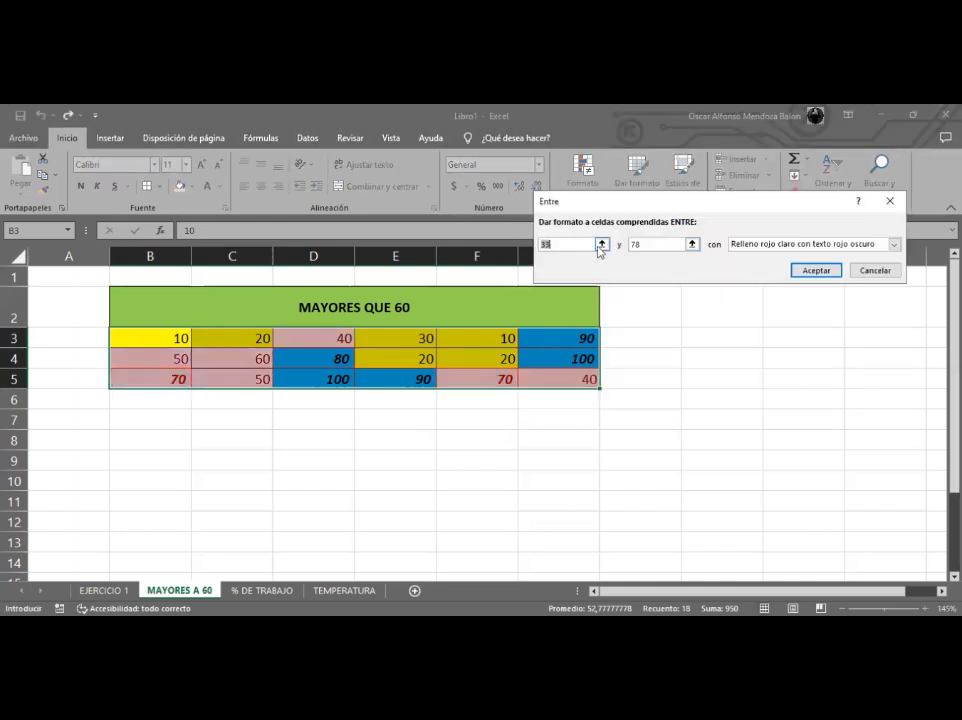
left_click(582, 246)
key("BackSpace")
key("BackSpace")
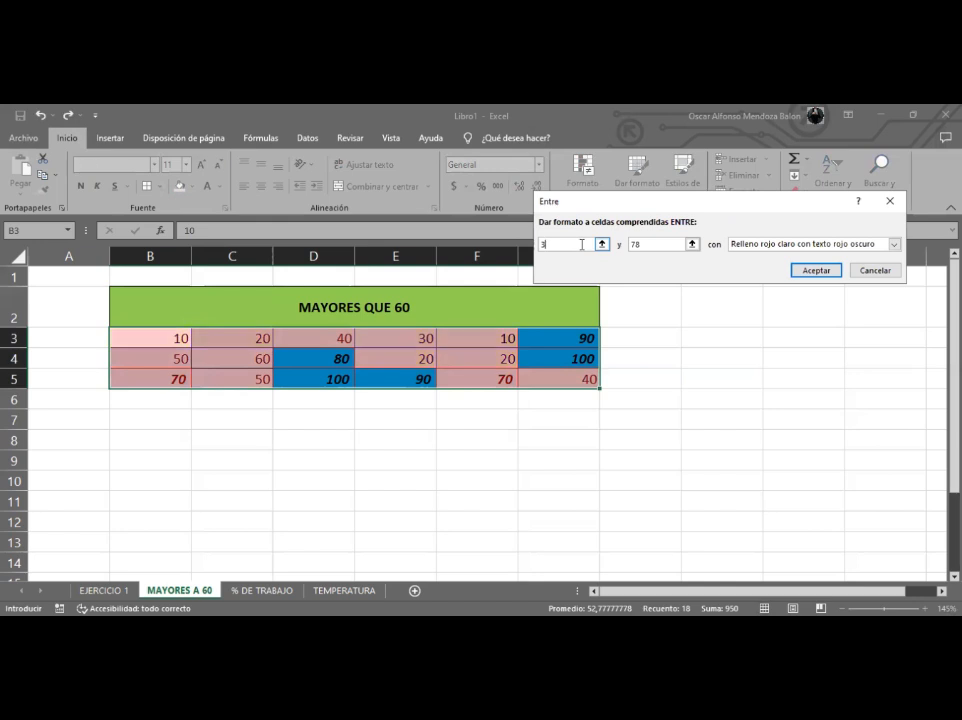
type("50")
left_click(660, 245)
key("BackSpace")
key("BackSpace")
type("60")
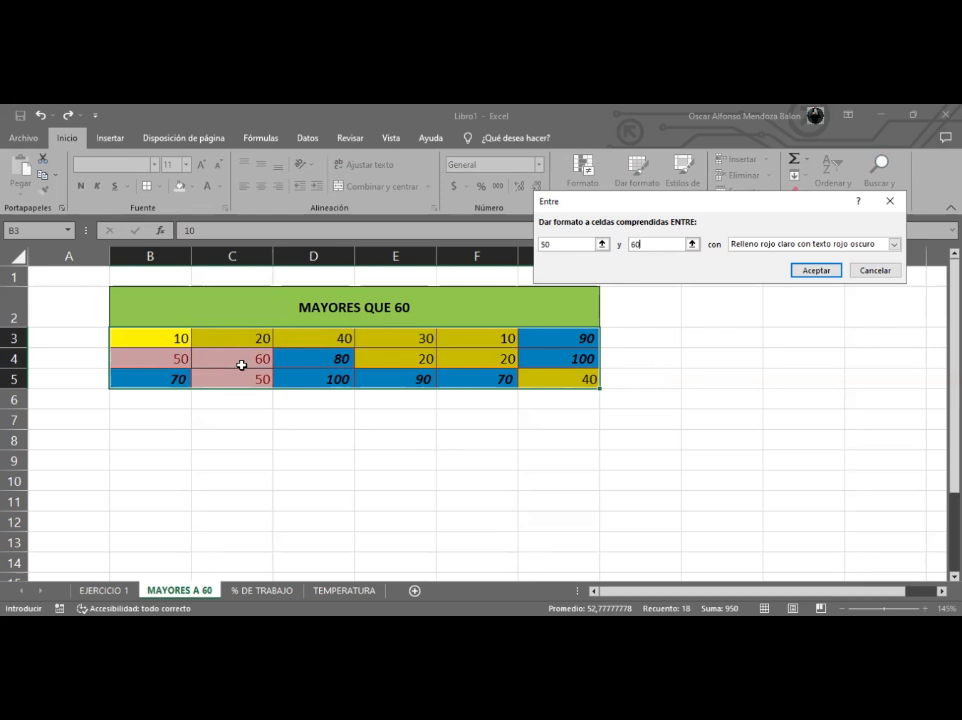
- Choose a custom format for the Between rule and set its background fill to purple
left_click(755, 245)
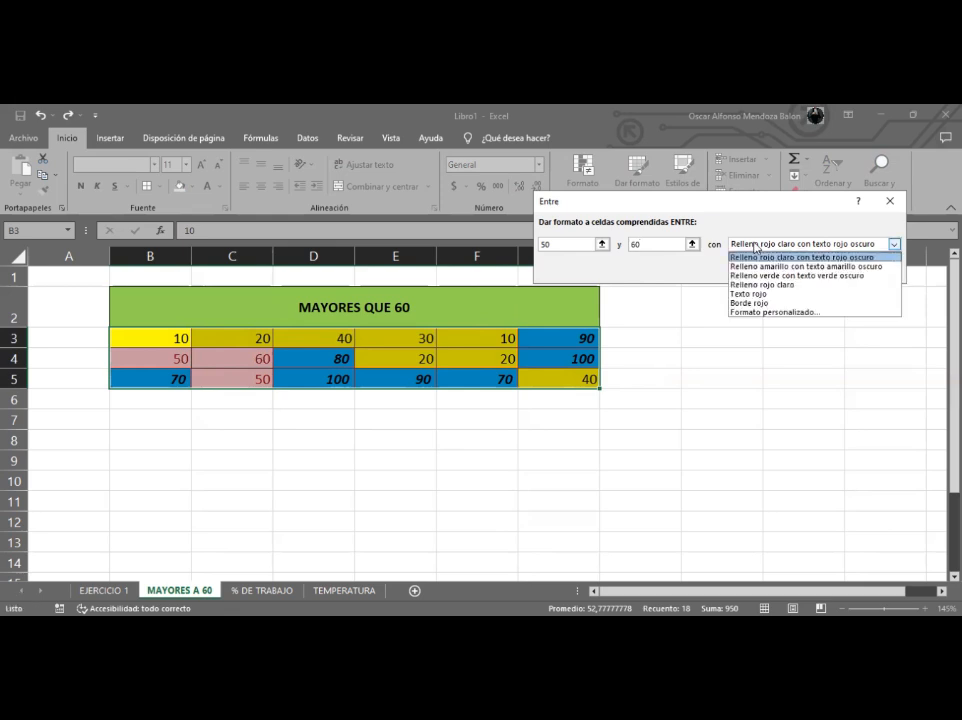
left_click(771, 313)
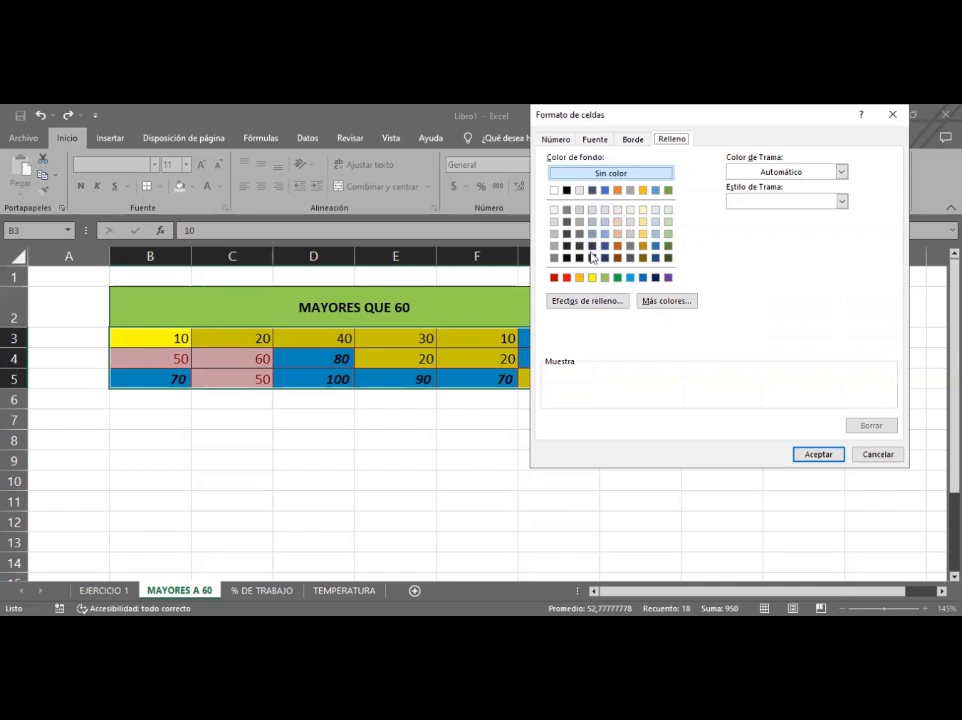
left_click(669, 279)
- Give the custom format a light blue border on all four cell edges
left_click(632, 139)
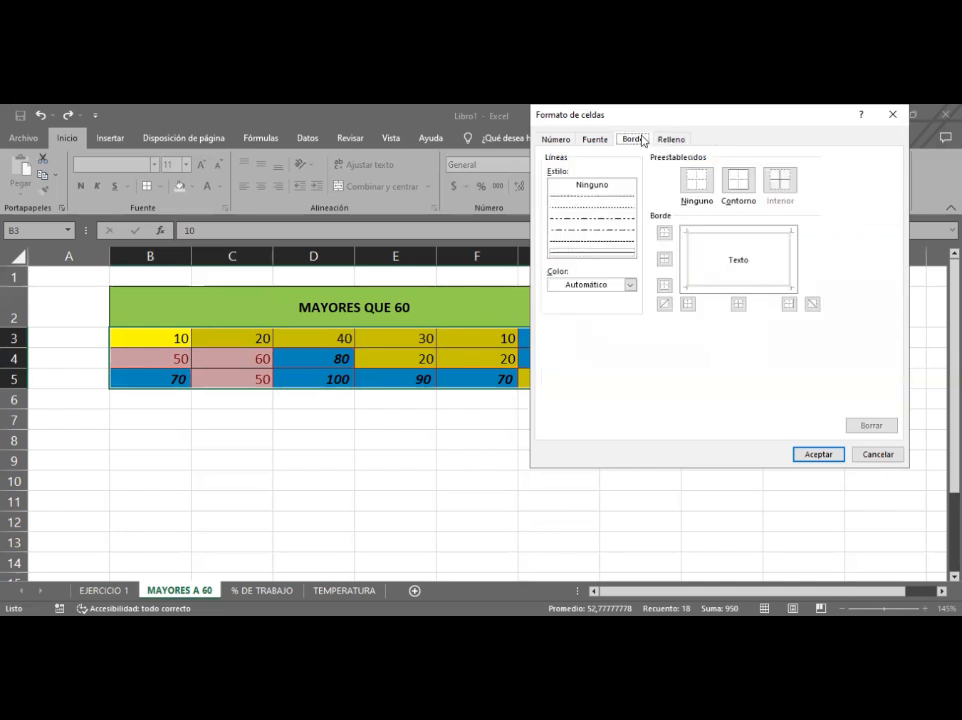
left_click(724, 242)
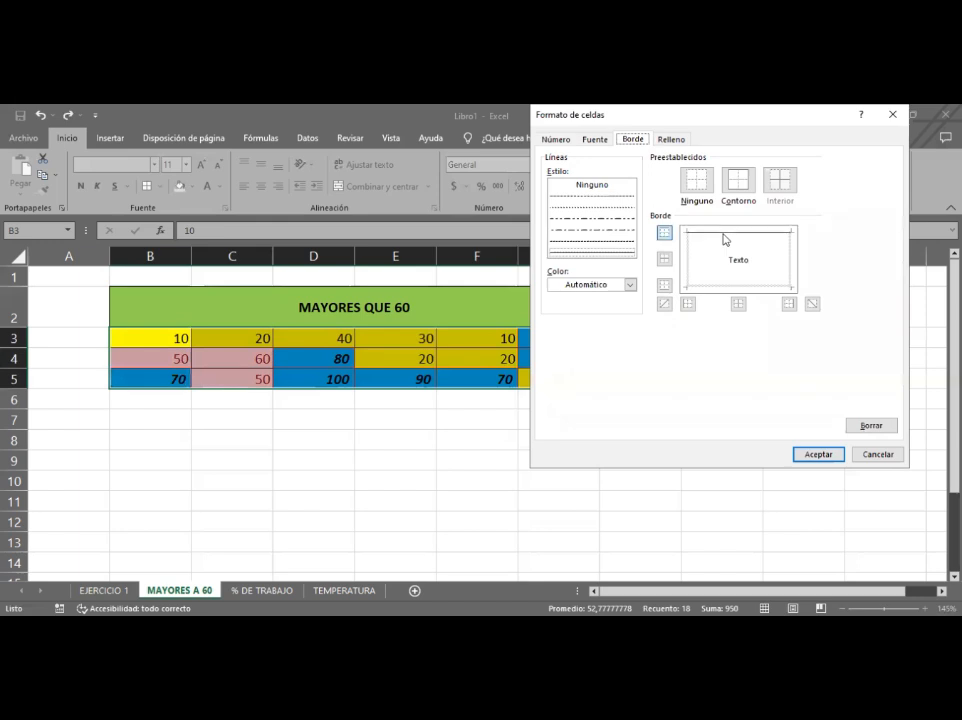
left_click(612, 285)
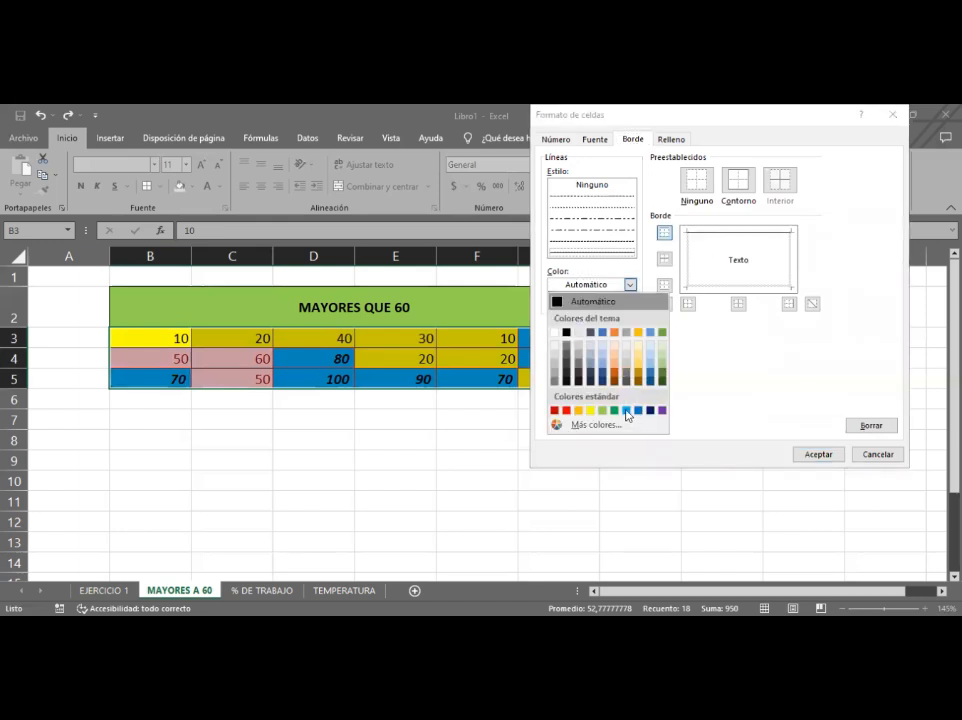
left_click(626, 411)
left_click(686, 260)
left_click(709, 232)
left_click(792, 264)
left_click(728, 289)
- Set the custom format's font style to Cursiva and apply the Between rule
left_click(594, 140)
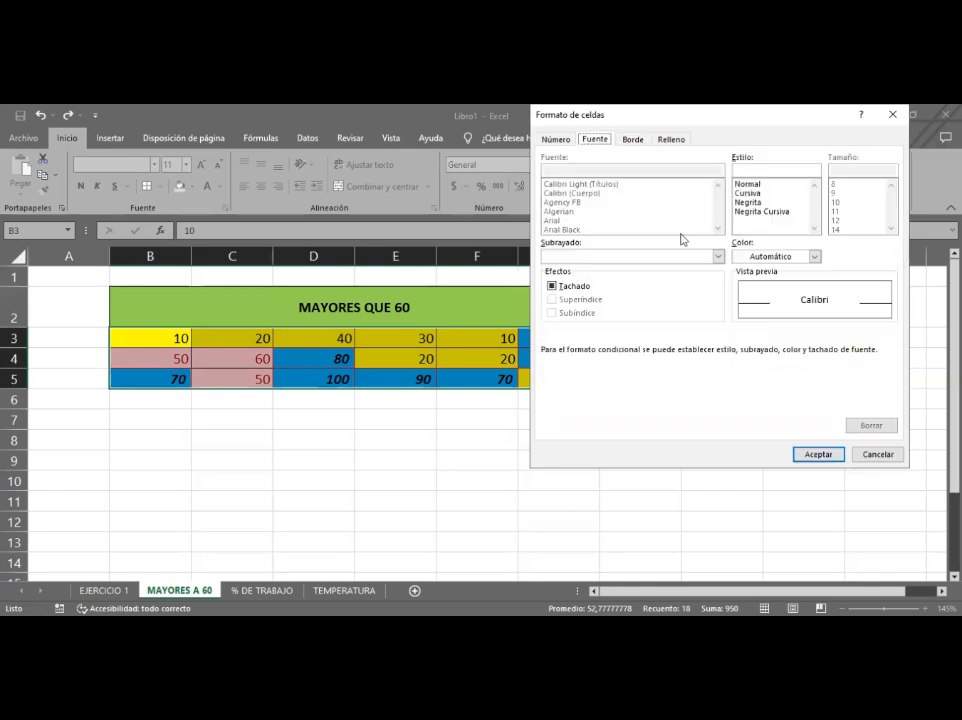
left_click(750, 193)
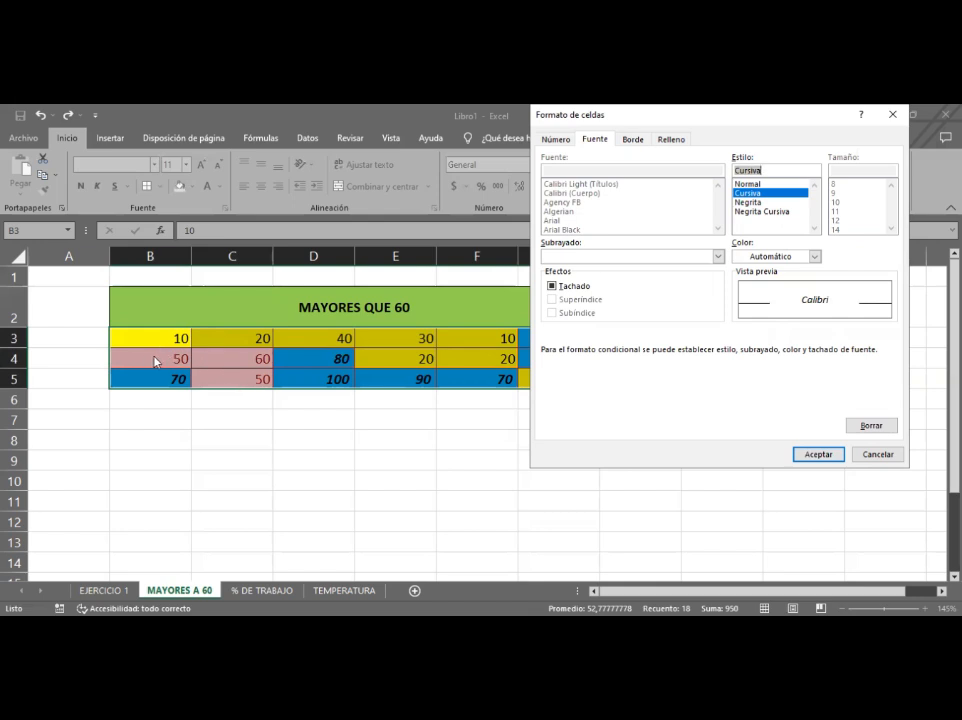
left_click(810, 456)
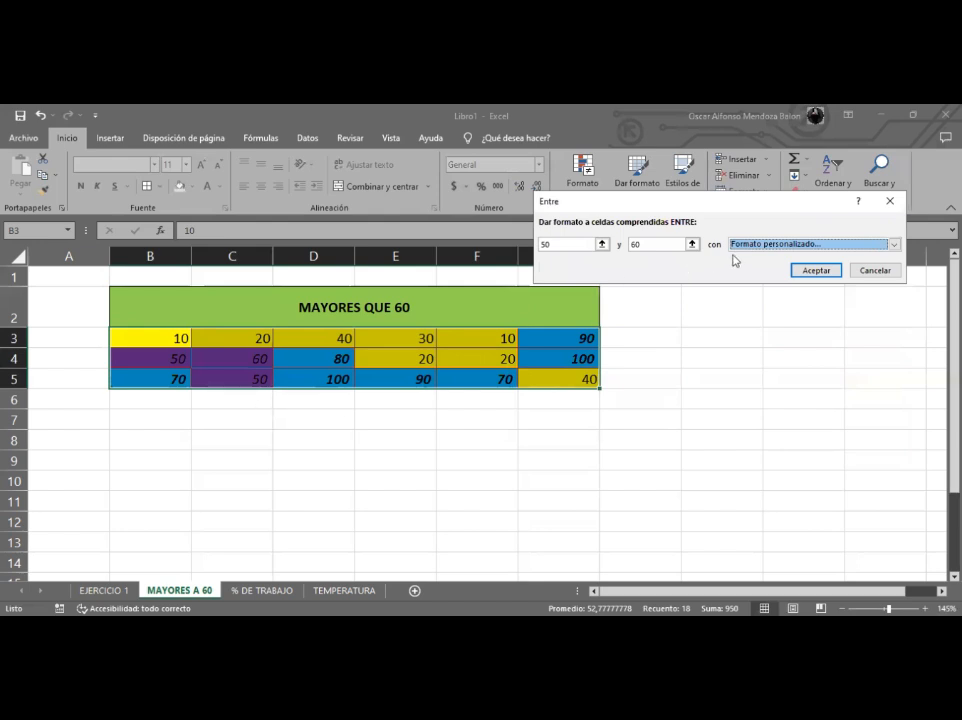
left_click(824, 277)
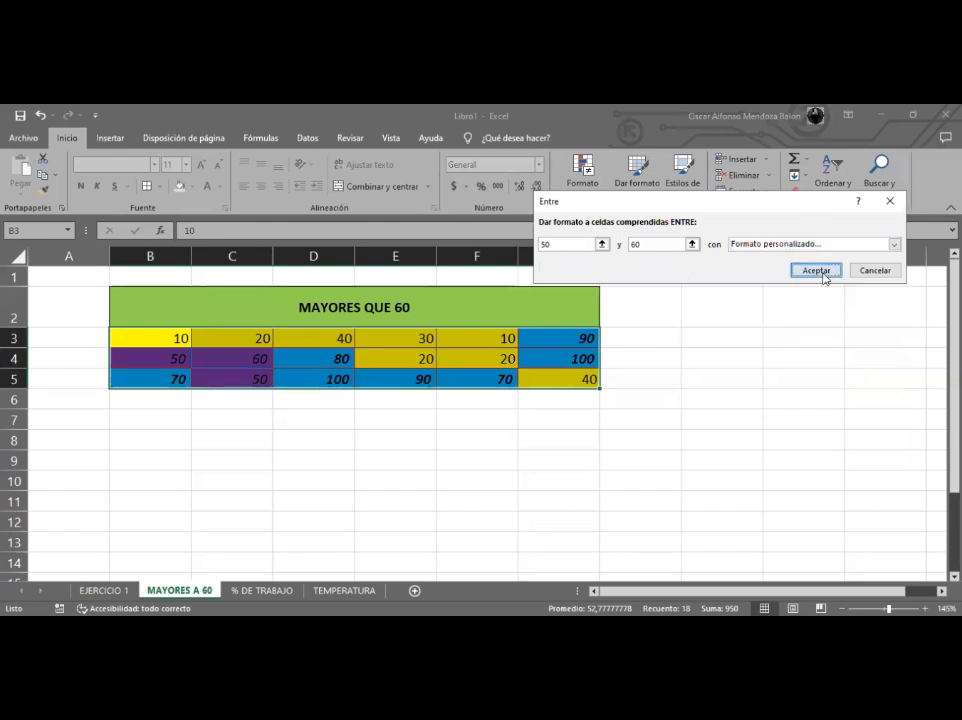
- Deselect and reselect the table to review the combined conditional formatting
left_click(376, 395)
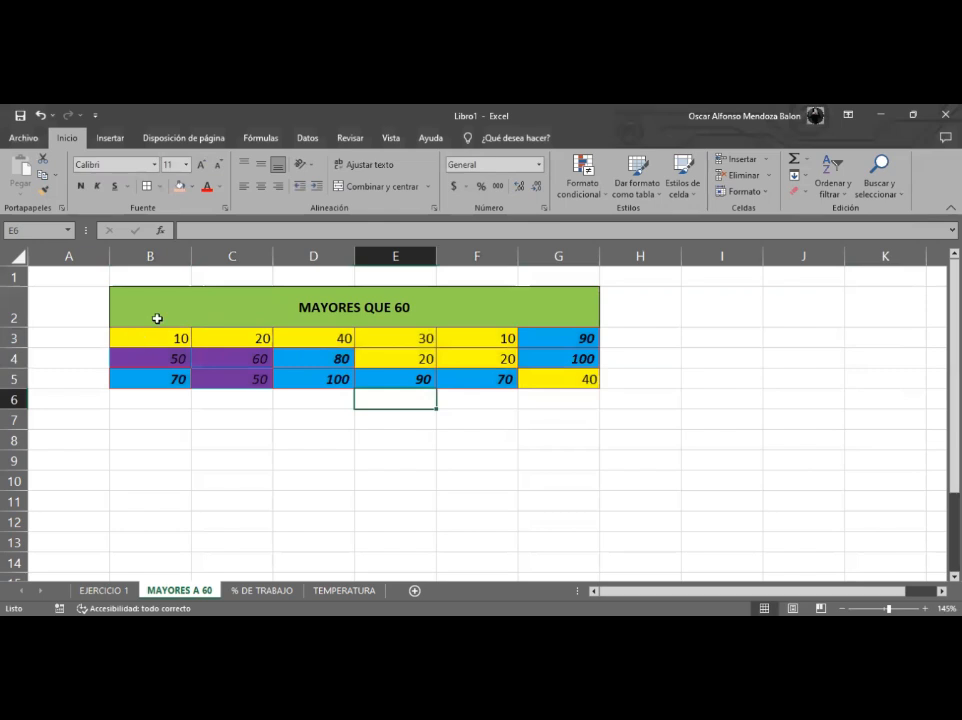
left_click_drag(157, 335, 556, 383)
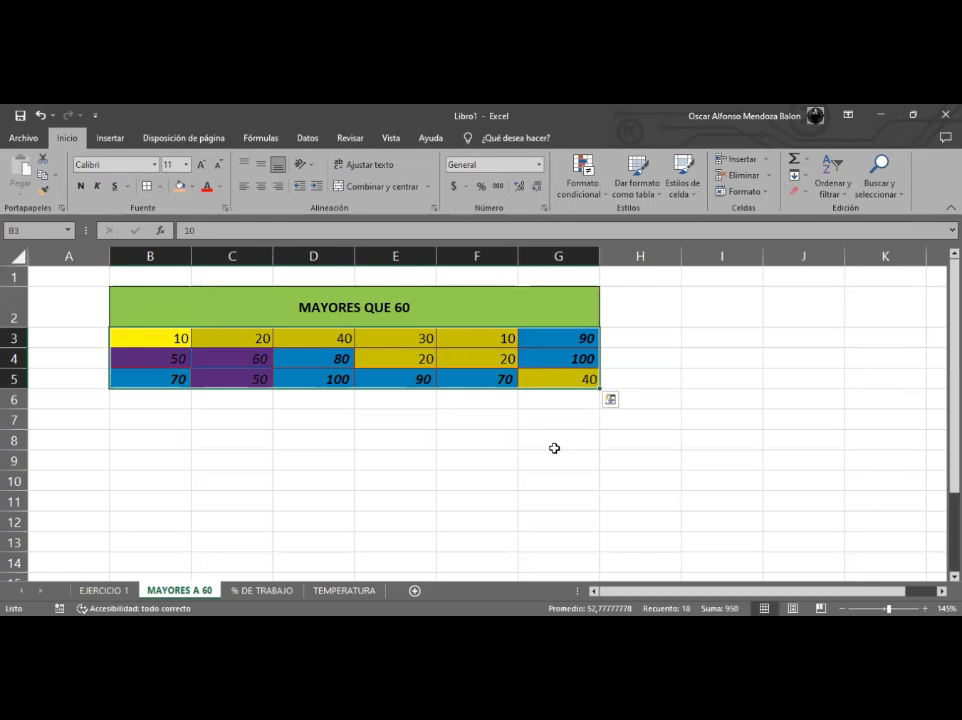
left_click(510, 478)
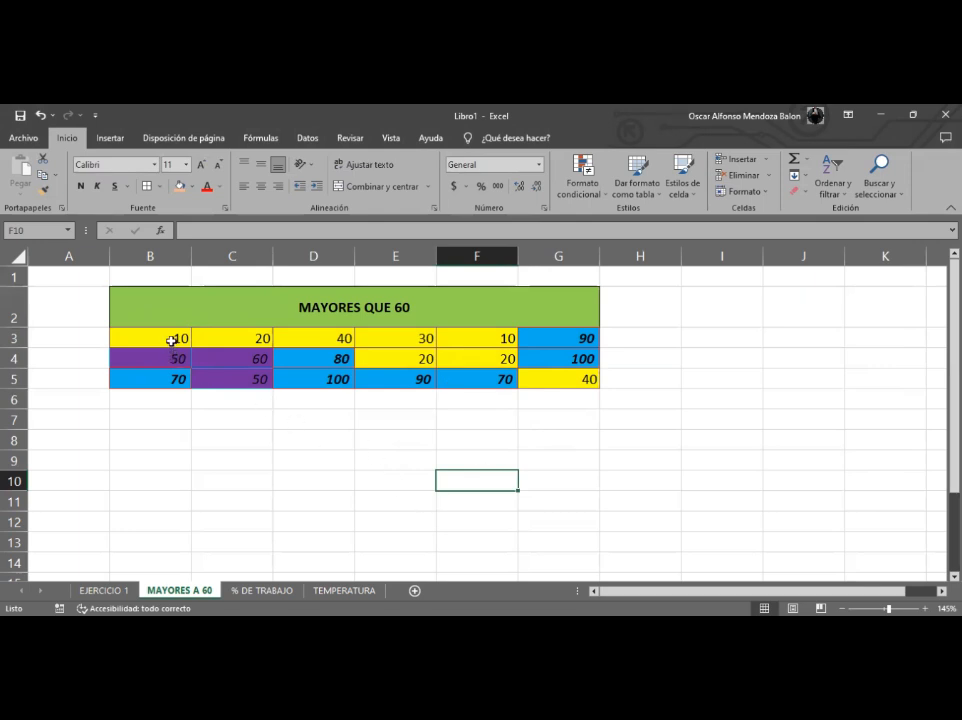
left_click(130, 337)
- Open the conditional formatting rules manager for B3:G5 and start editing the Cell value > 60 rule
left_click_drag(217, 342, 562, 378)
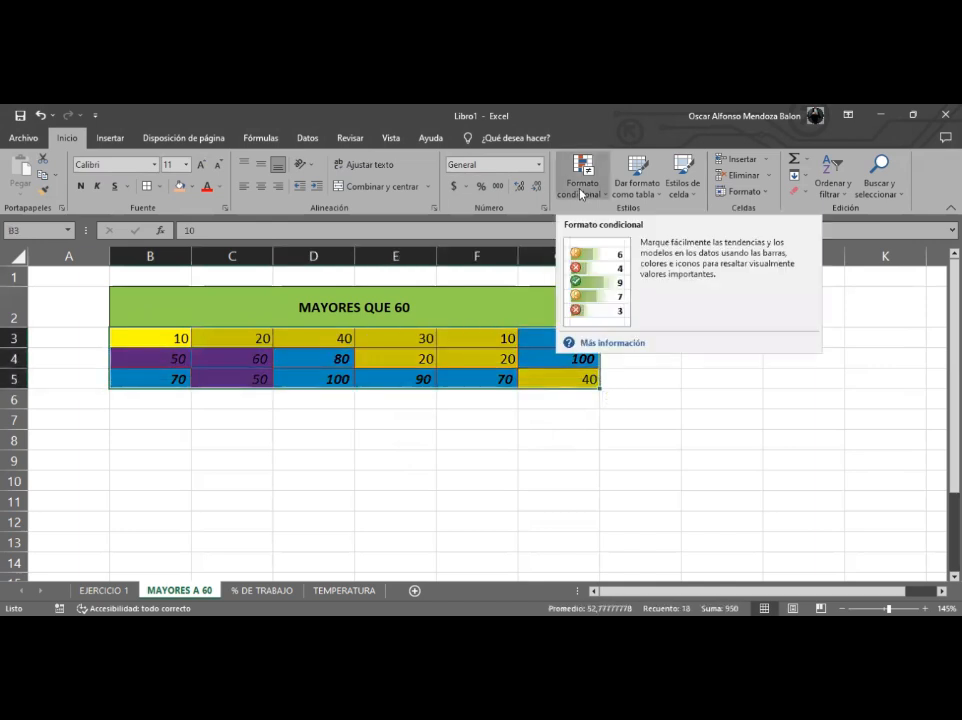
left_click(581, 193)
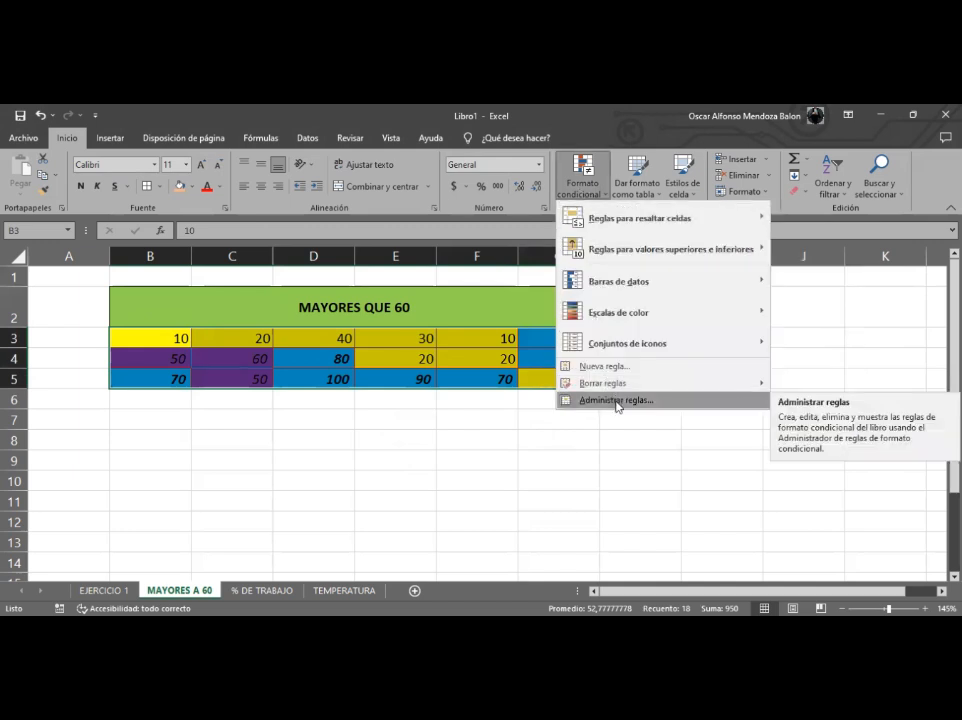
left_click(688, 401)
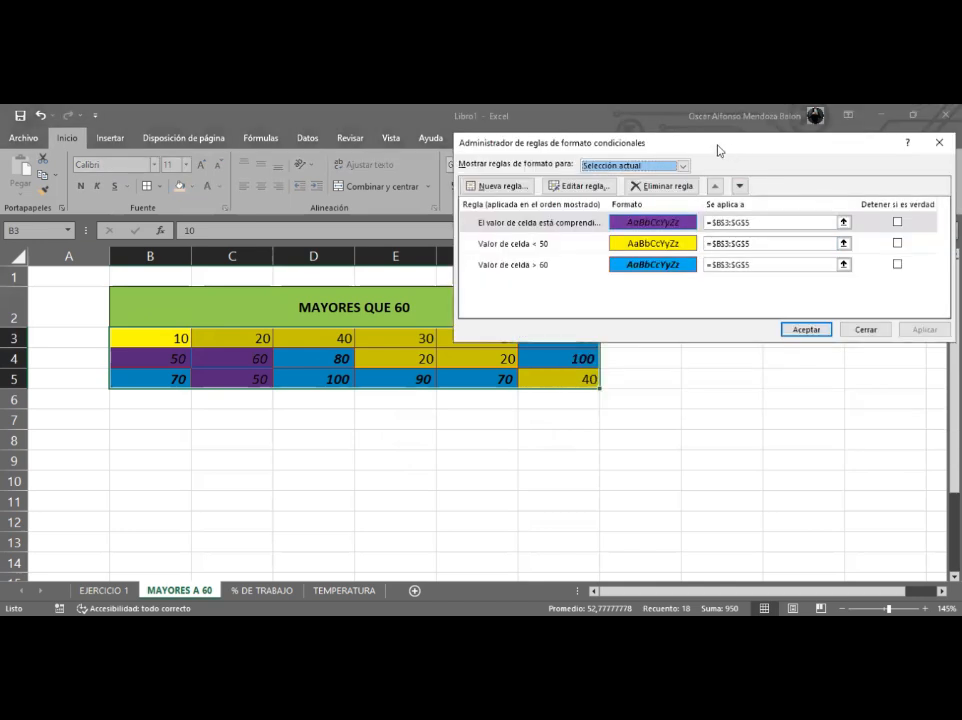
left_click_drag(717, 150, 454, 216)
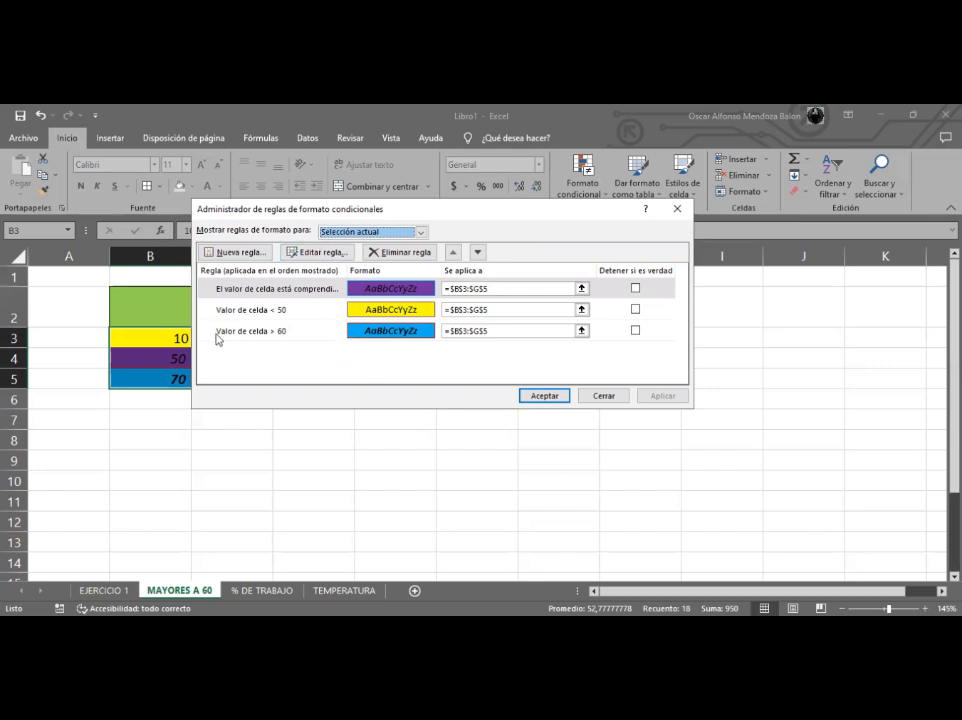
left_click(258, 331)
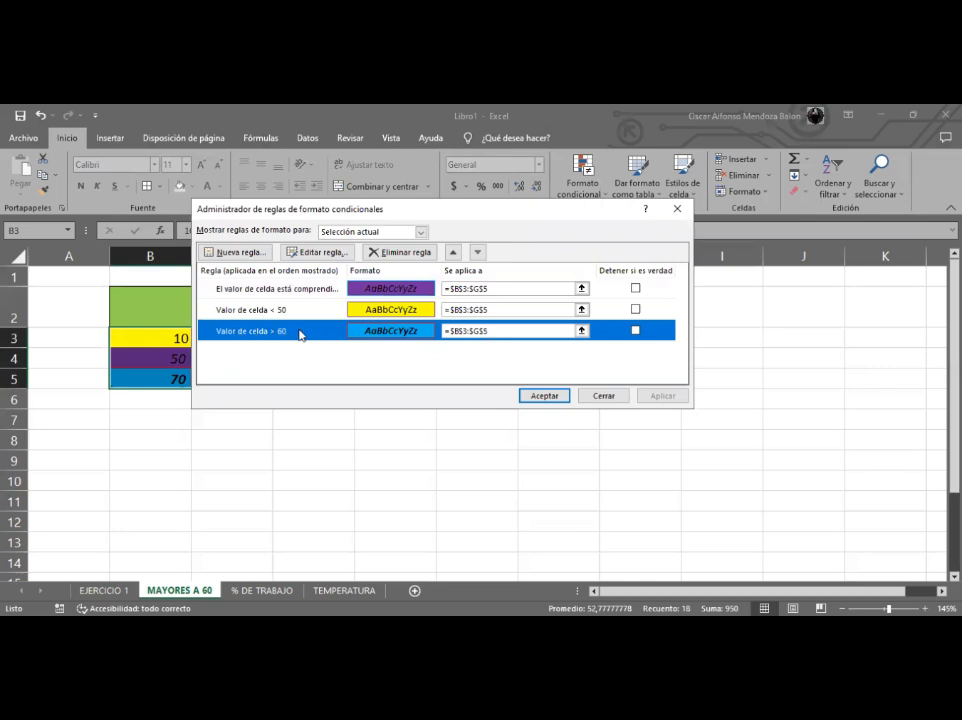
left_click(322, 256)
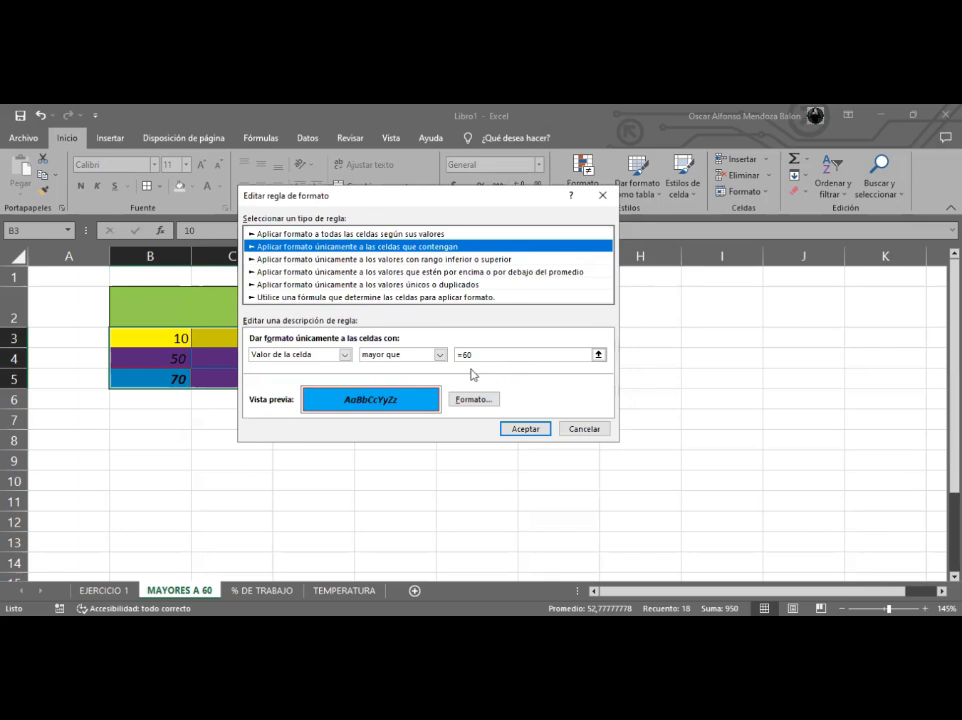
left_click(441, 356)
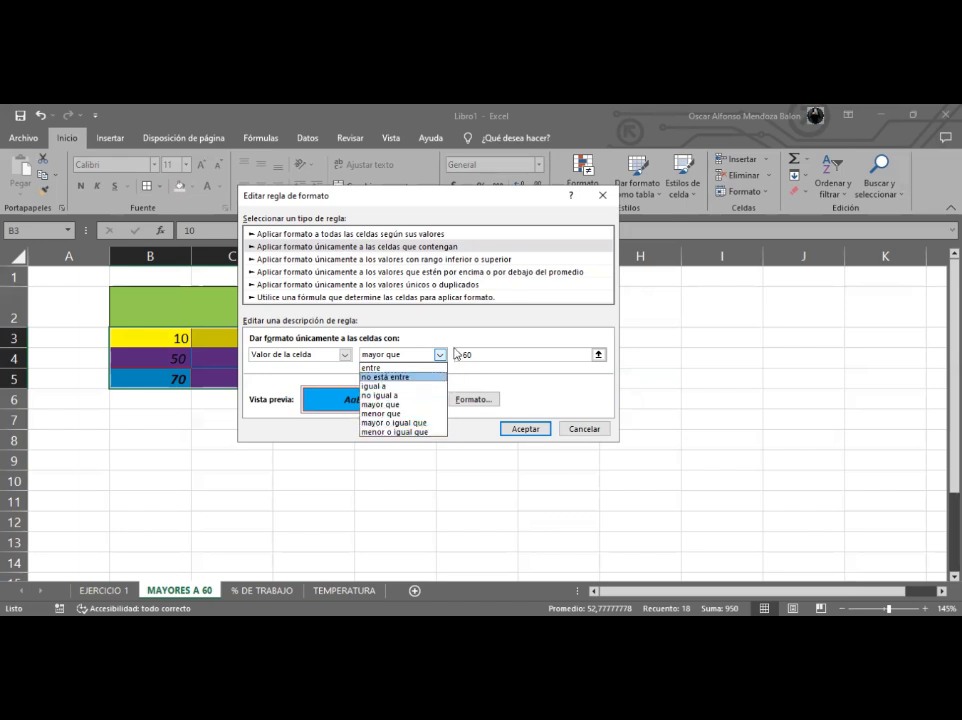
key("Escape")
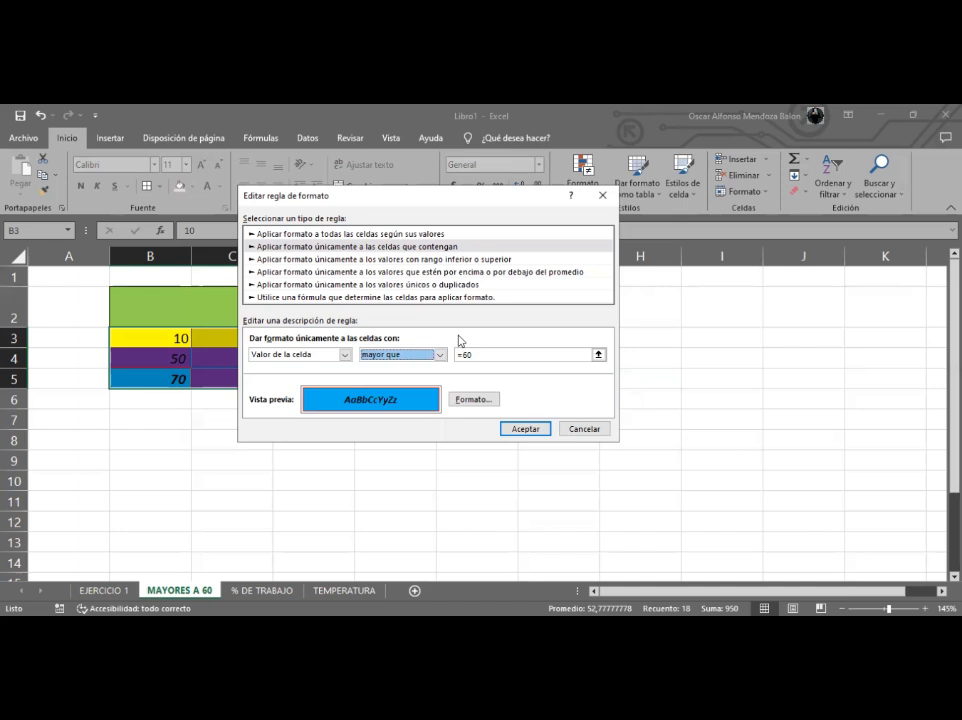
- Change the > 60 rule's custom format fill to green and apply the rule changes
left_click(476, 401)
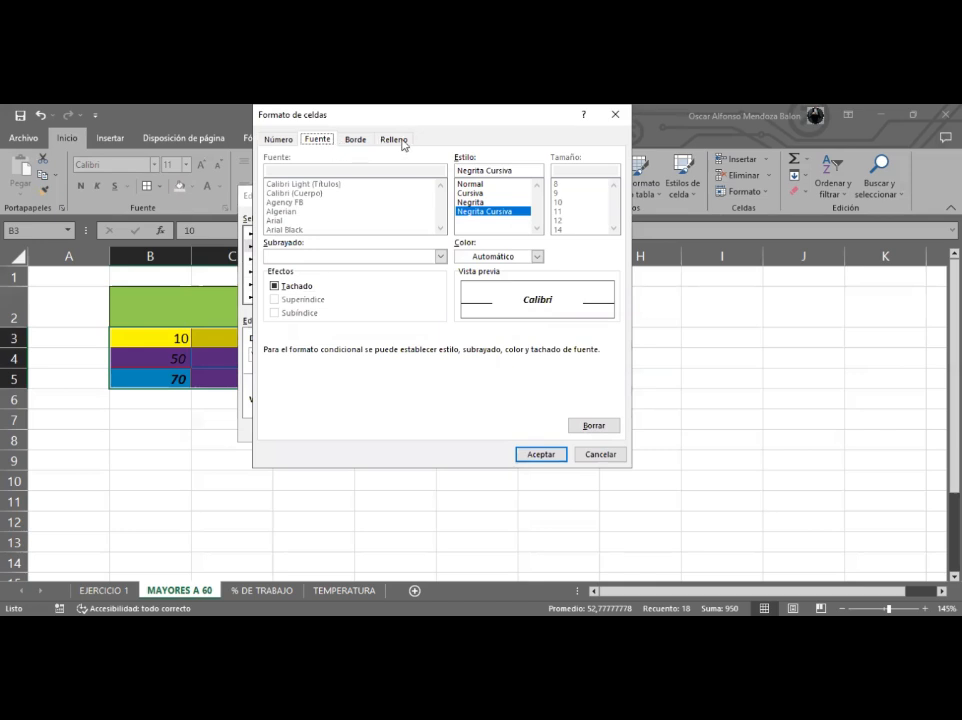
left_click(405, 146)
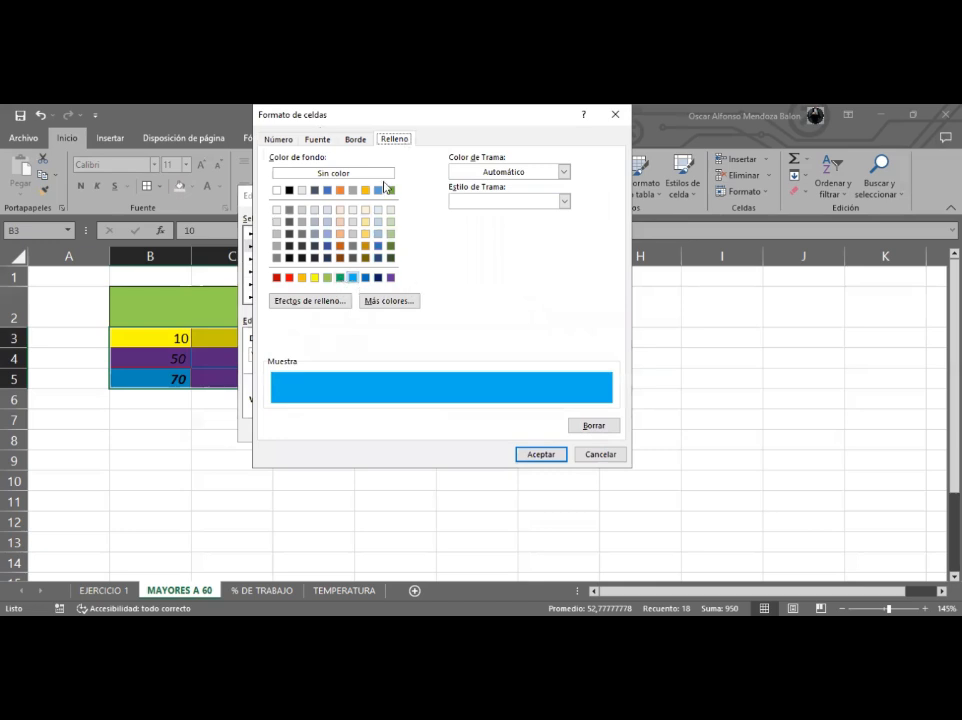
left_click(327, 278)
left_click(340, 278)
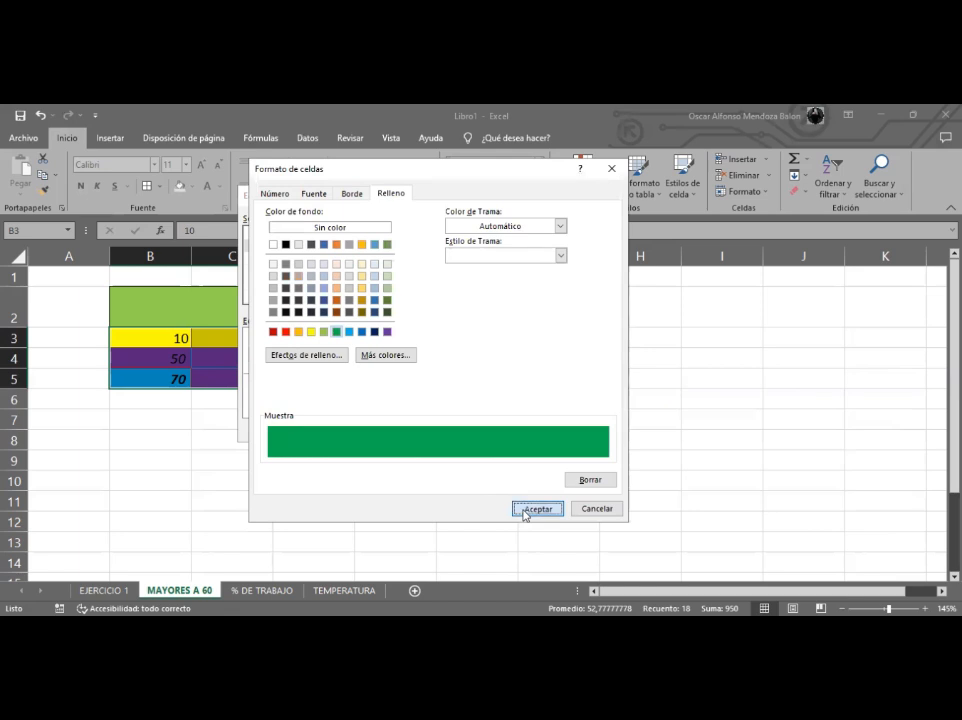
left_click(537, 509)
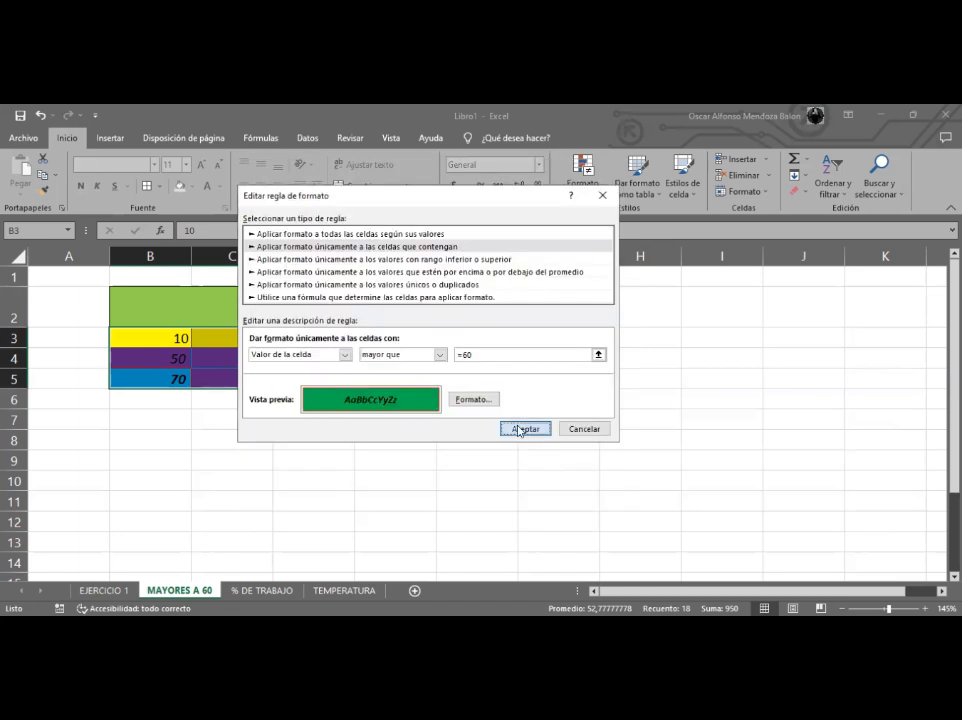
left_click(518, 431)
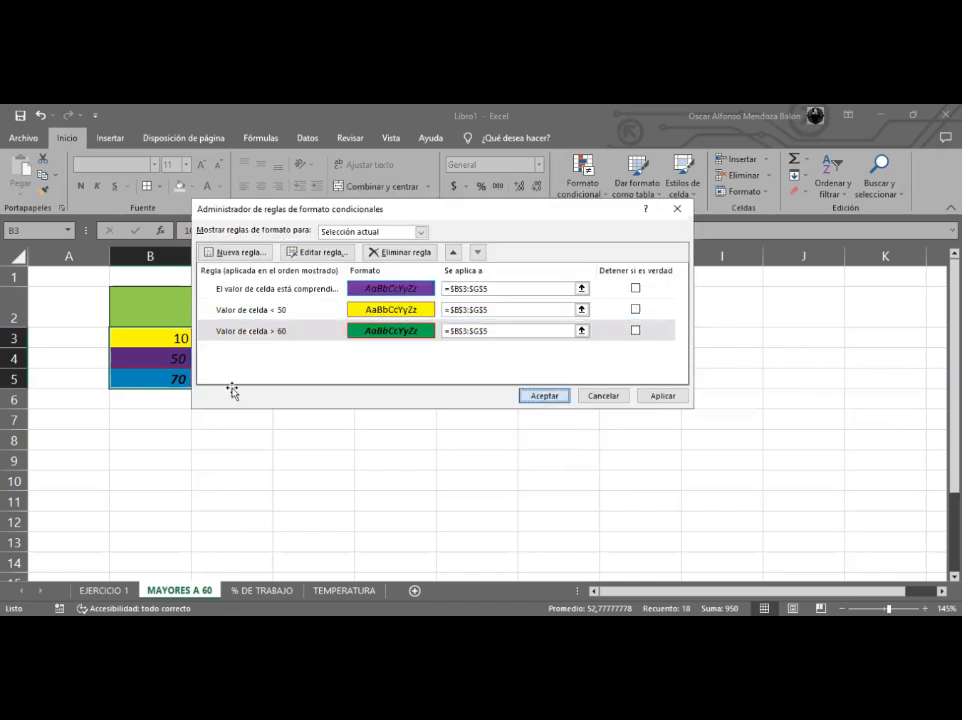
left_click(538, 397)
left_click(374, 417)
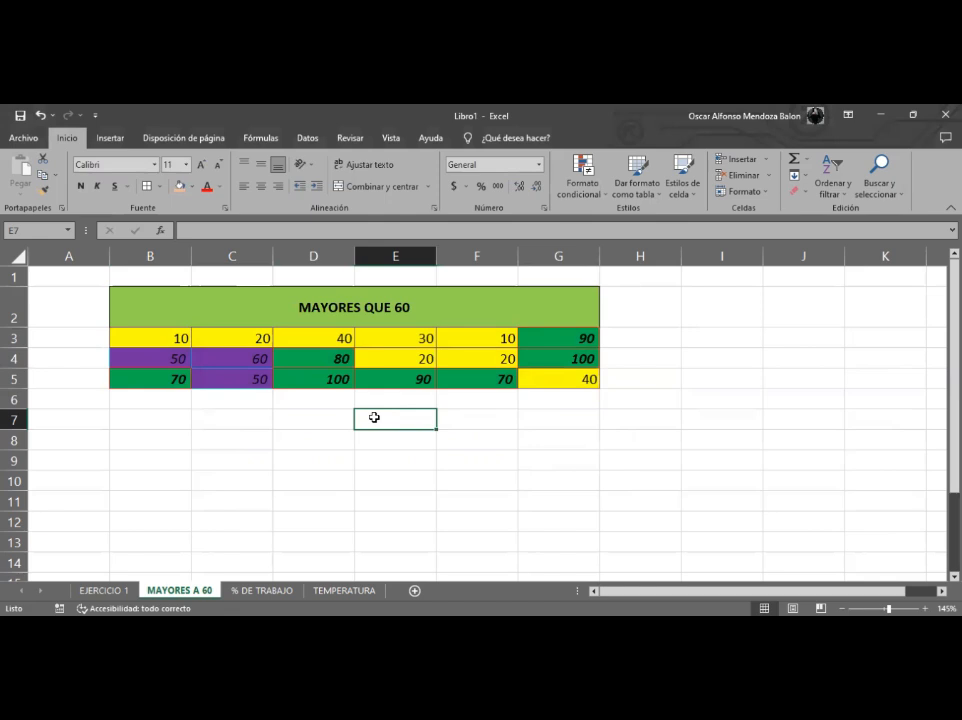
left_click(577, 190)
mouse_move(671, 226)
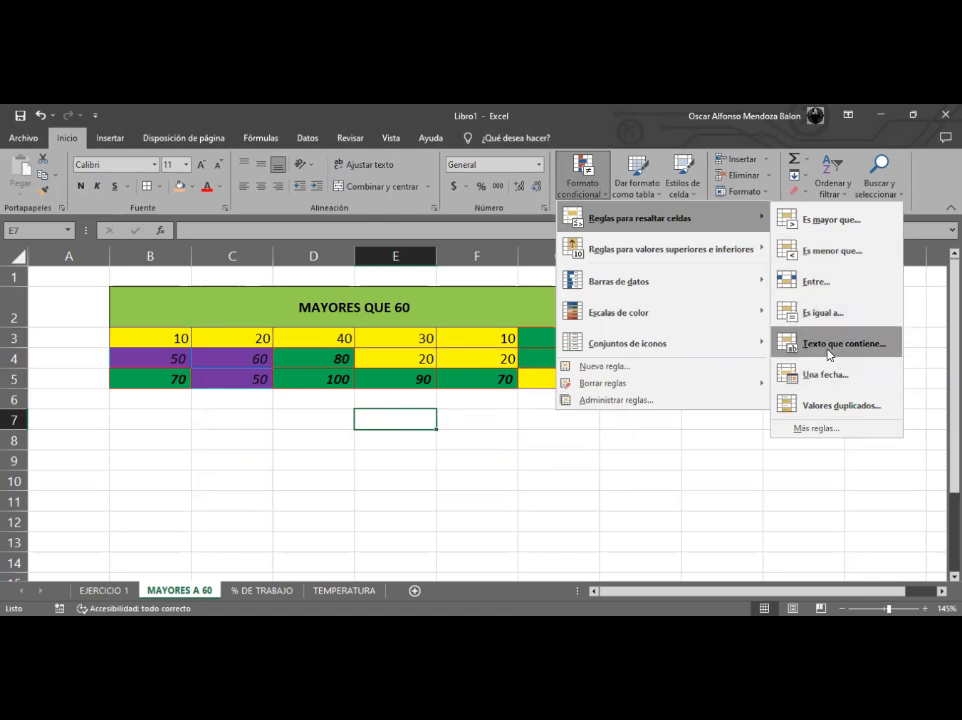
left_click(249, 309)
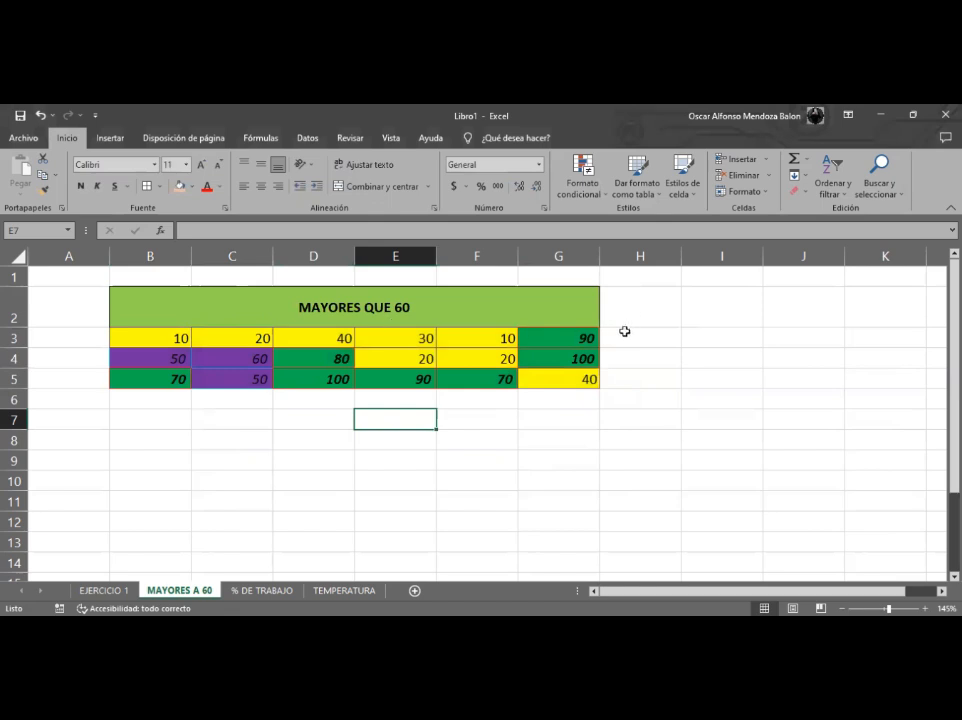
left_click(623, 316)
- Edit the title cell so it reads MAYORES
left_click(455, 312)
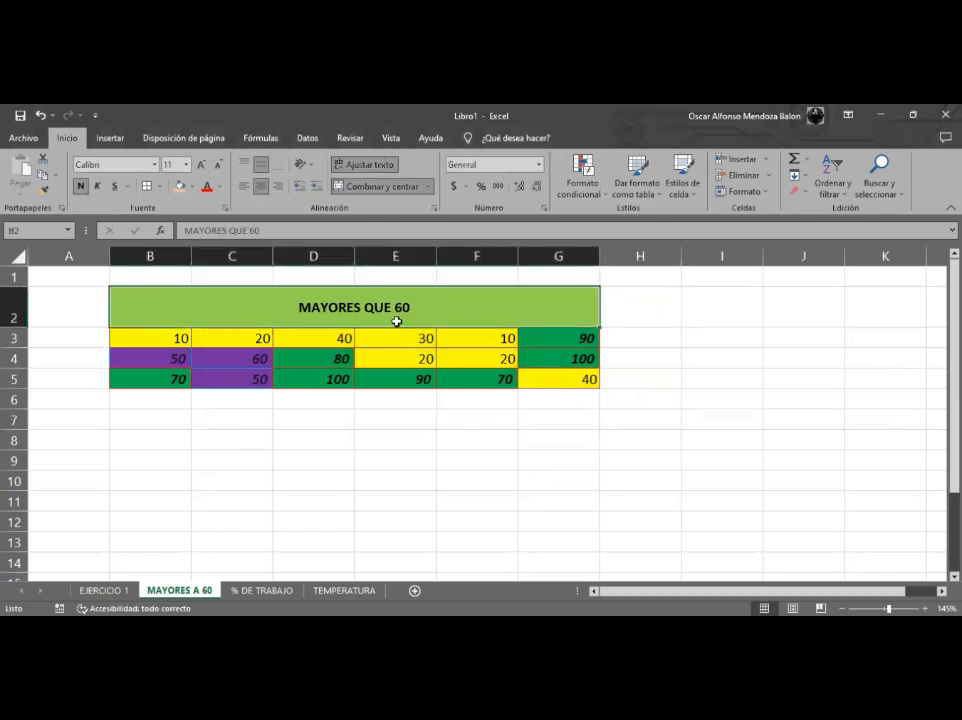
double_click(424, 311)
key("BackSpace")
key("BackSpace")
key("BackSpace")
key("BackSpace")
key("BackSpace")
key("BackSpace")
key("BackSpace")
key("Return")
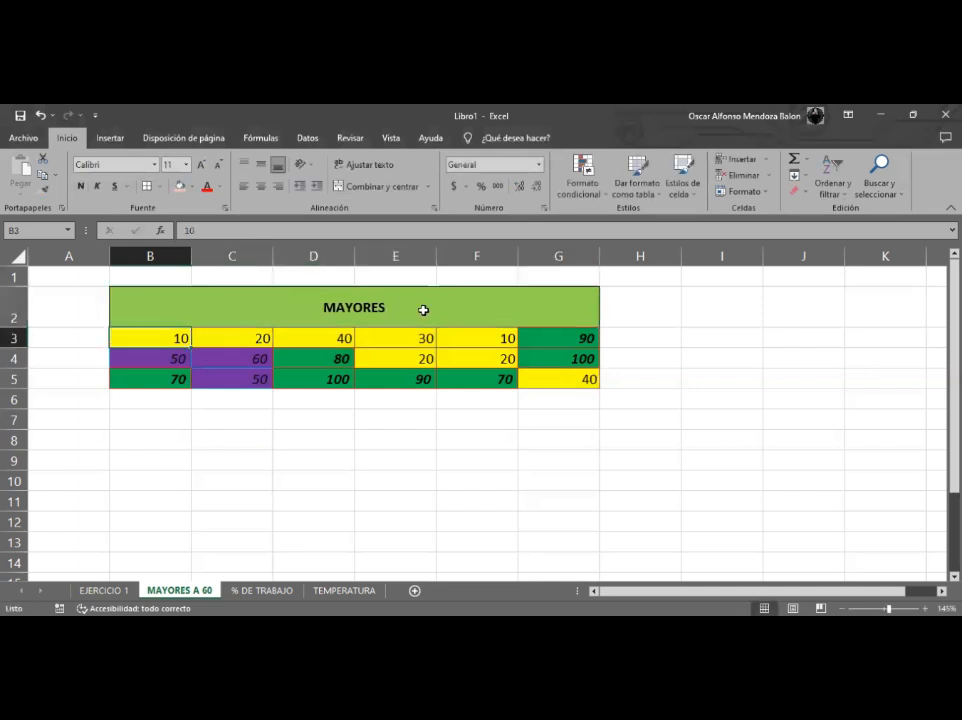
- Remove the background fill from the MAYORES title cell
left_click_drag(310, 312, 464, 384)
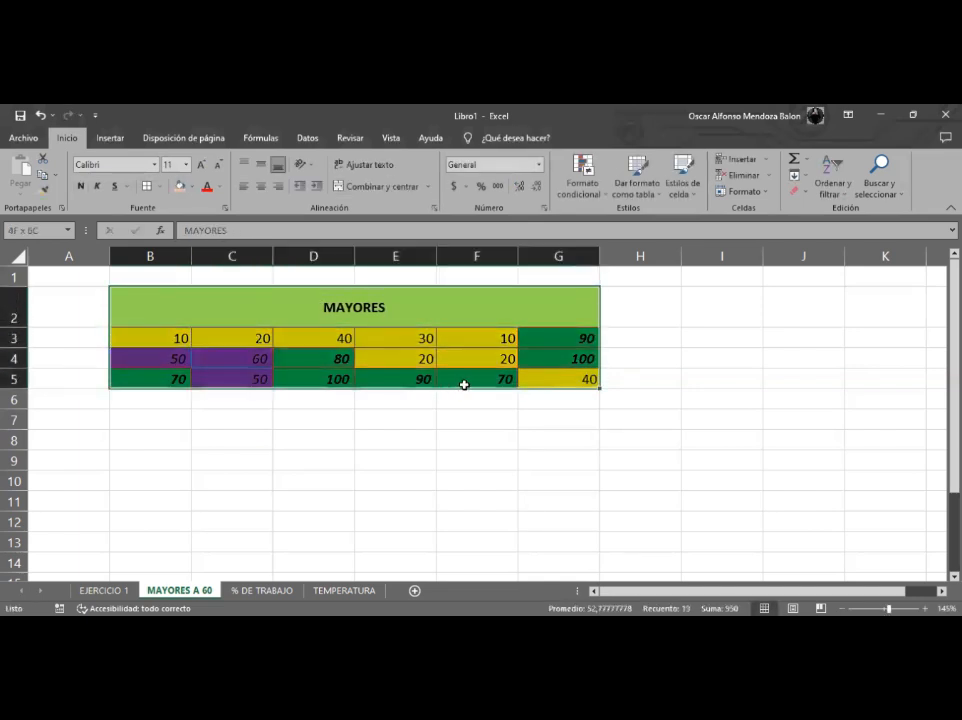
left_click(243, 389)
double_click(240, 317)
left_click(237, 395)
left_click_drag(188, 324, 532, 384)
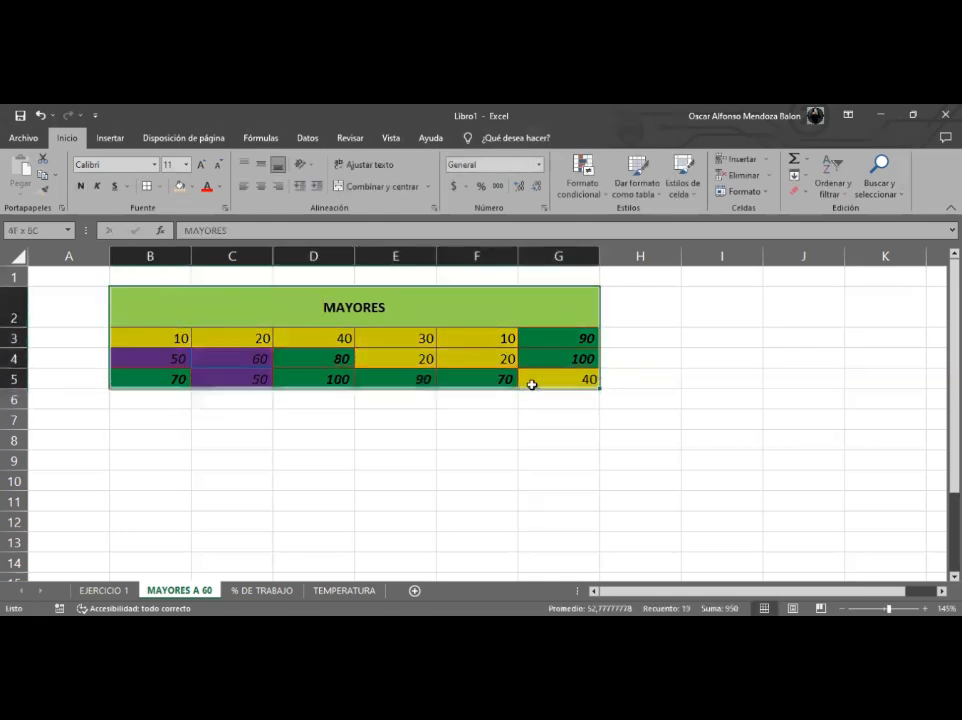
left_click(455, 311)
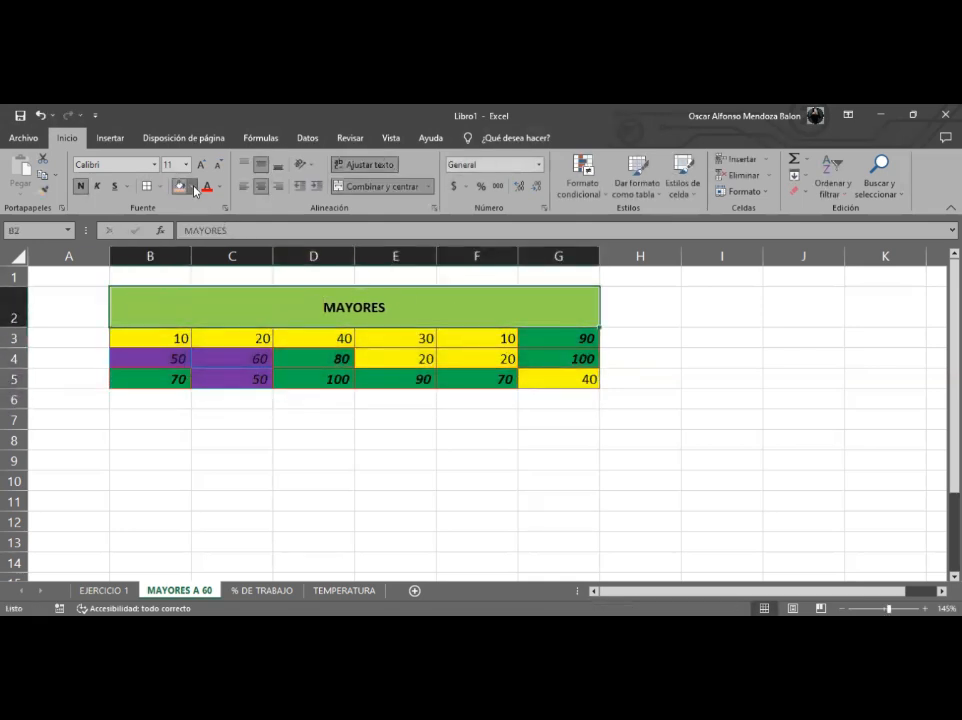
left_click(194, 189)
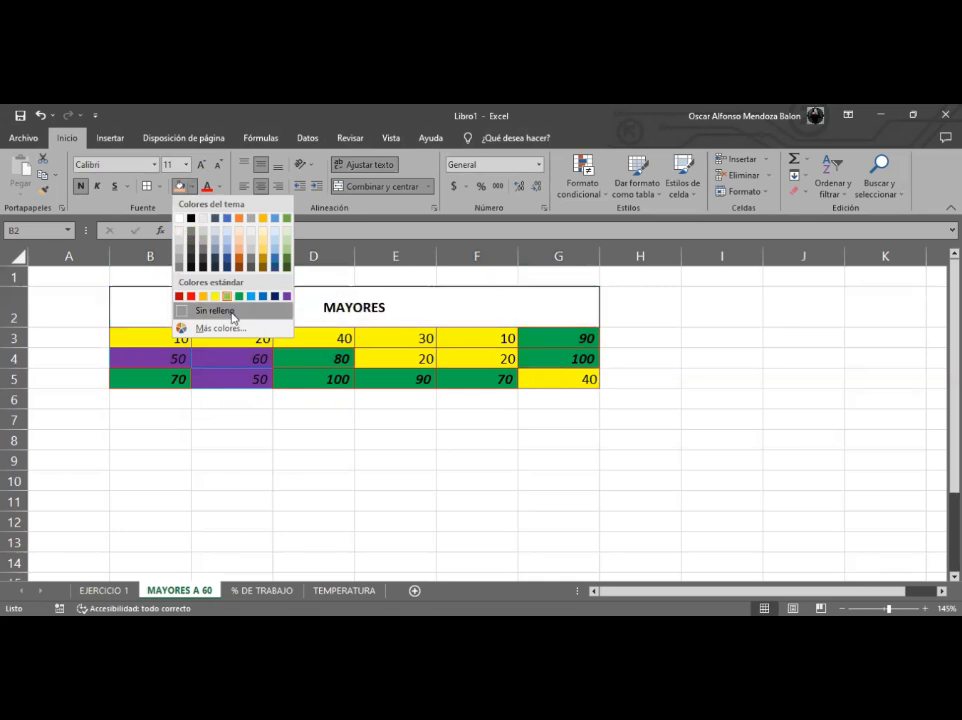
left_click(233, 316)
- Add a Text That Contains rule to B2:G5 for MAYORES with light red fill and dark red text
left_click(232, 378)
left_click_drag(186, 304, 540, 380)
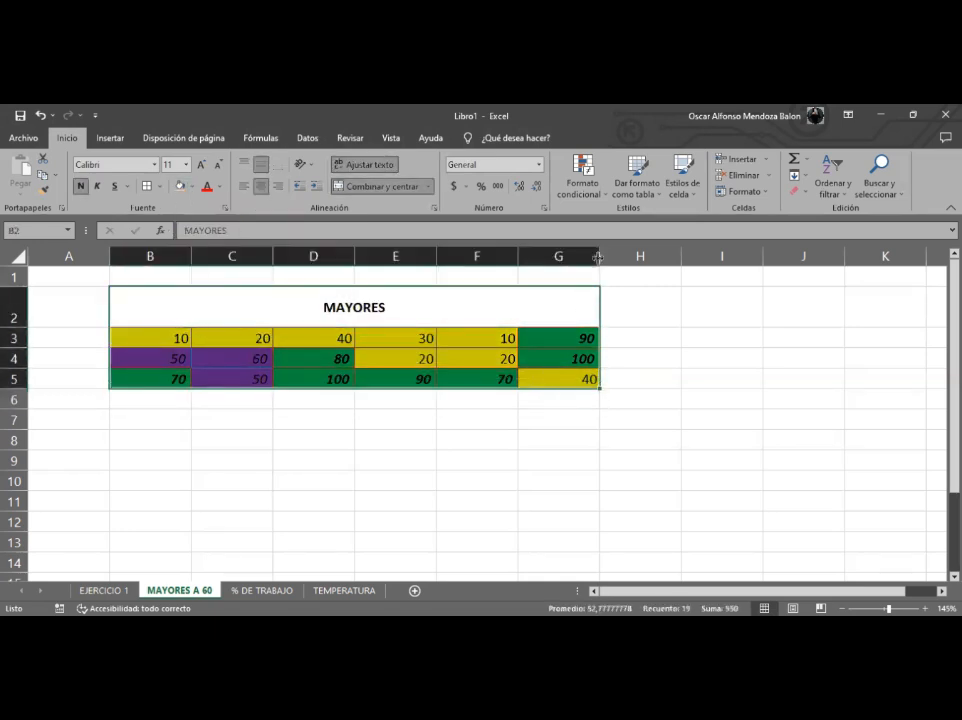
left_click(582, 185)
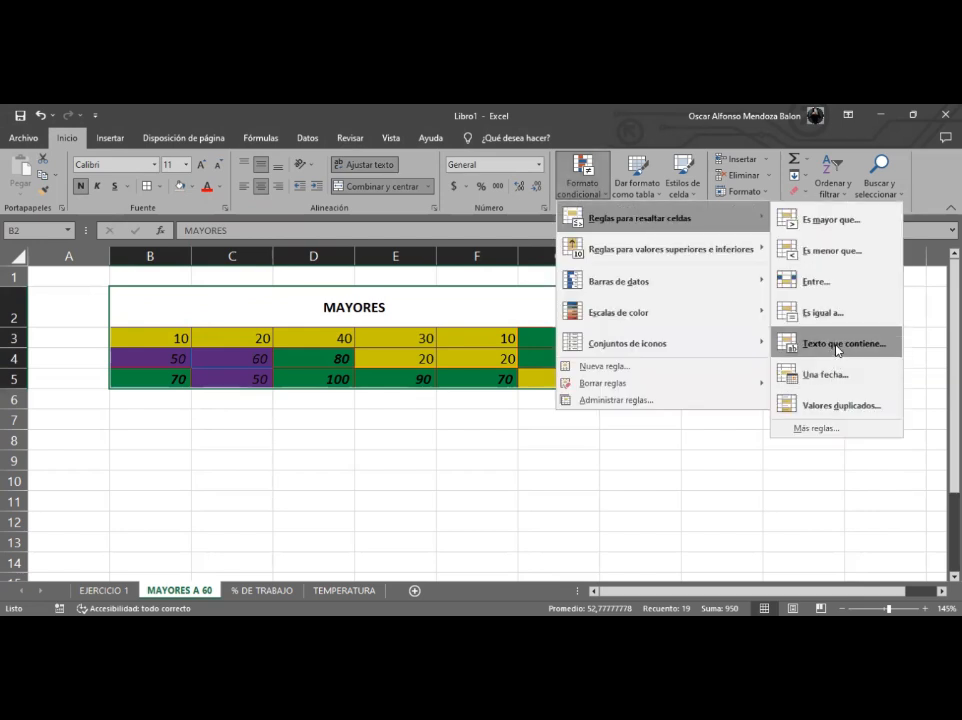
left_click(837, 345)
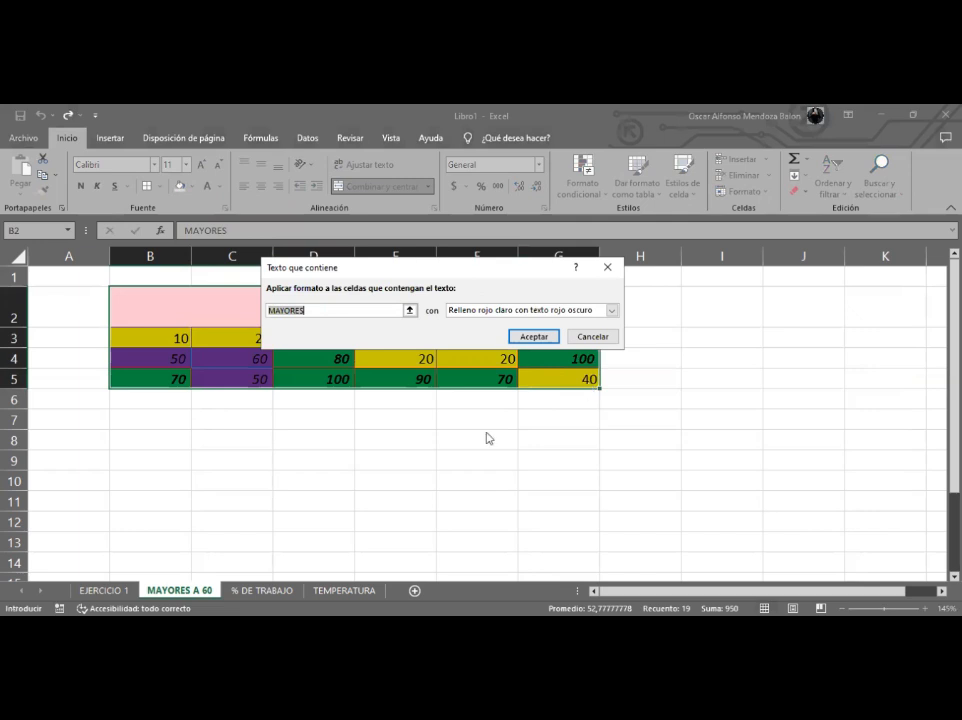
double_click(438, 429)
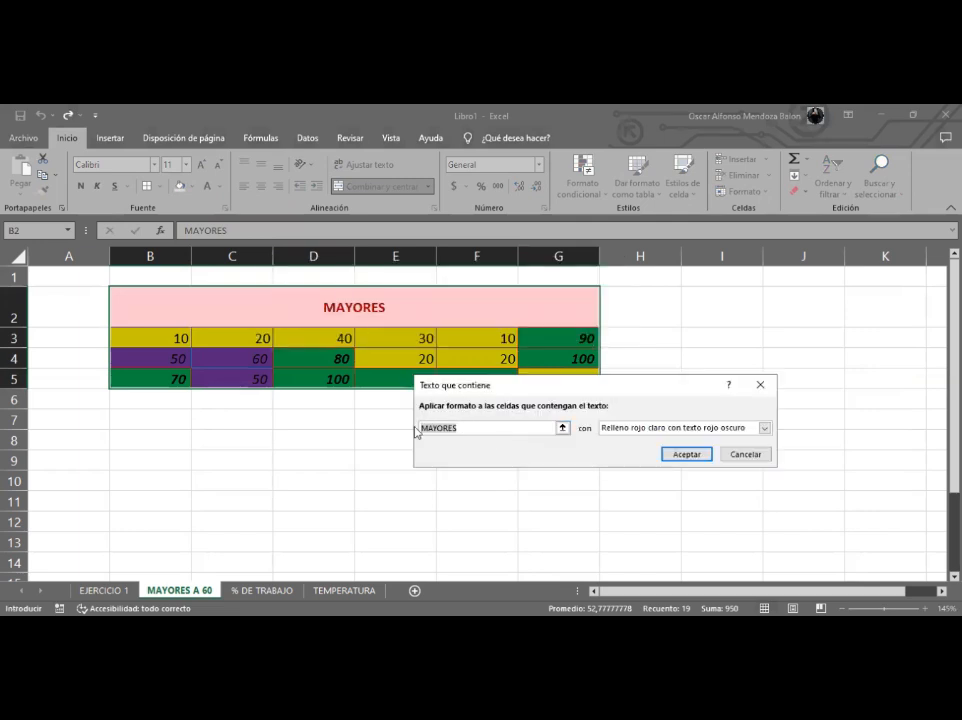
key("BackSpace")
type("mn")
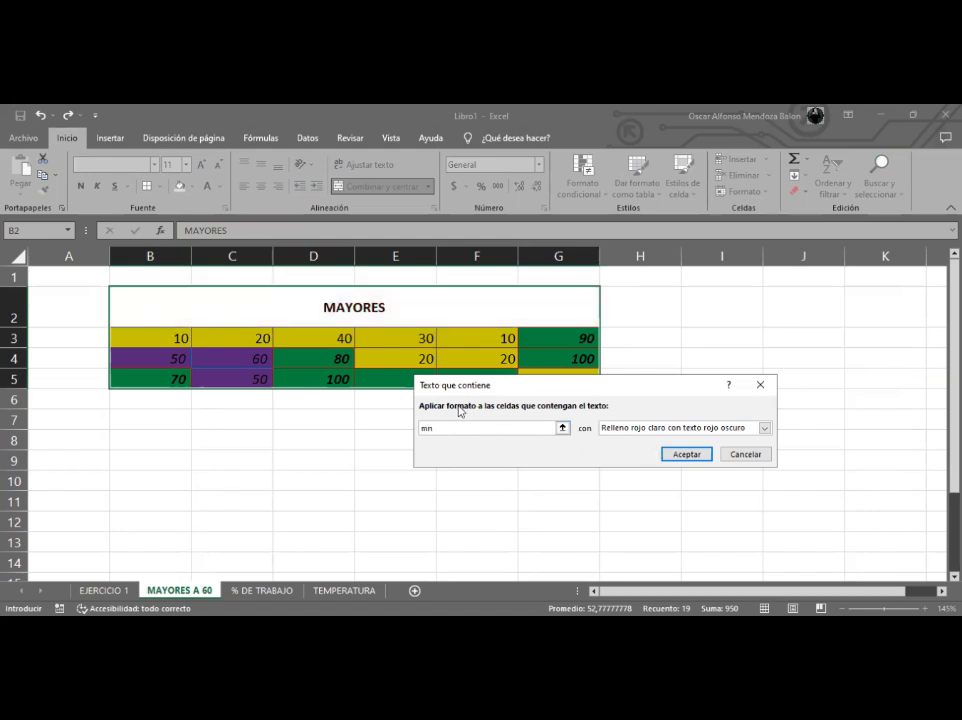
key("BackSpace")
key("BackSpace")
type("MAYORES")
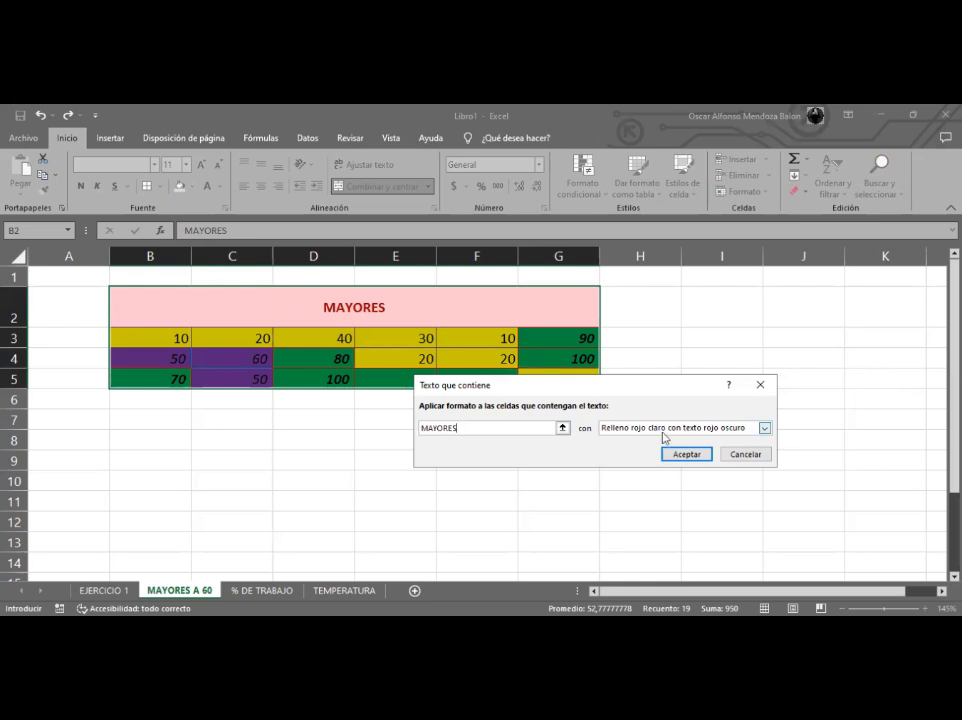
left_click(764, 428)
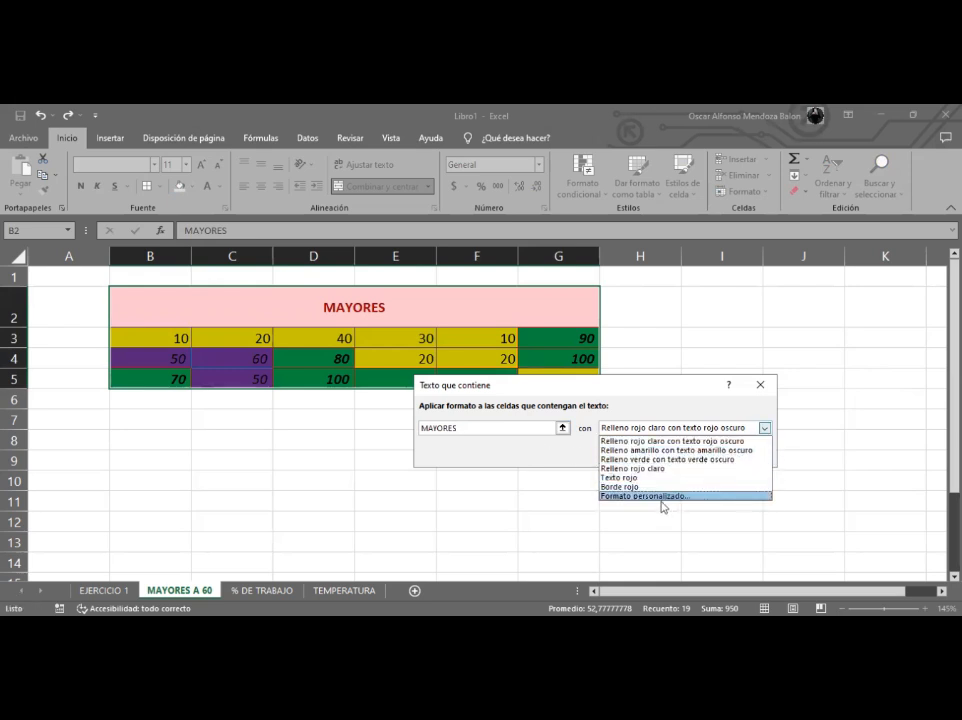
left_click(643, 441)
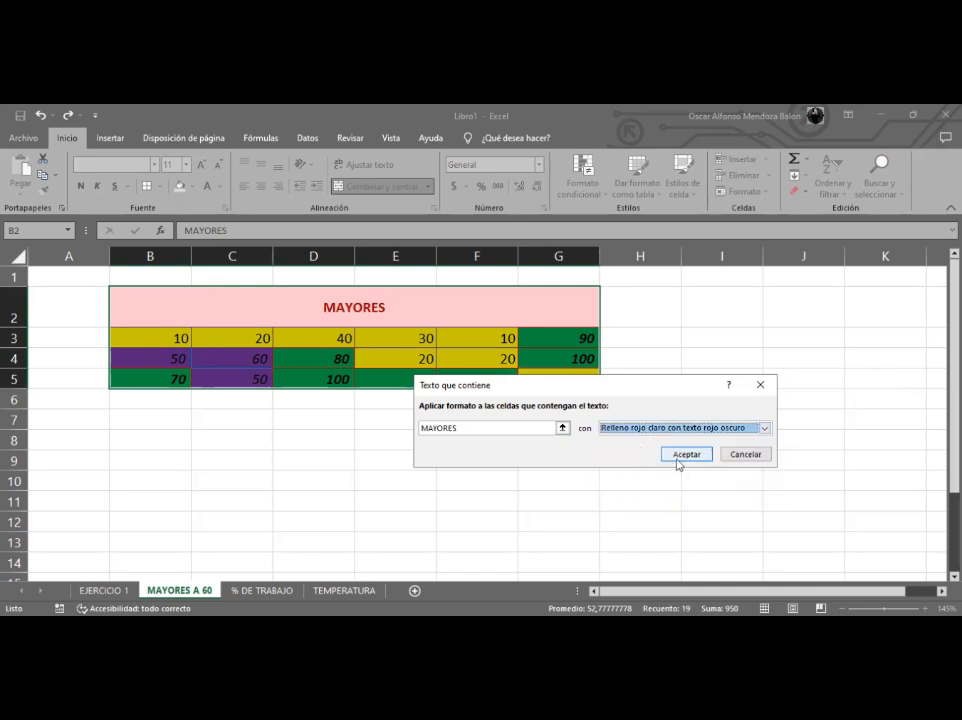
left_click(687, 457)
- Open the conditional formatting rules manager to review all rules applied to the table
left_click_drag(250, 305, 273, 380)
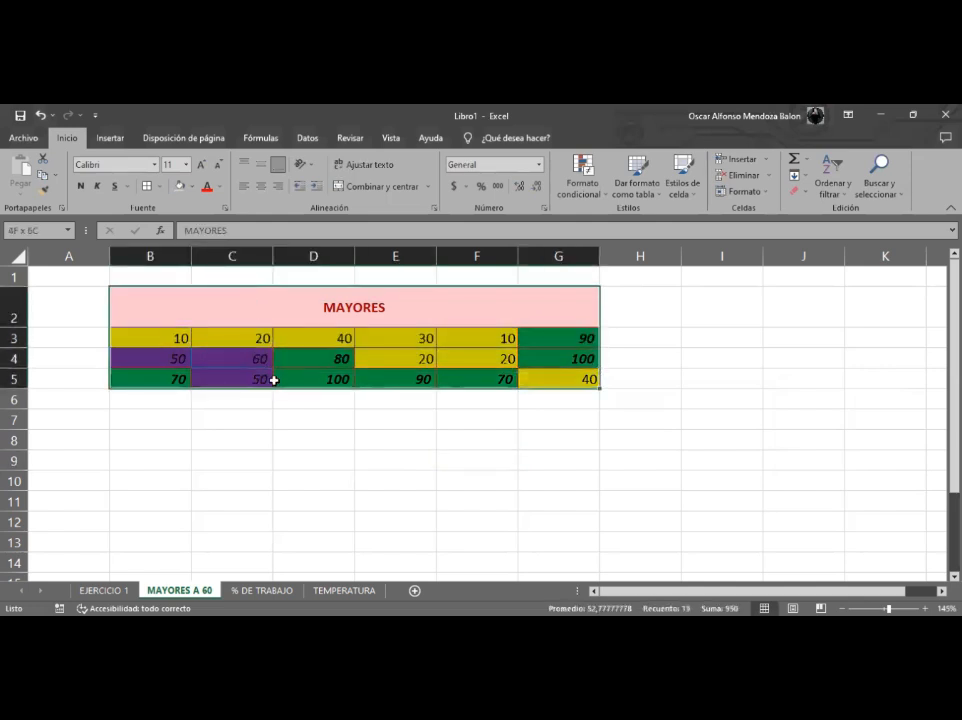
left_click(294, 419)
left_click_drag(281, 318, 318, 383)
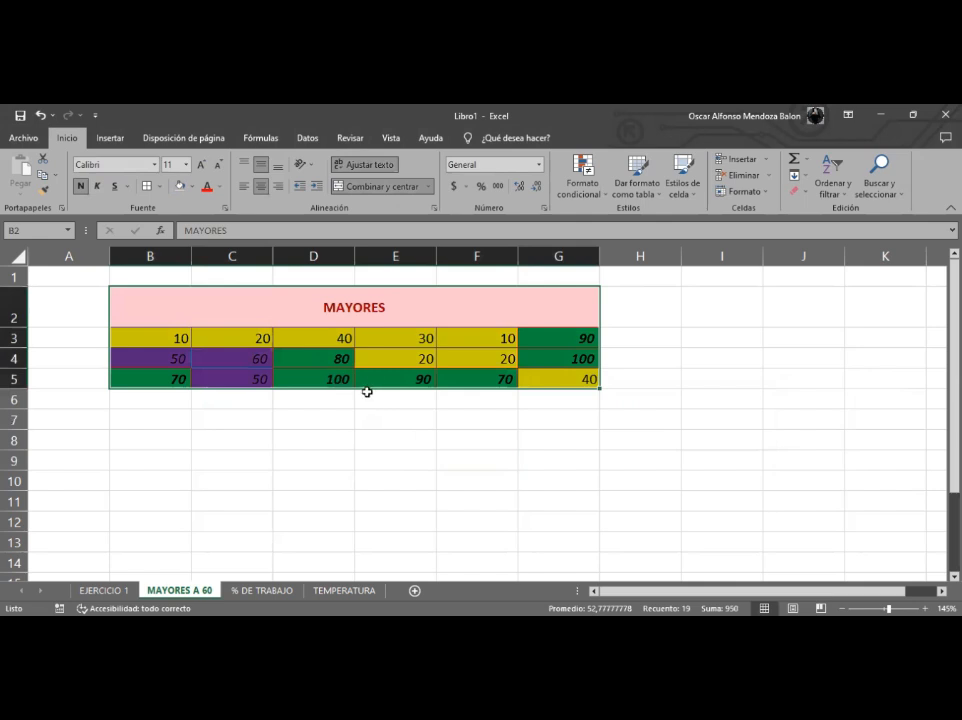
left_click(582, 185)
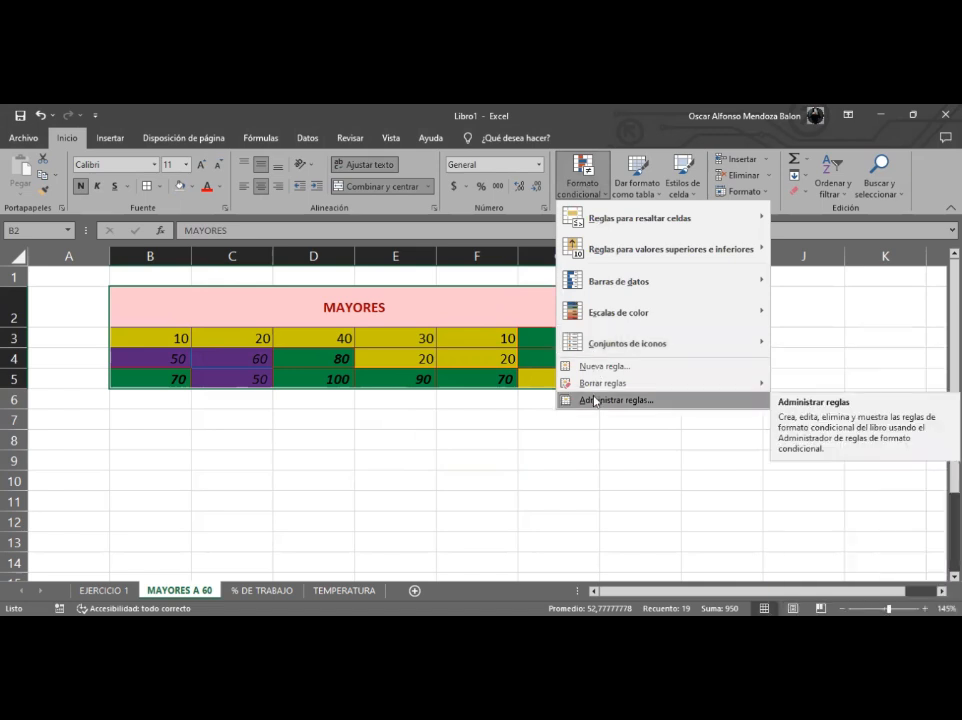
left_click(595, 401)
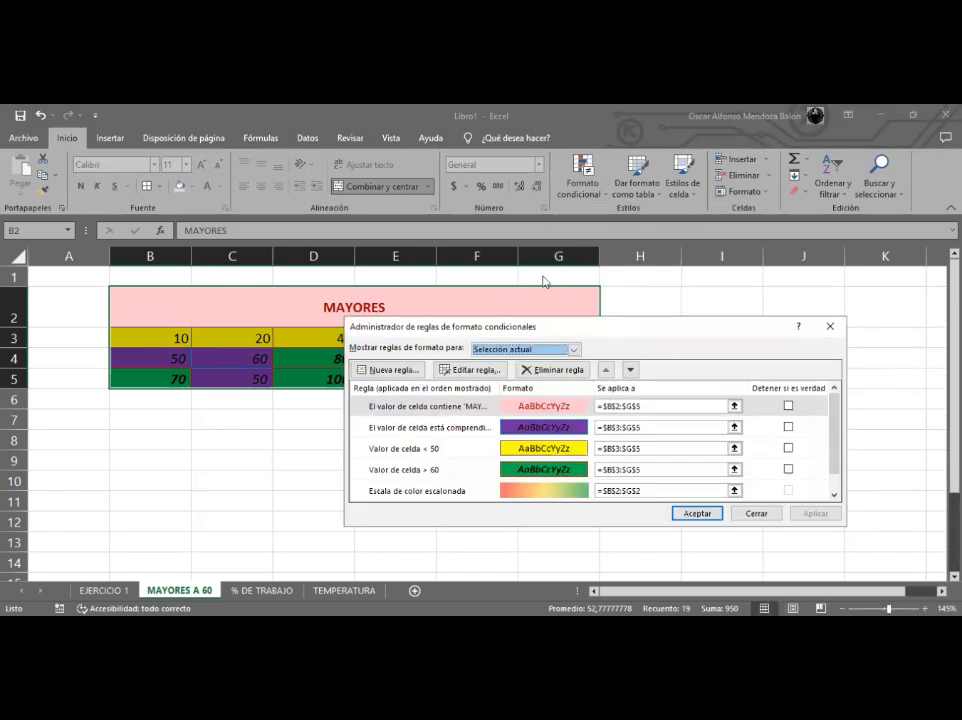
left_click_drag(617, 332, 541, 254)
scroll(760, 378, "down", 1)
scroll(760, 378, "up", 1)
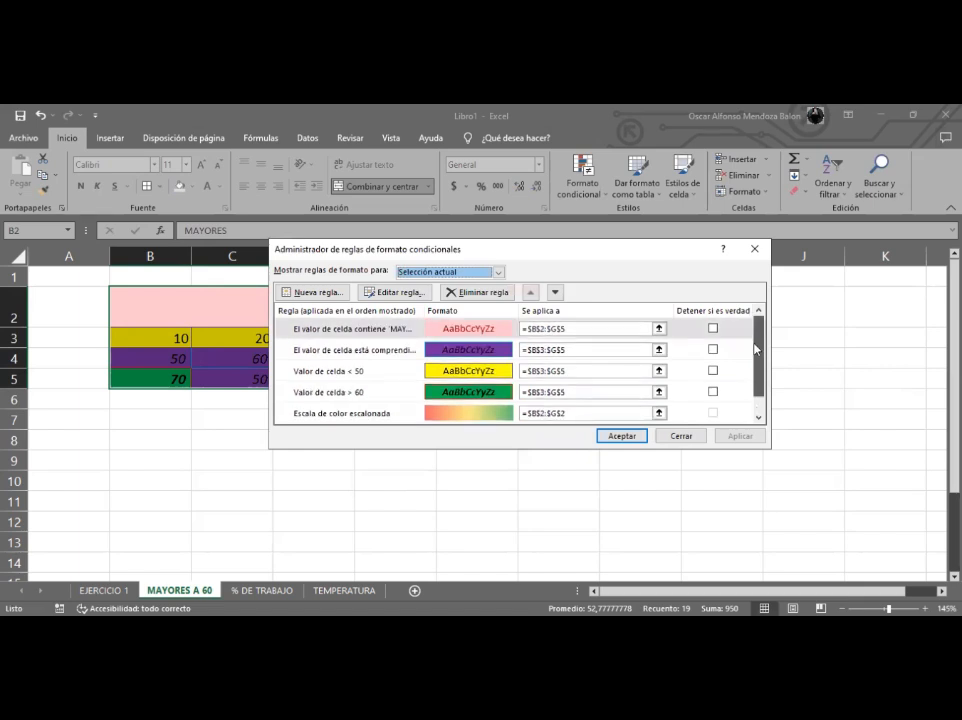
- Review each rule listed in the conditional formatting rules manager, then close it
left_click(490, 330)
left_click(485, 350)
left_click(484, 371)
left_click(485, 391)
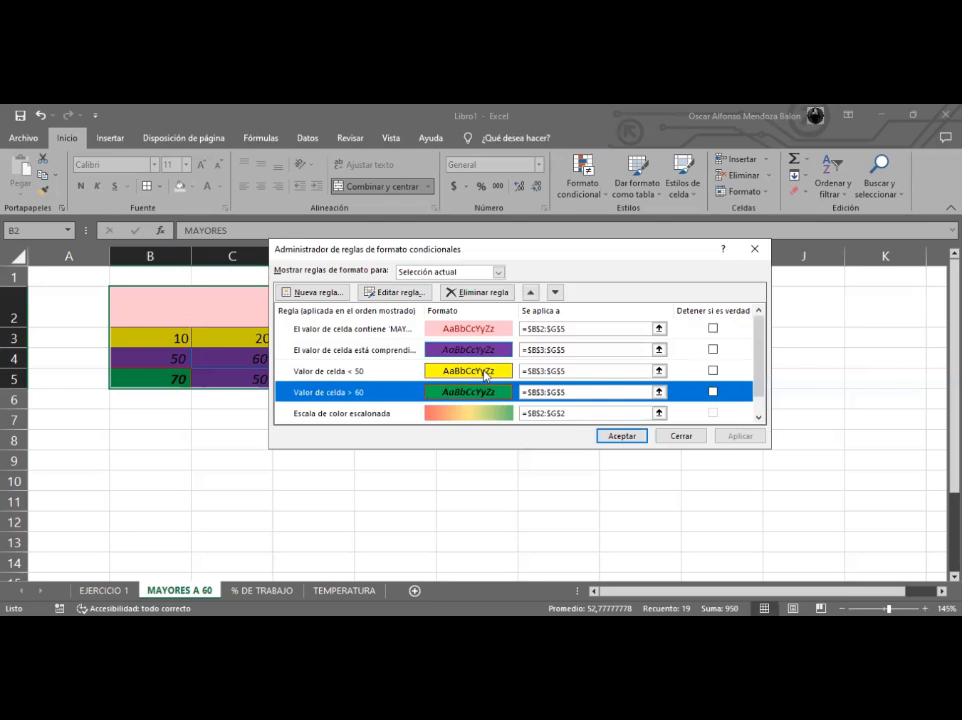
left_click(689, 437)
left_click(496, 459)
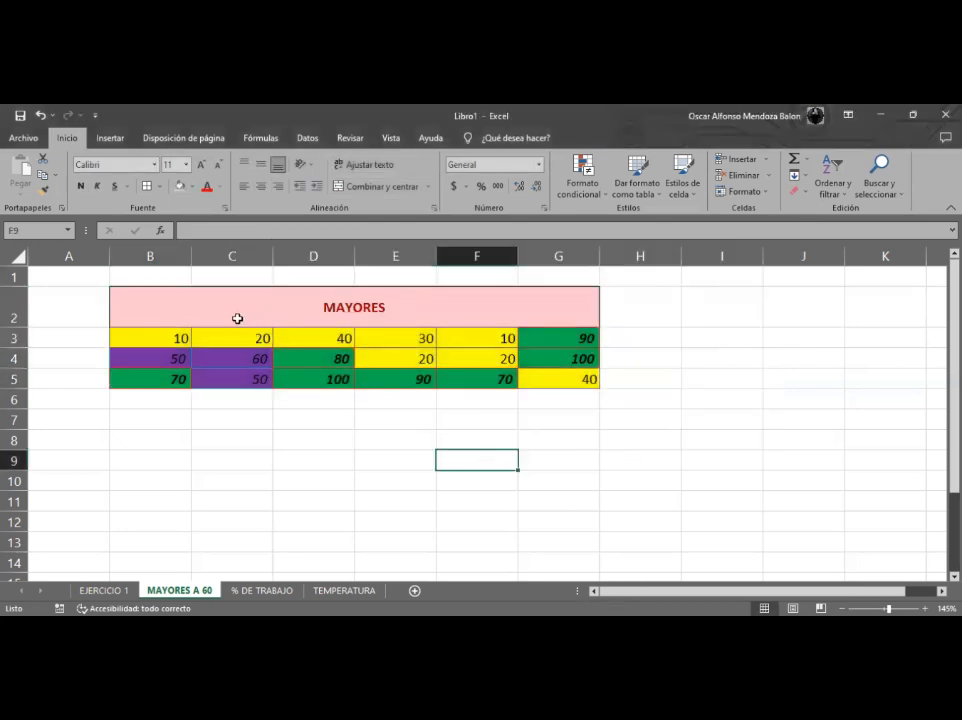
left_click_drag(209, 307, 541, 376)
left_click(419, 442)
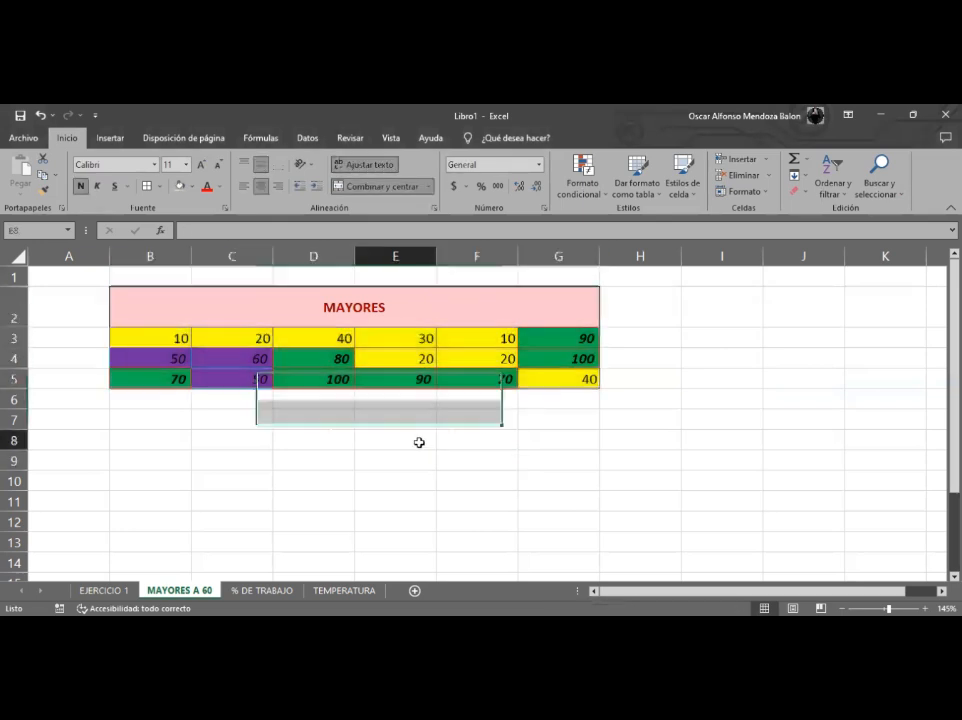
left_click(229, 317)
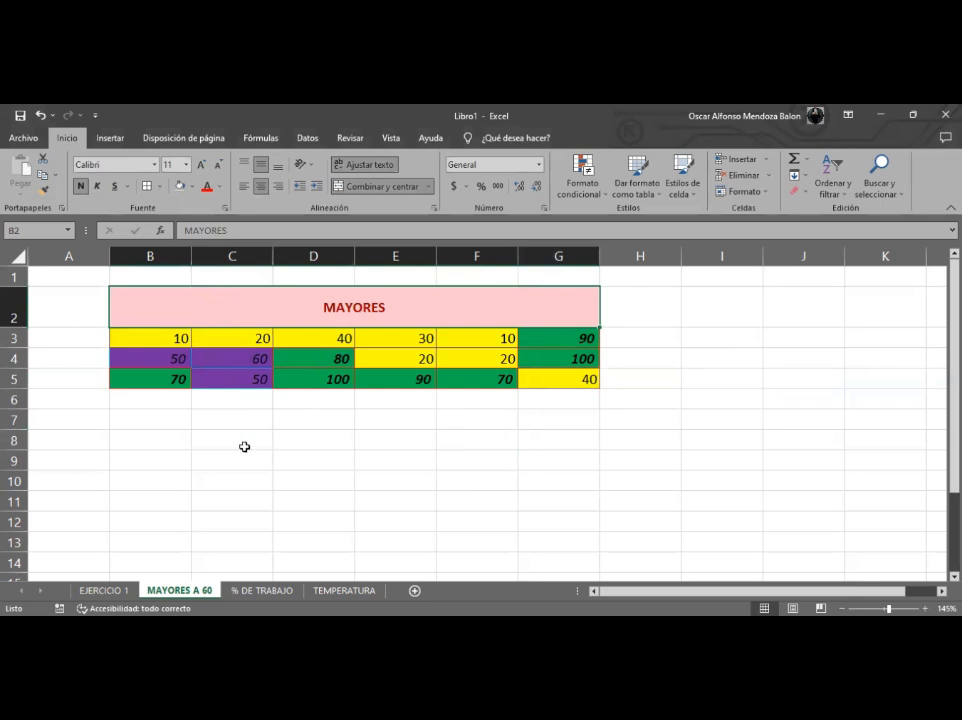
left_click(583, 182)
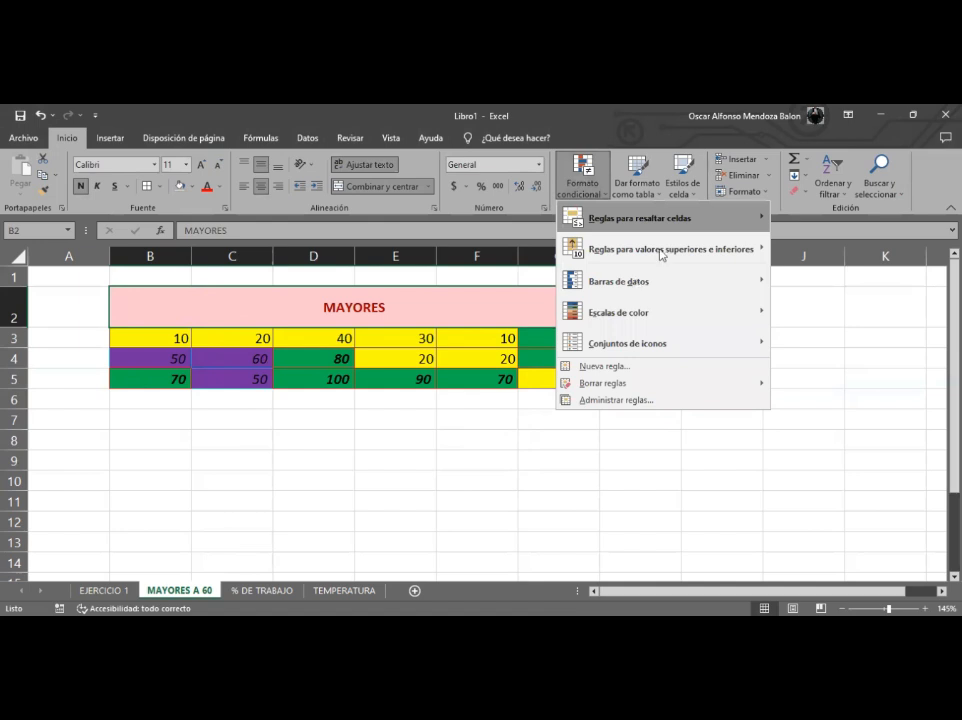
mouse_move(658, 312)
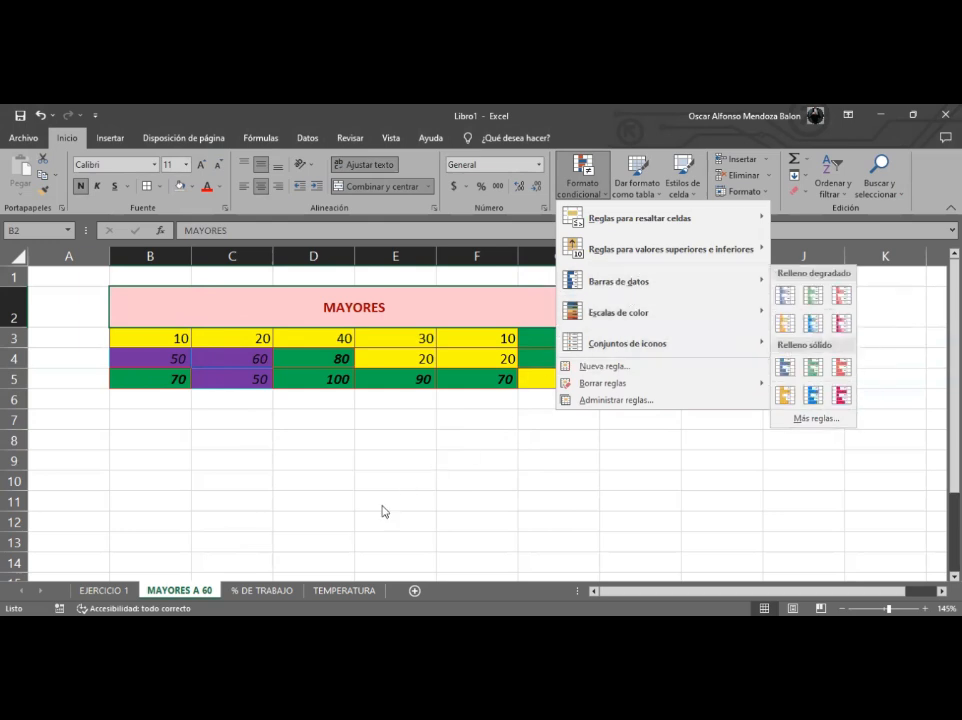
- Switch to the % DE TRABAJO sheet and examine its percentage table
left_click(248, 592)
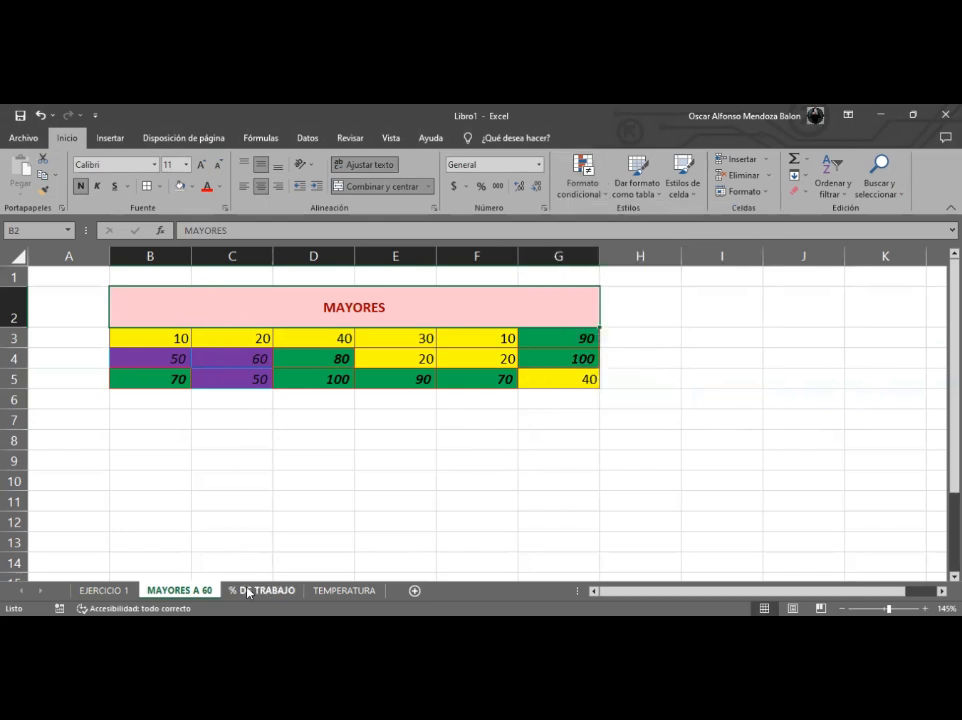
left_click(248, 592)
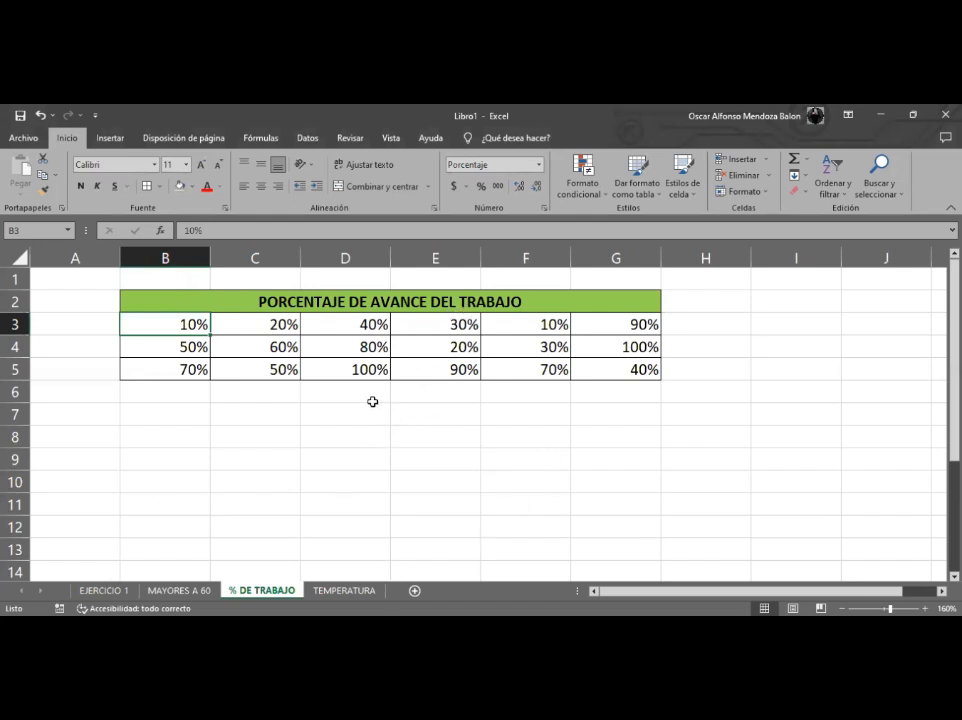
left_click(365, 370)
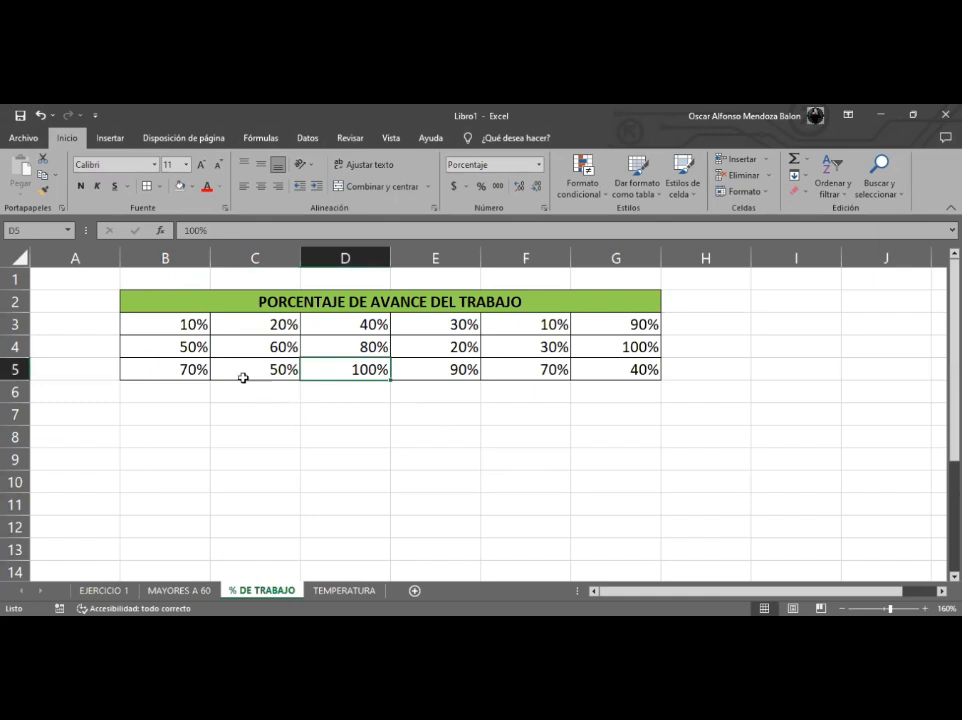
left_click(190, 347)
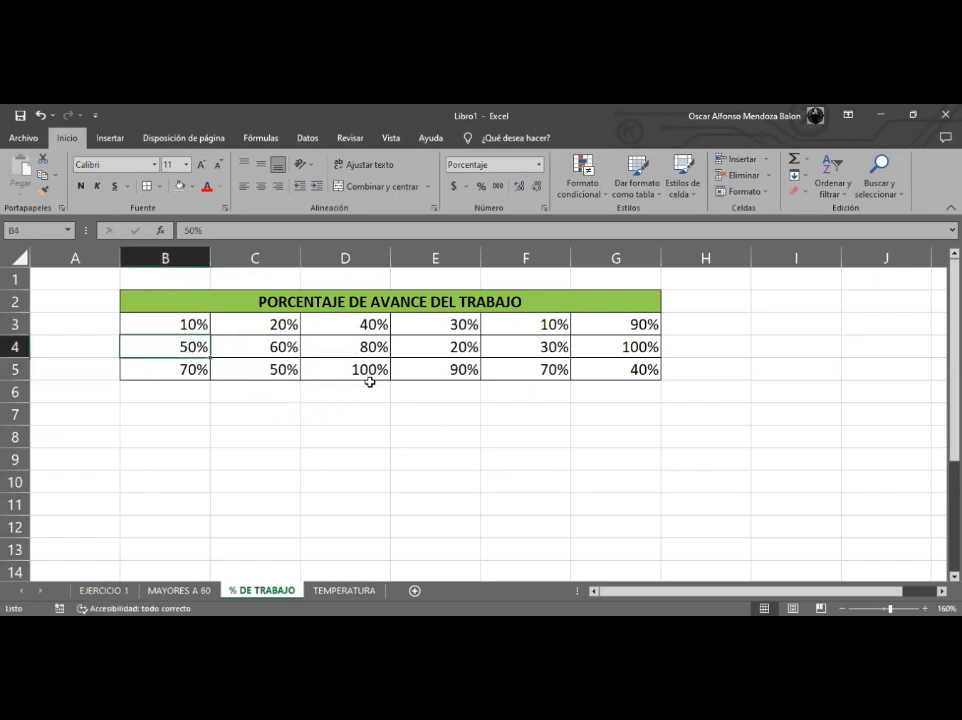
left_click(582, 172)
mouse_move(650, 290)
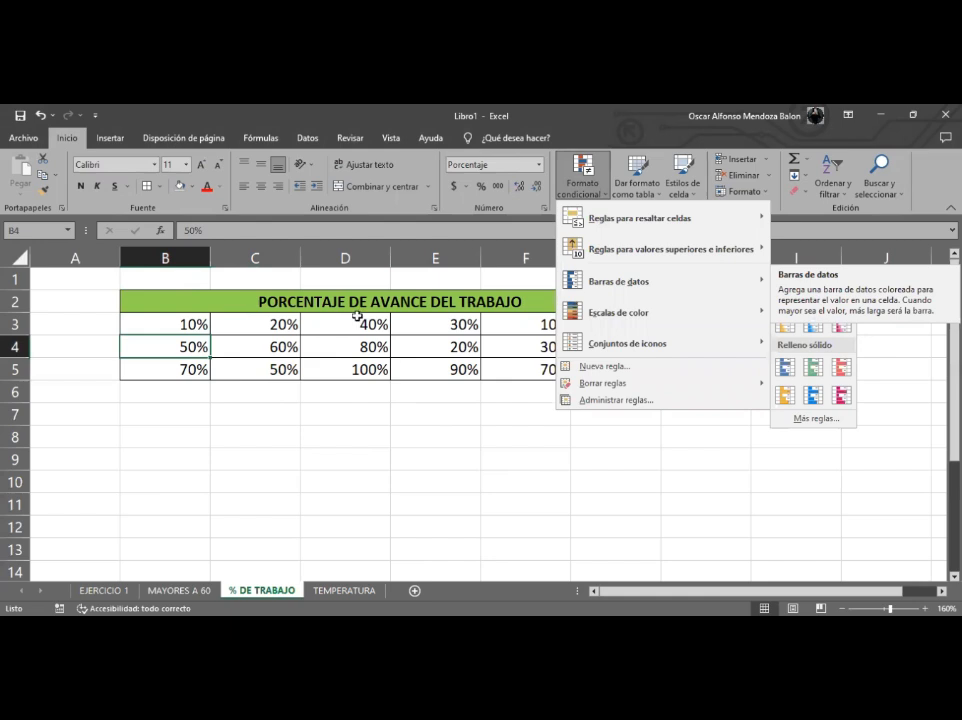
left_click(327, 332)
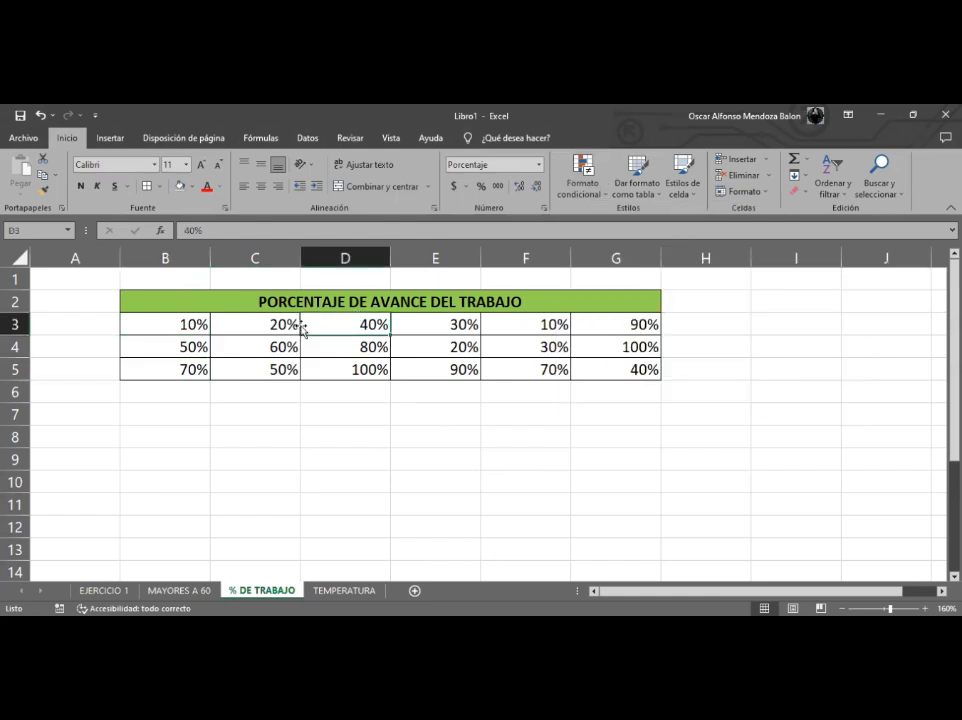
left_click(367, 372)
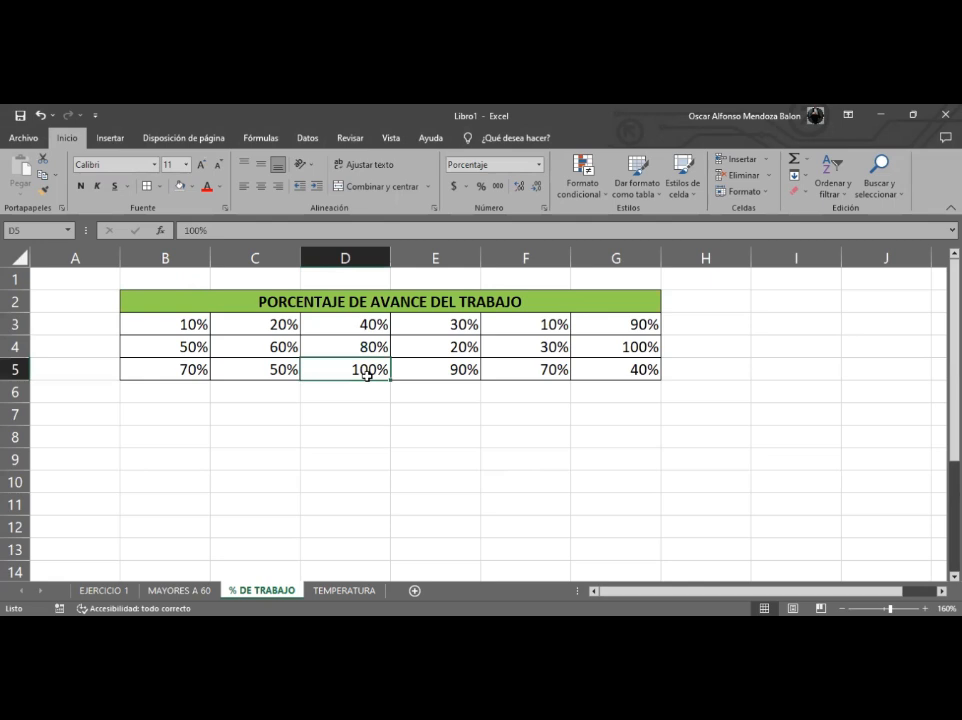
left_click(170, 347)
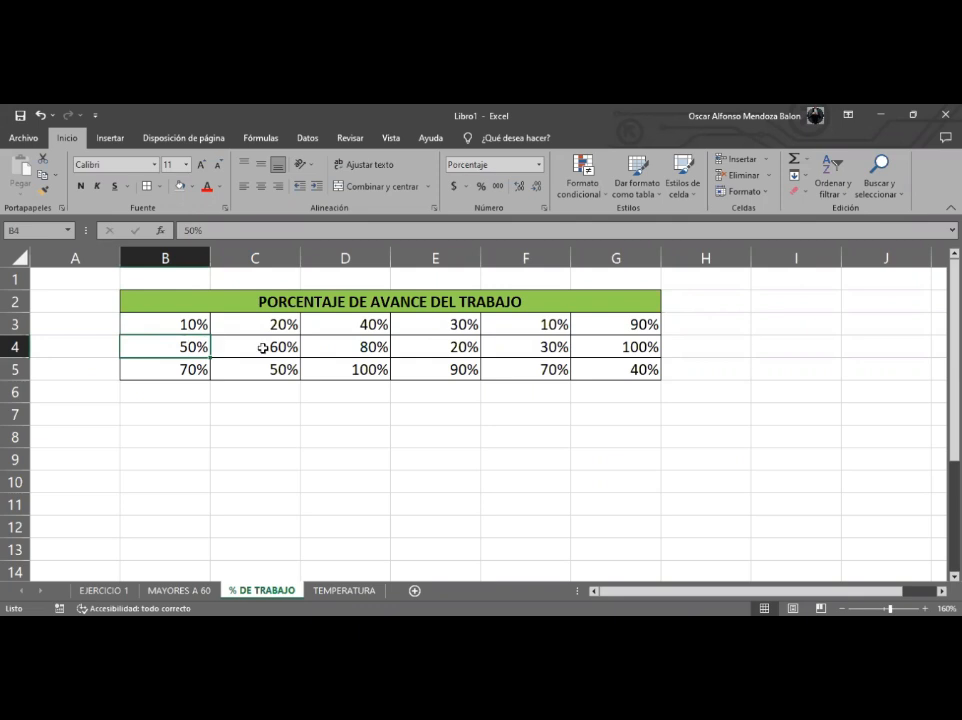
left_click(184, 328)
left_click(333, 371)
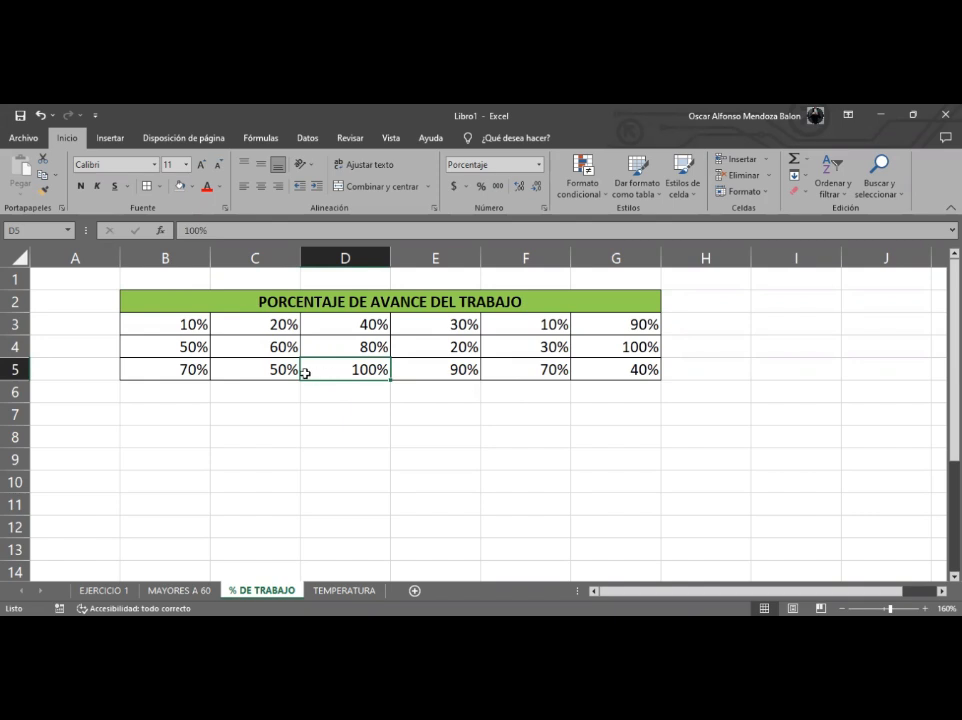
left_click(333, 390)
left_click_drag(333, 390, 389, 389)
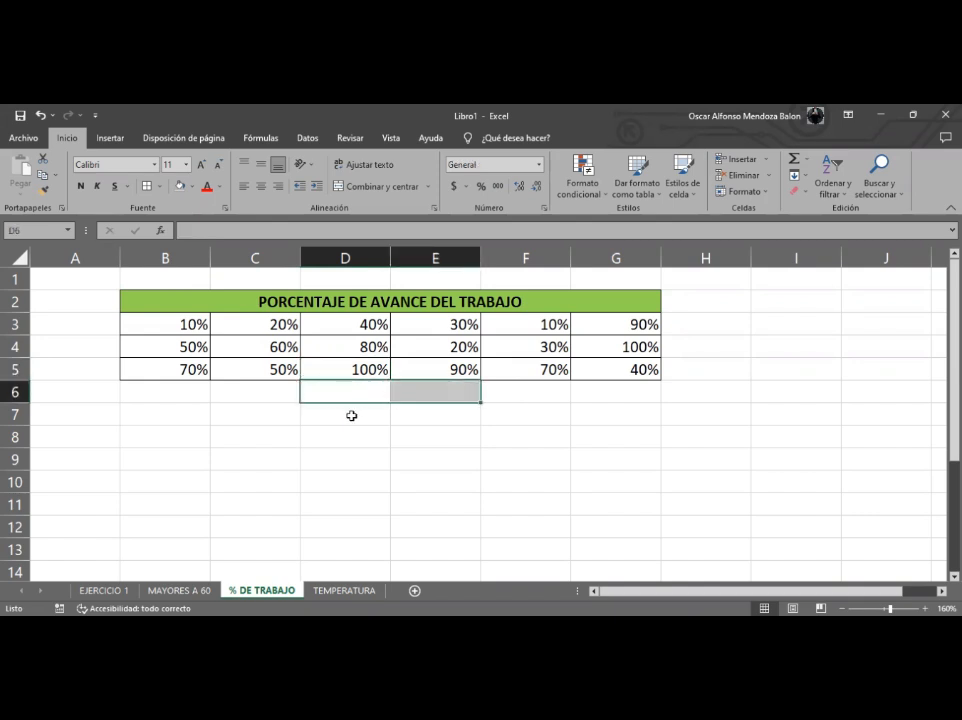
left_click(350, 415)
left_click(354, 372)
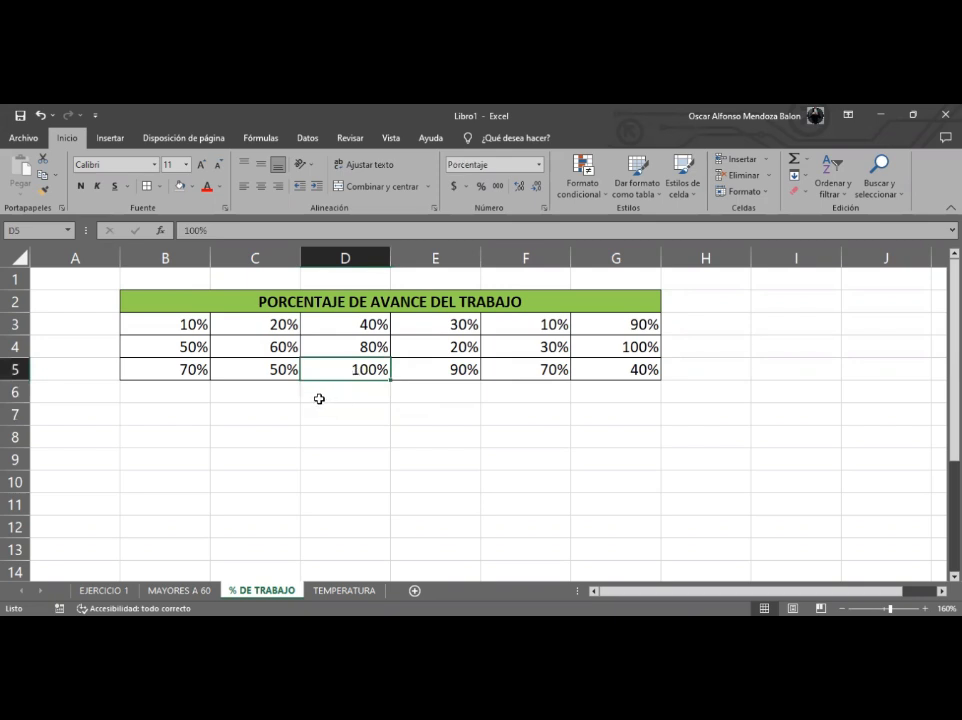
left_click(196, 346)
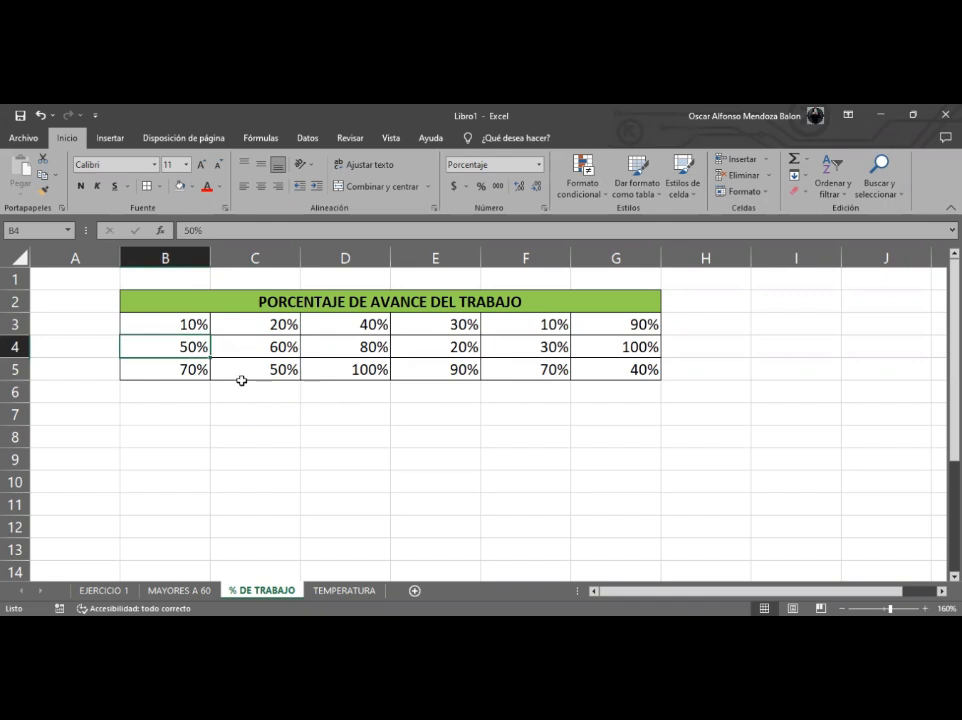
left_click(201, 328)
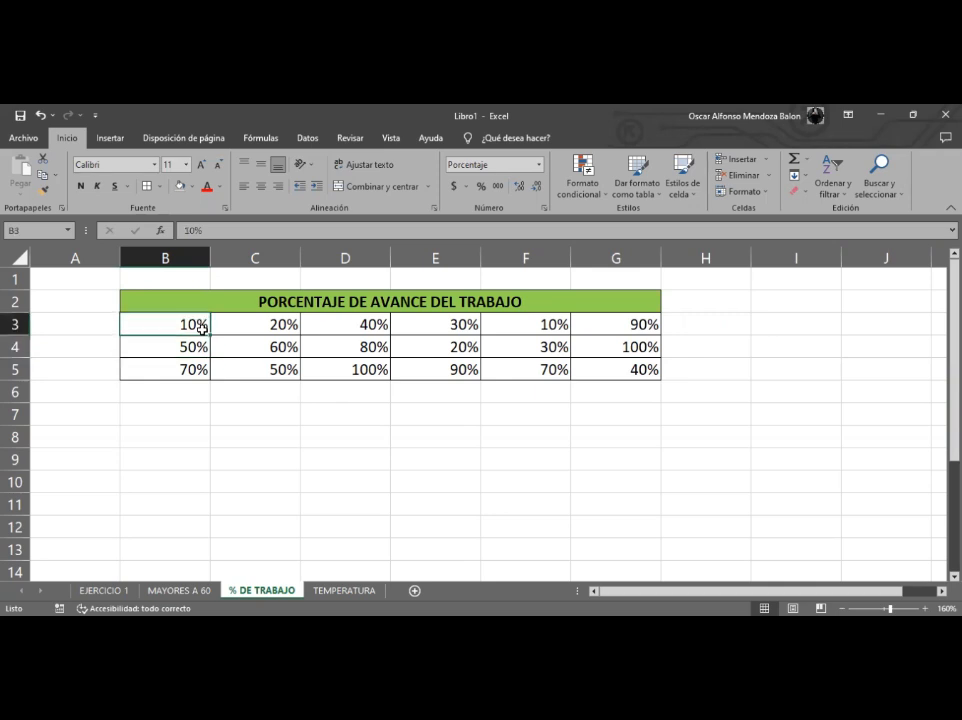
left_click(344, 373)
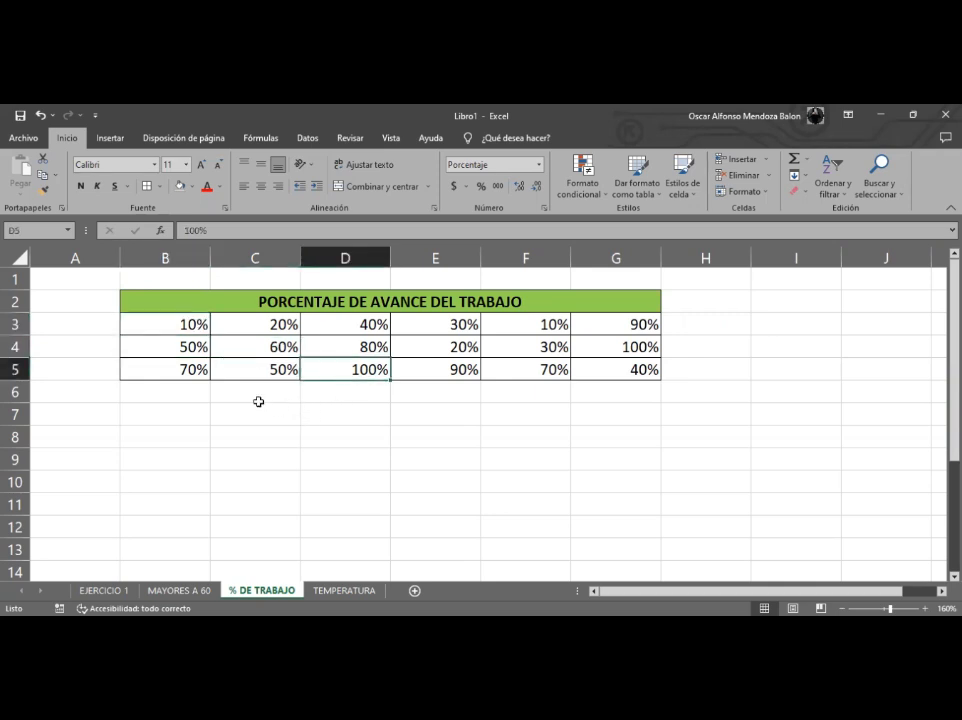
- Apply blue gradient data bars to the percentages in B3:G5
left_click(189, 326)
left_click_drag(189, 326, 594, 368)
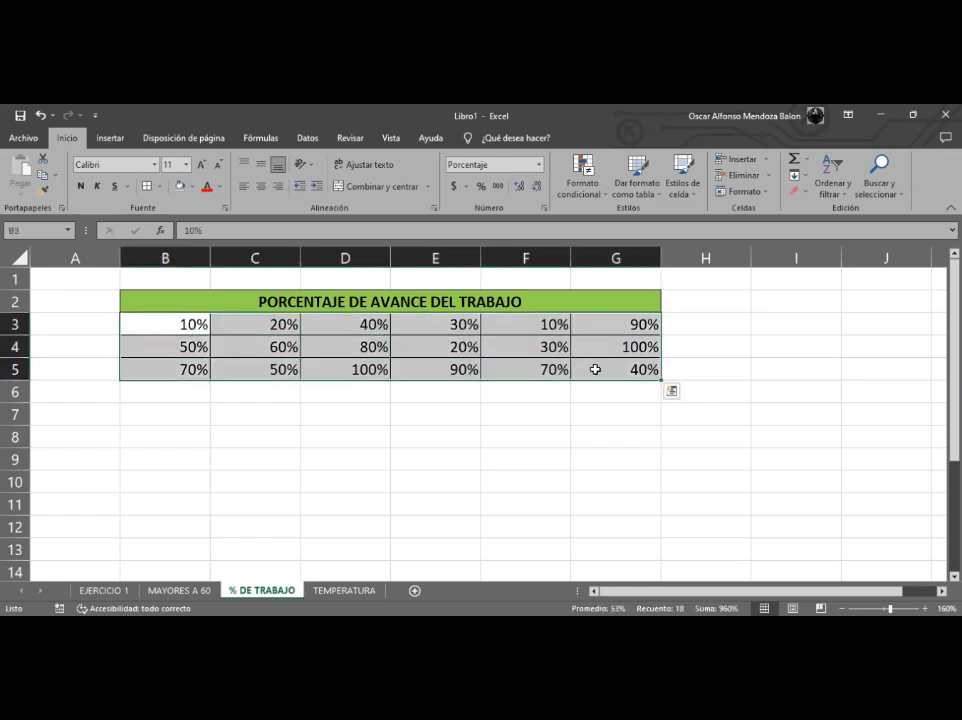
left_click(584, 184)
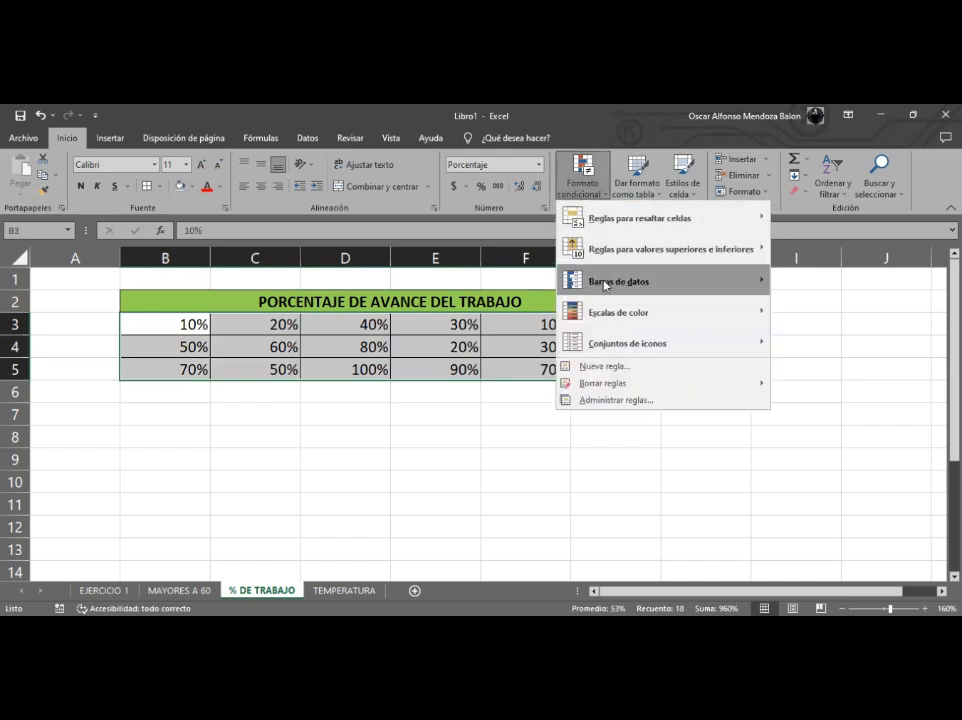
mouse_move(604, 285)
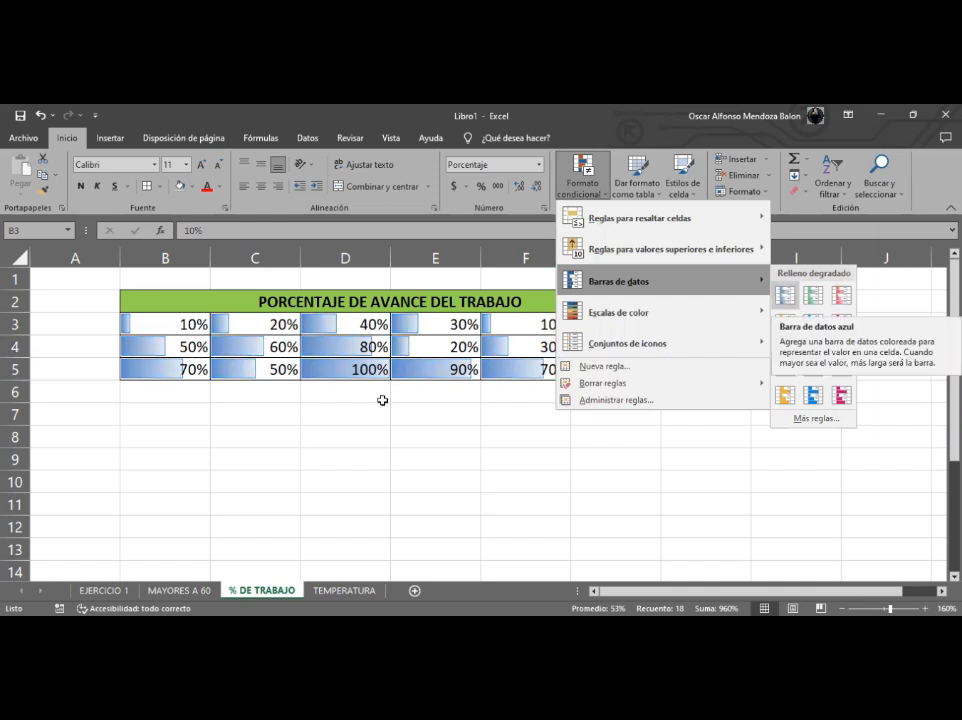
left_click(368, 374)
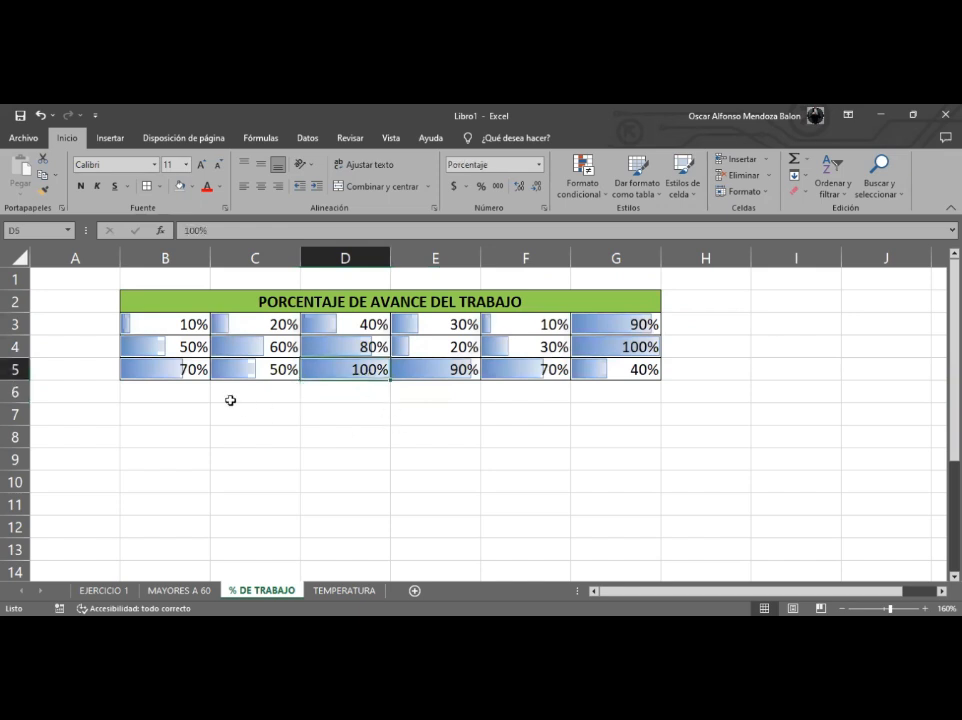
- Apply purple gradient data bars to the percentages in B3:G5
left_click(189, 368)
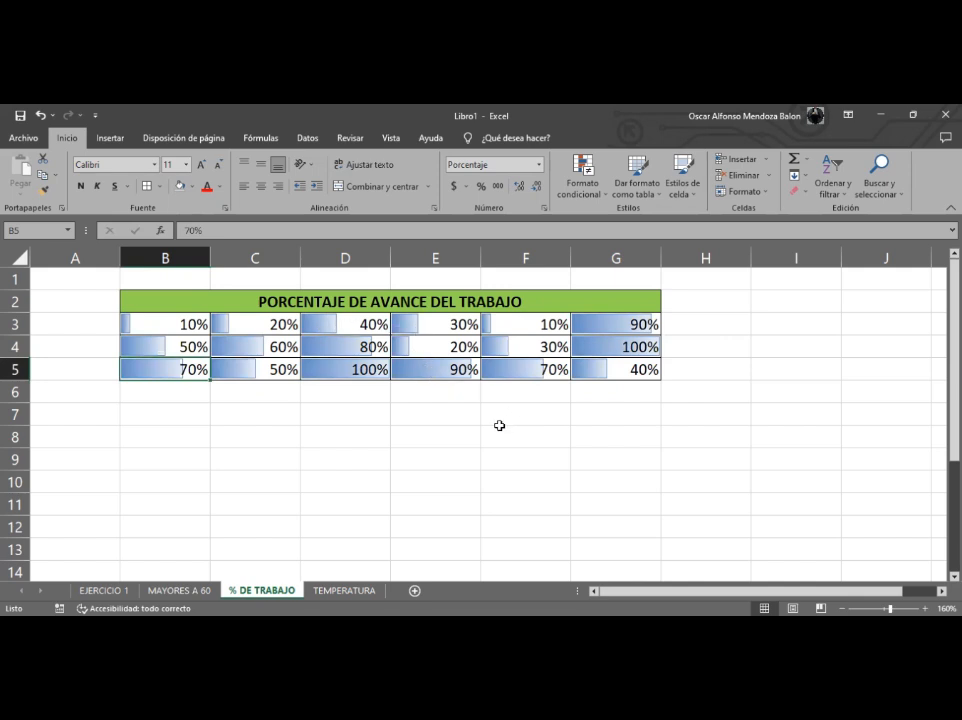
left_click_drag(183, 324, 610, 382)
left_click(584, 185)
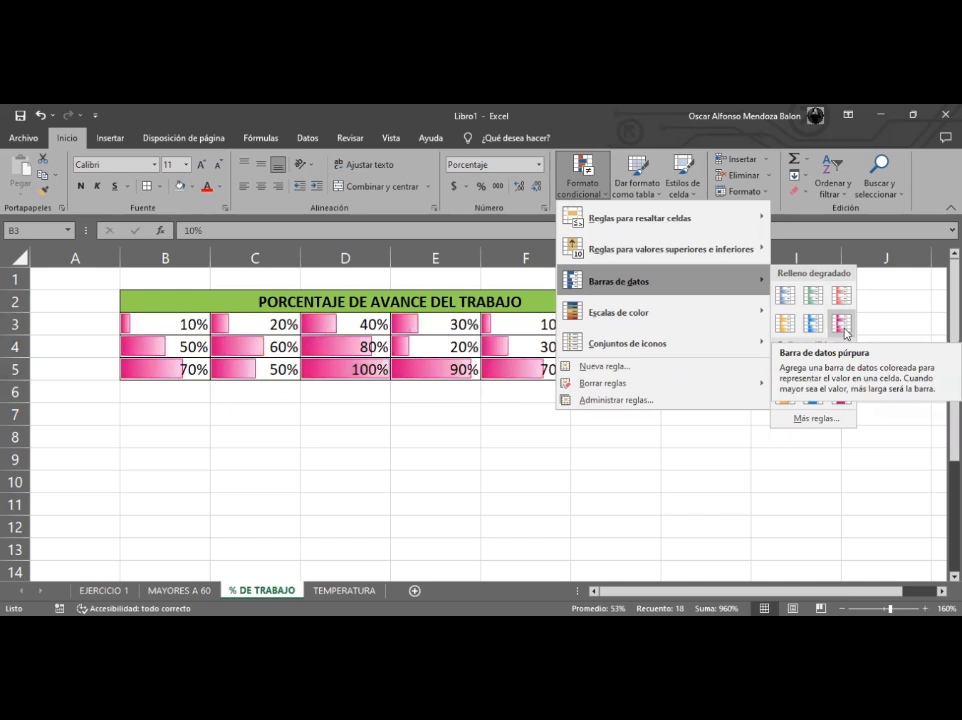
left_click(845, 326)
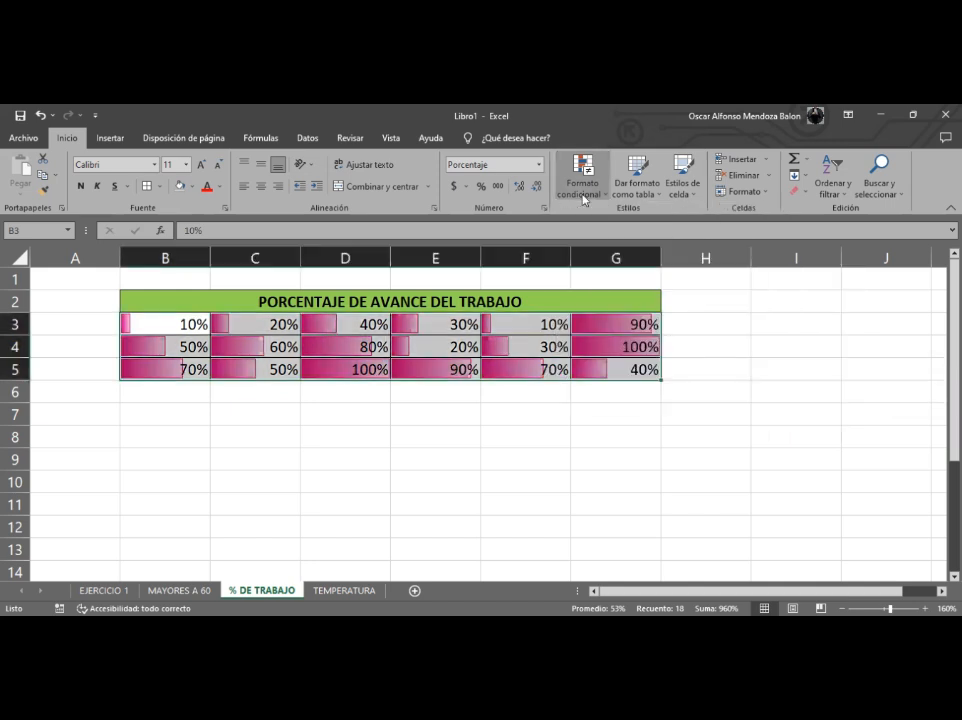
- Open the conditional formatting rules manager to inspect the data bar rule, then close it
left_click(583, 178)
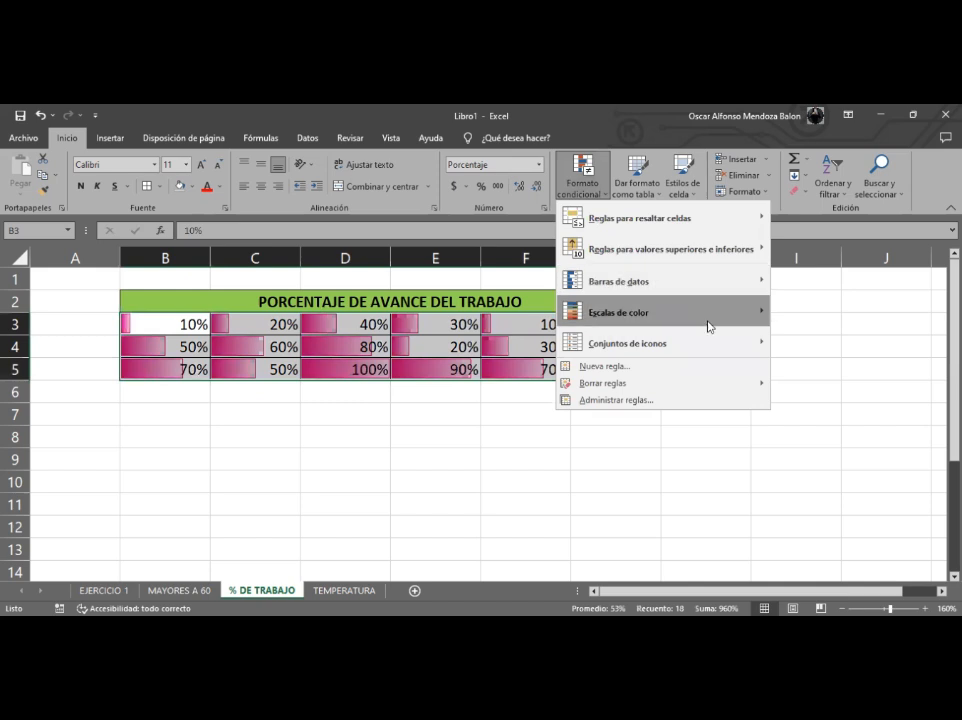
left_click(683, 408)
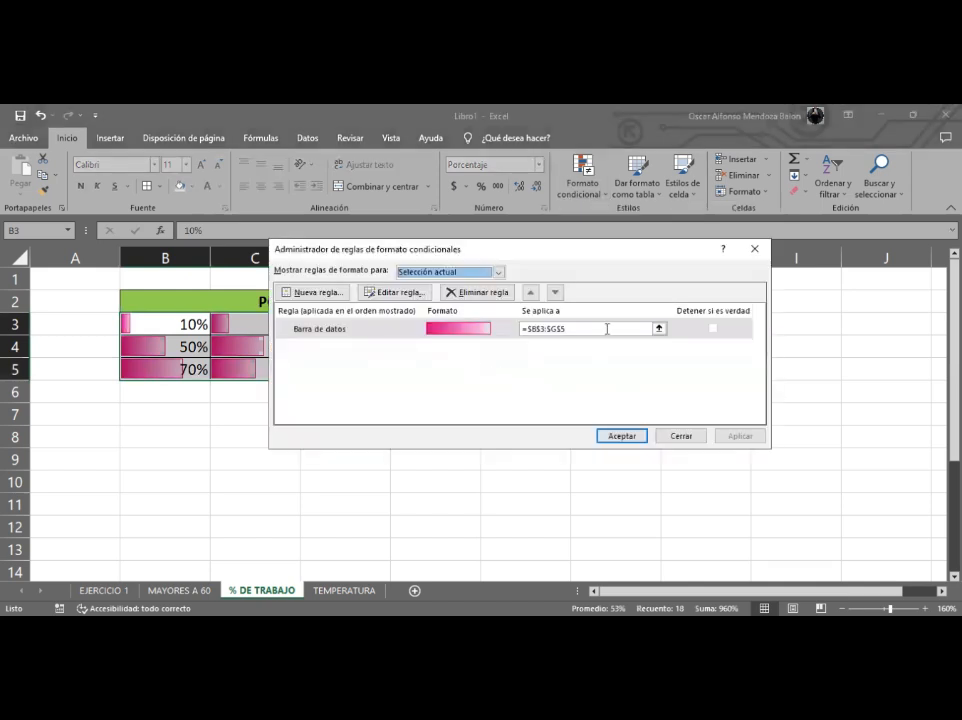
left_click(754, 249)
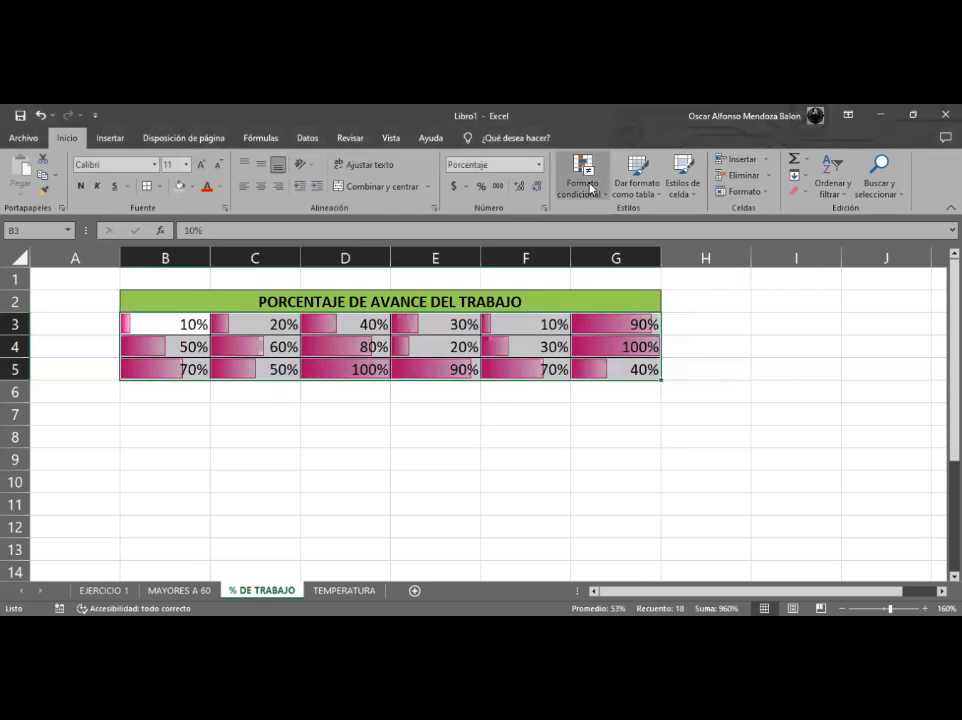
- Edit the data bar rule so the bar fill colour is green
left_click(582, 180)
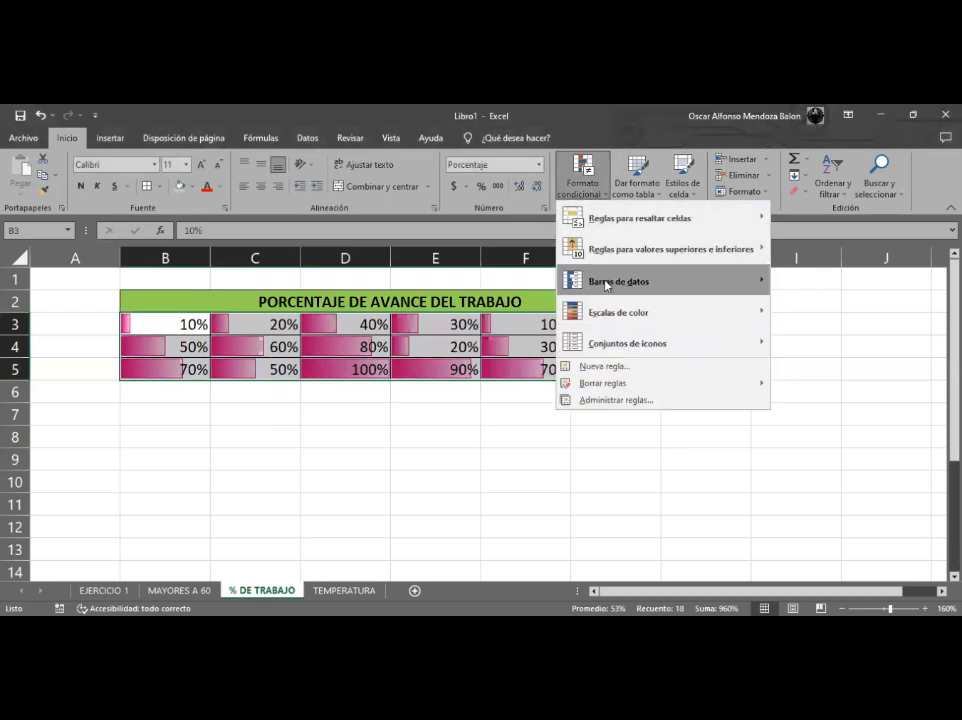
left_click(616, 400)
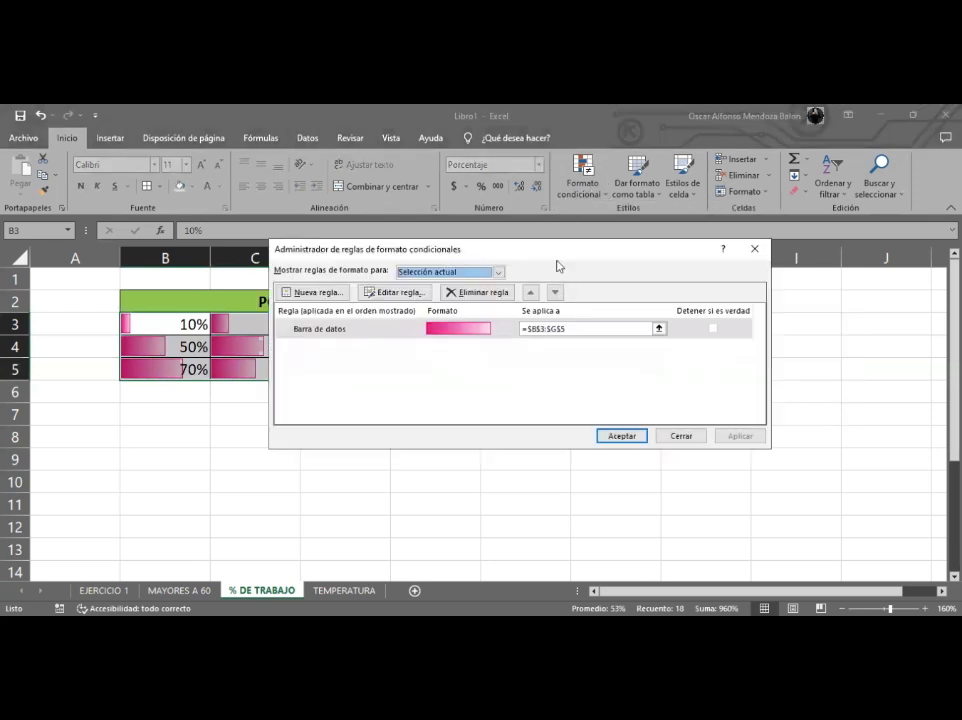
left_click(417, 338)
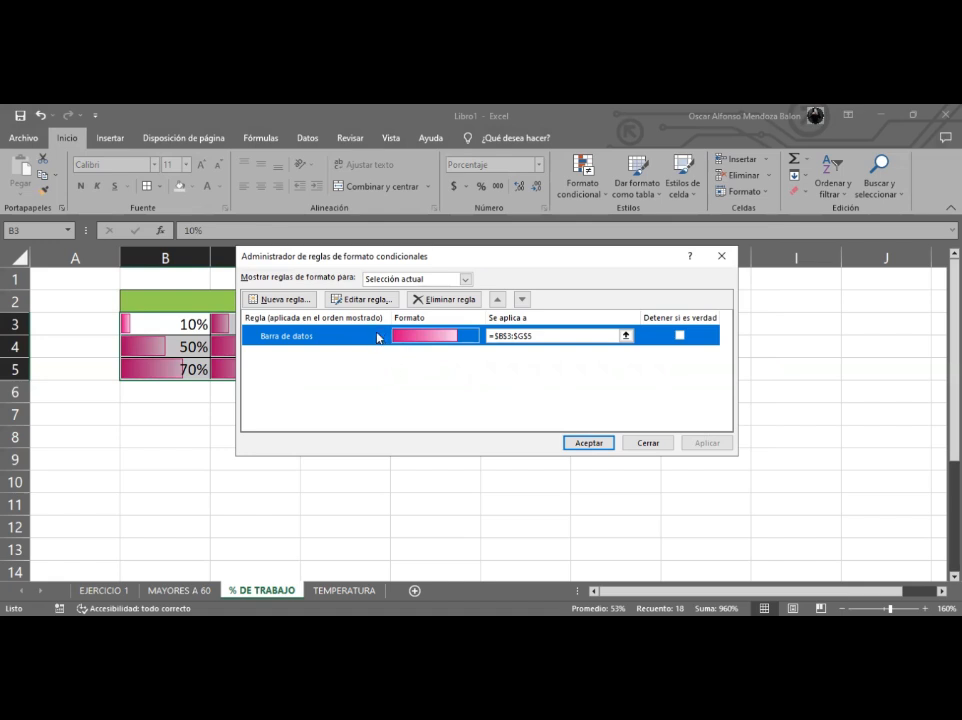
left_click(358, 305)
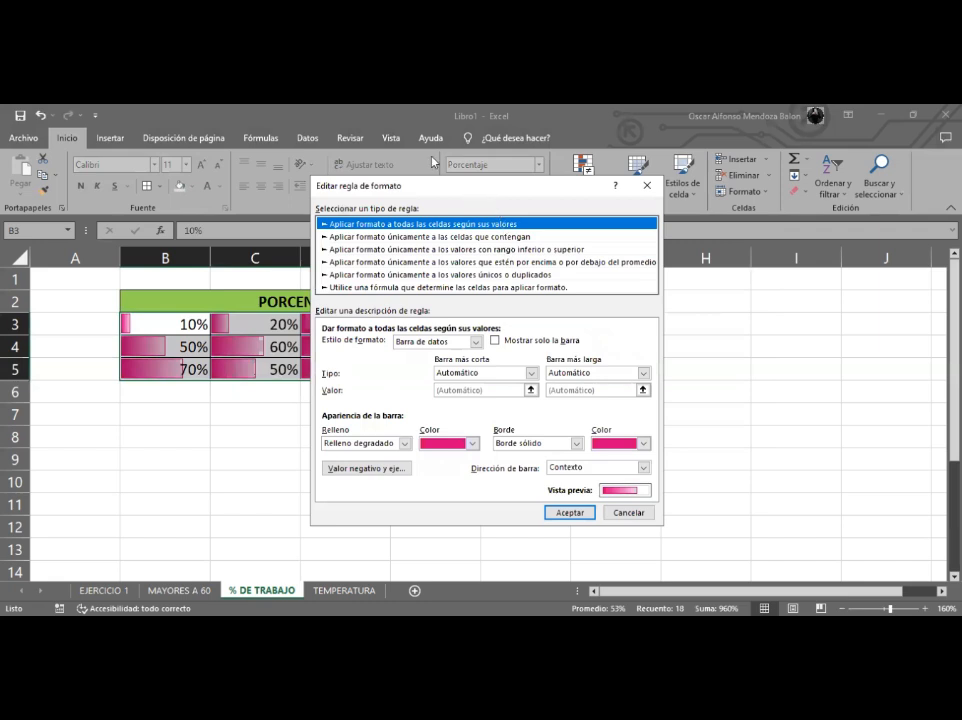
left_click_drag(433, 162, 434, 161)
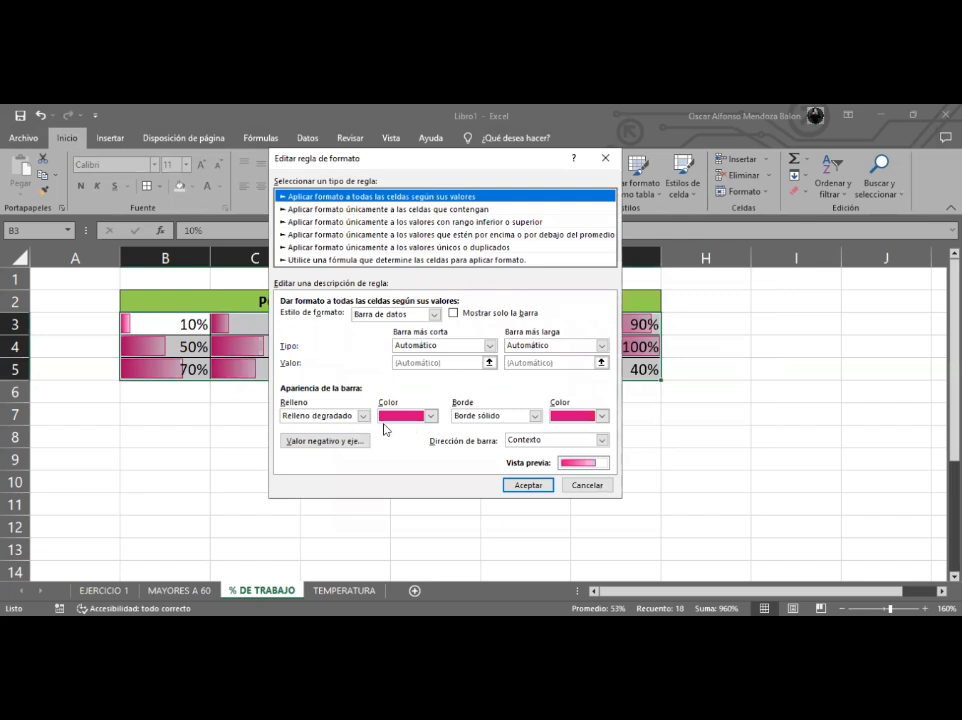
left_click(432, 416)
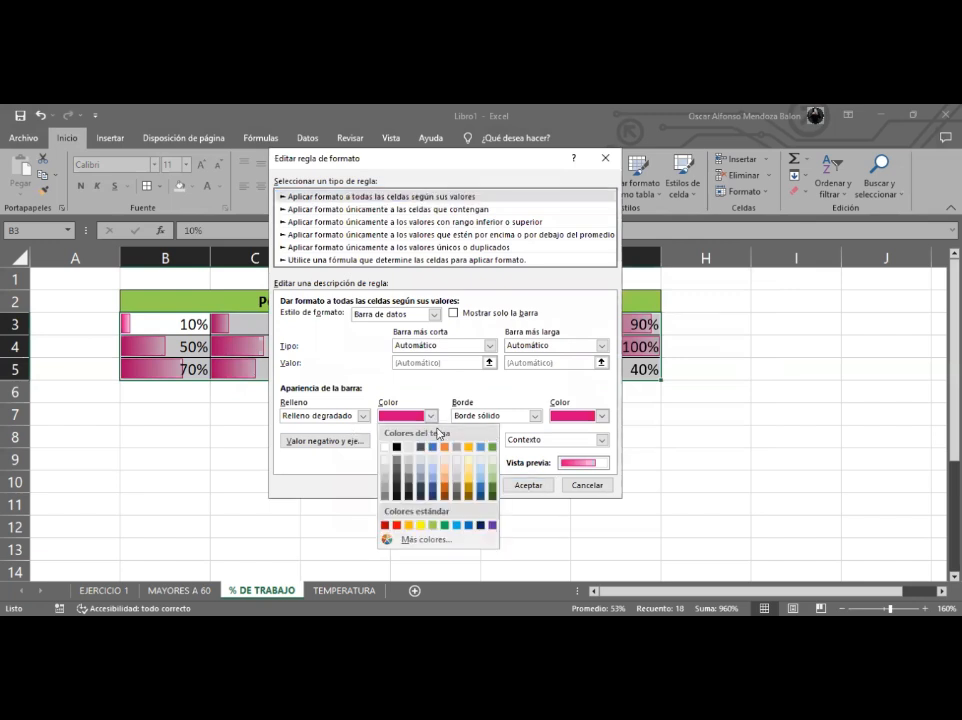
left_click(444, 525)
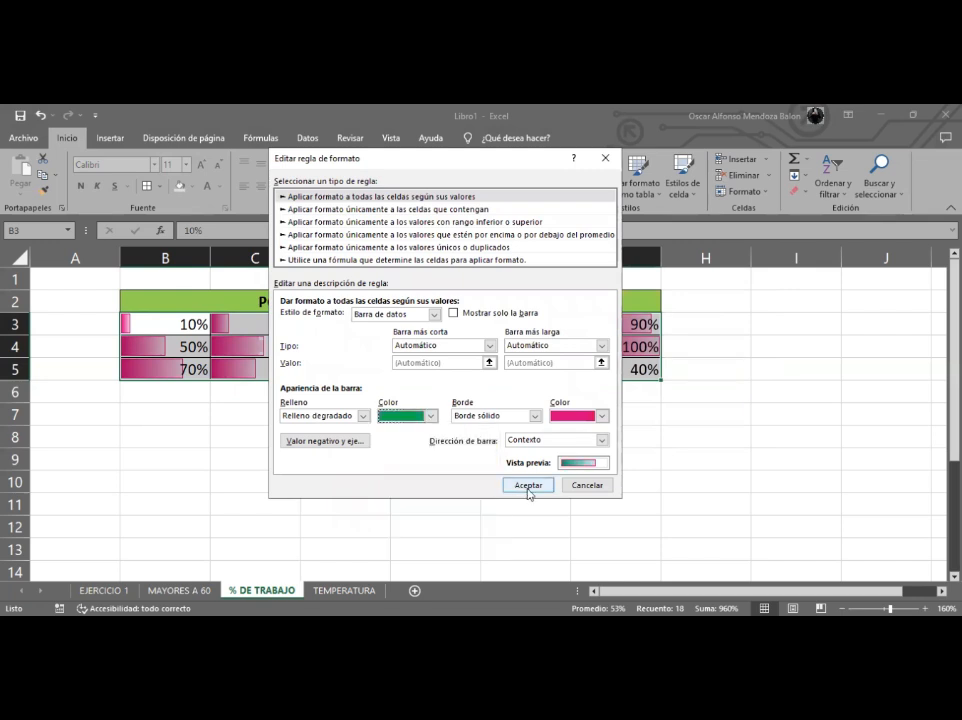
left_click(528, 486)
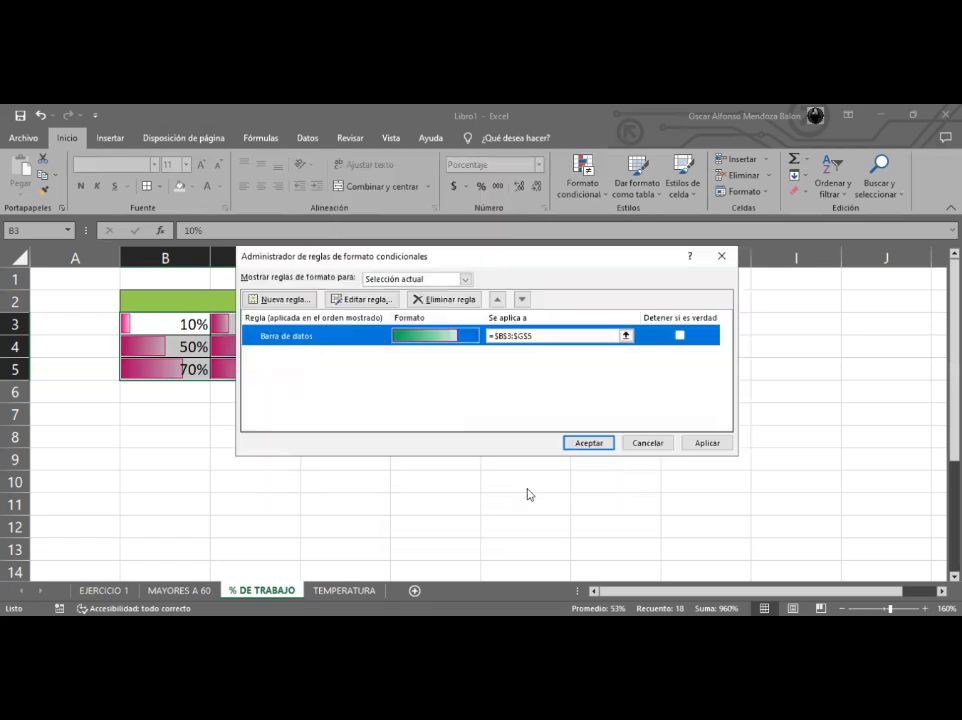
left_click(588, 443)
left_click(451, 456)
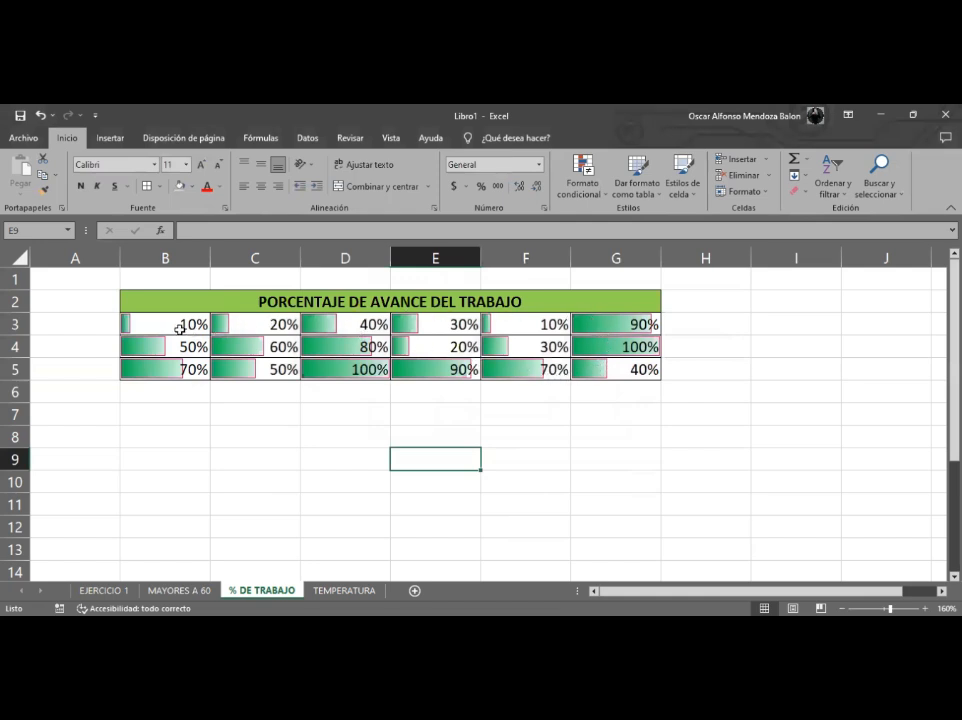
left_click_drag(182, 326, 350, 325)
left_click_drag(426, 337, 592, 371)
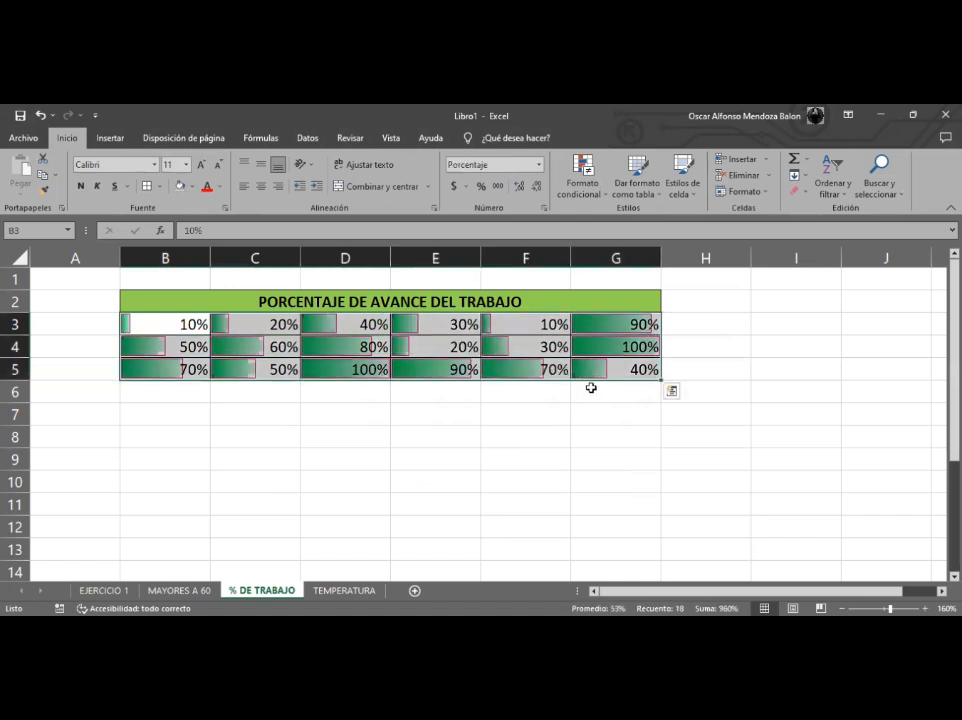
left_click(266, 420)
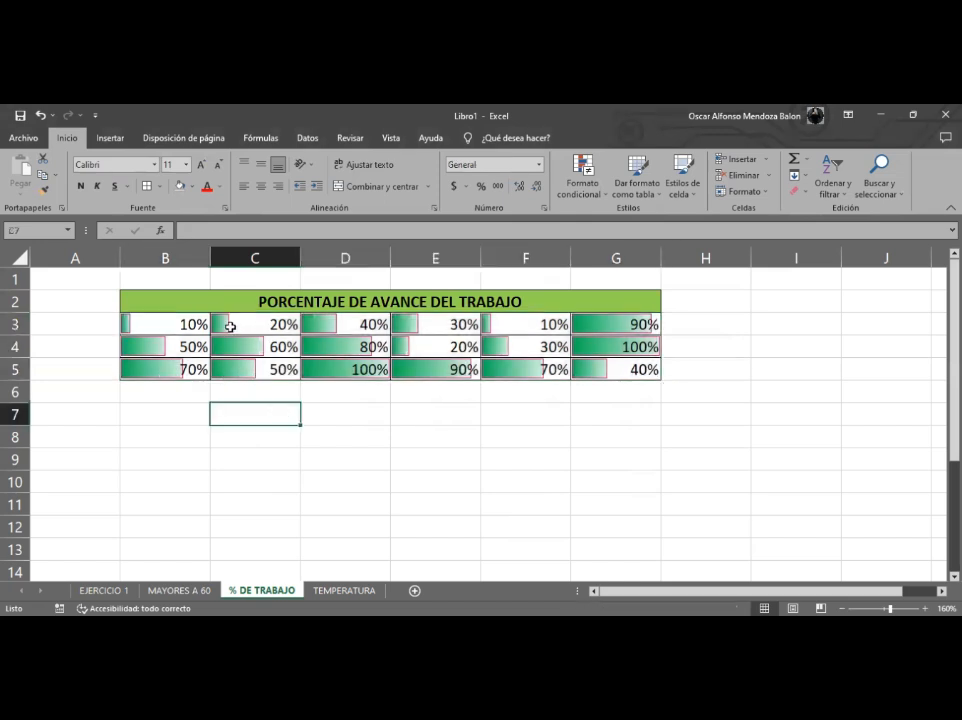
- Edit the data bar rule on B3:G5 again and set the bar border colour to red
left_click_drag(168, 324, 598, 370)
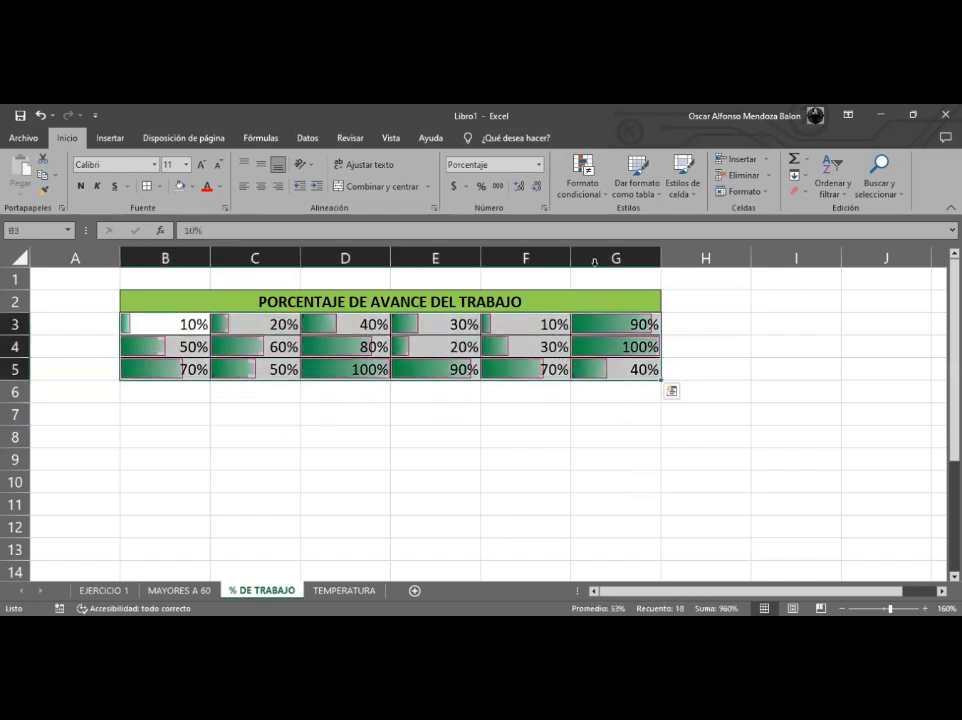
left_click(598, 190)
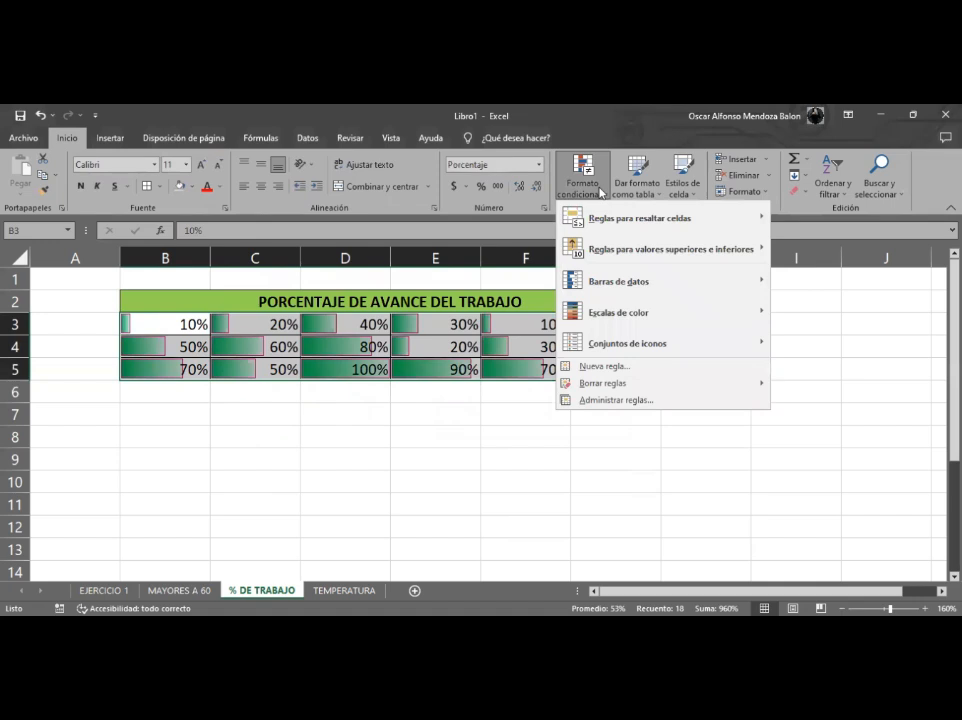
left_click(595, 400)
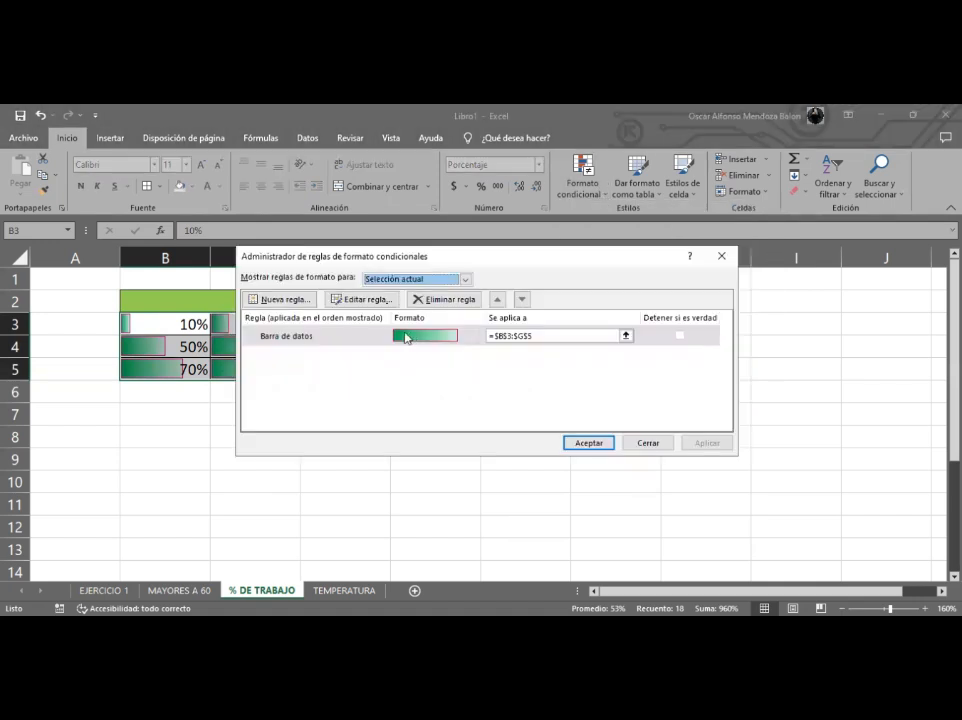
left_click(383, 340)
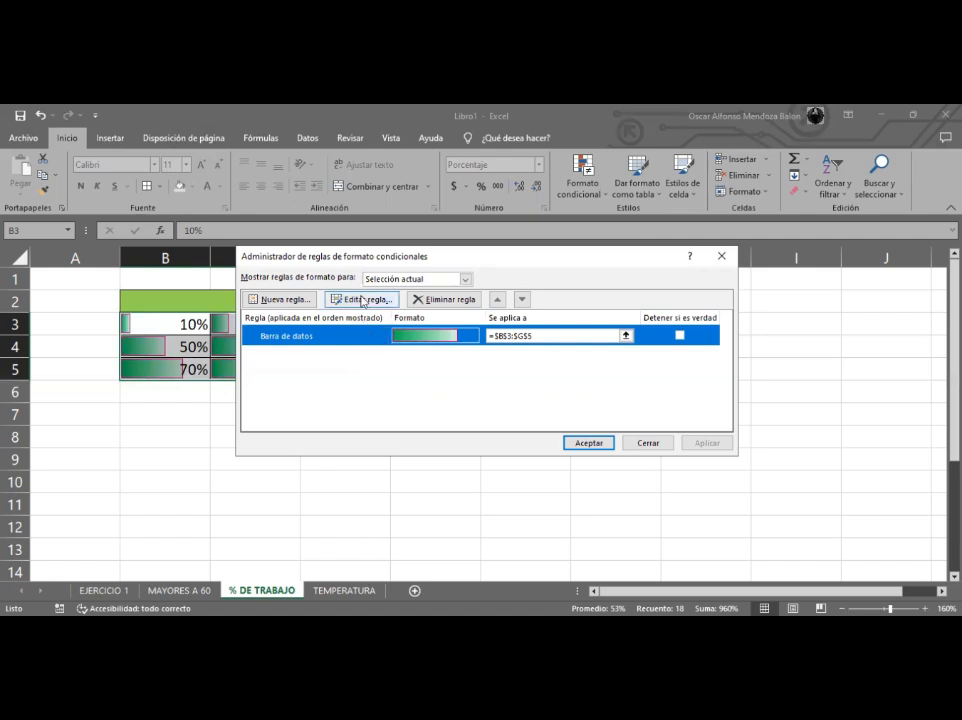
left_click(362, 300)
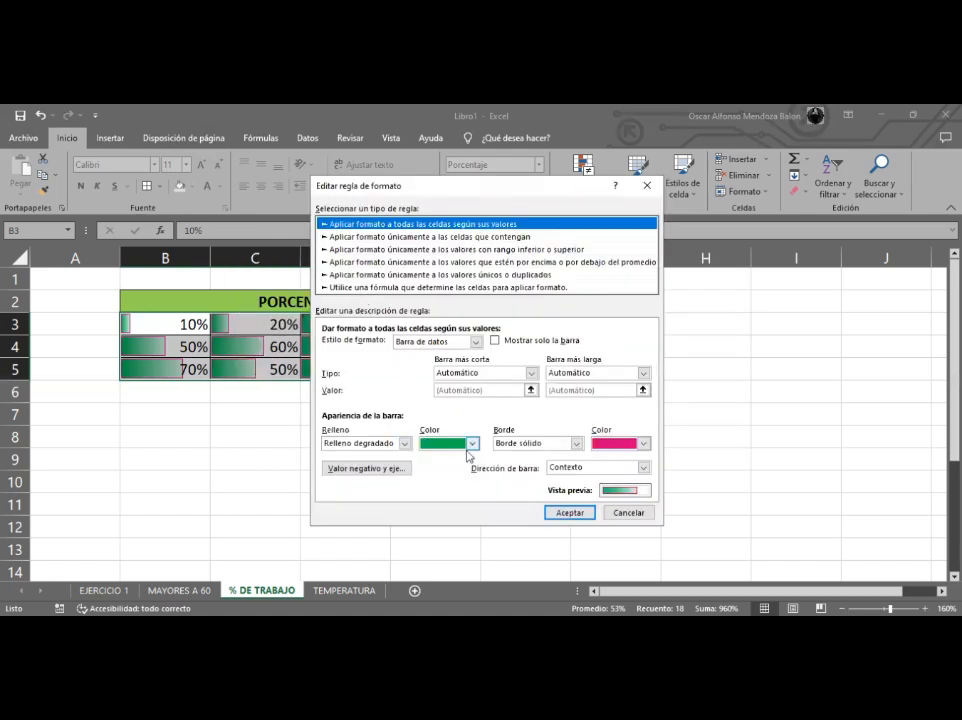
left_click(470, 444)
left_click(469, 446)
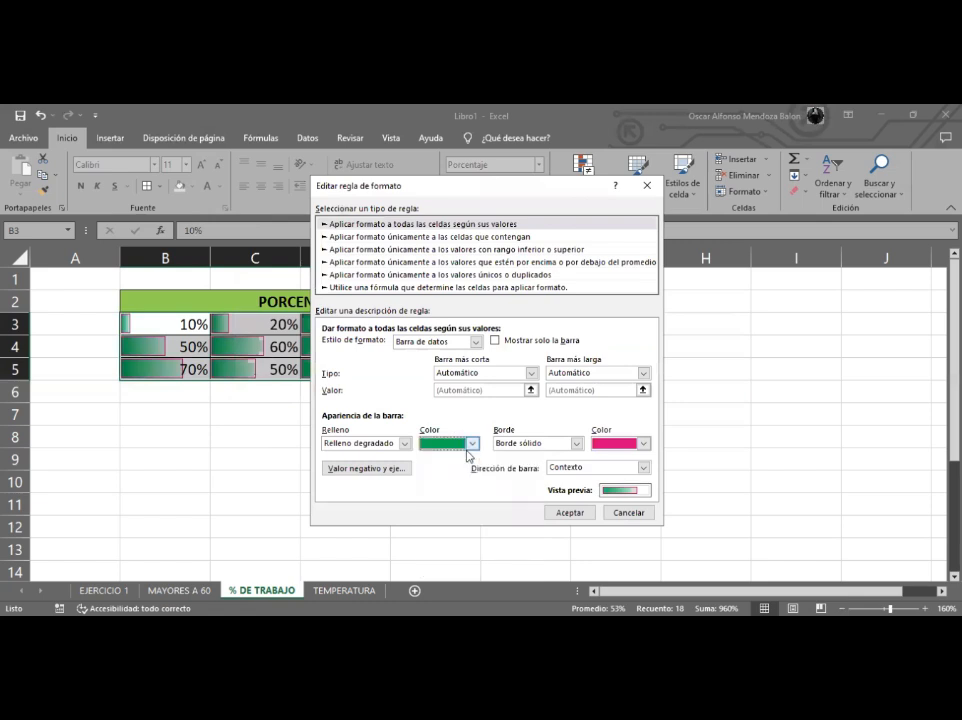
left_click(644, 445)
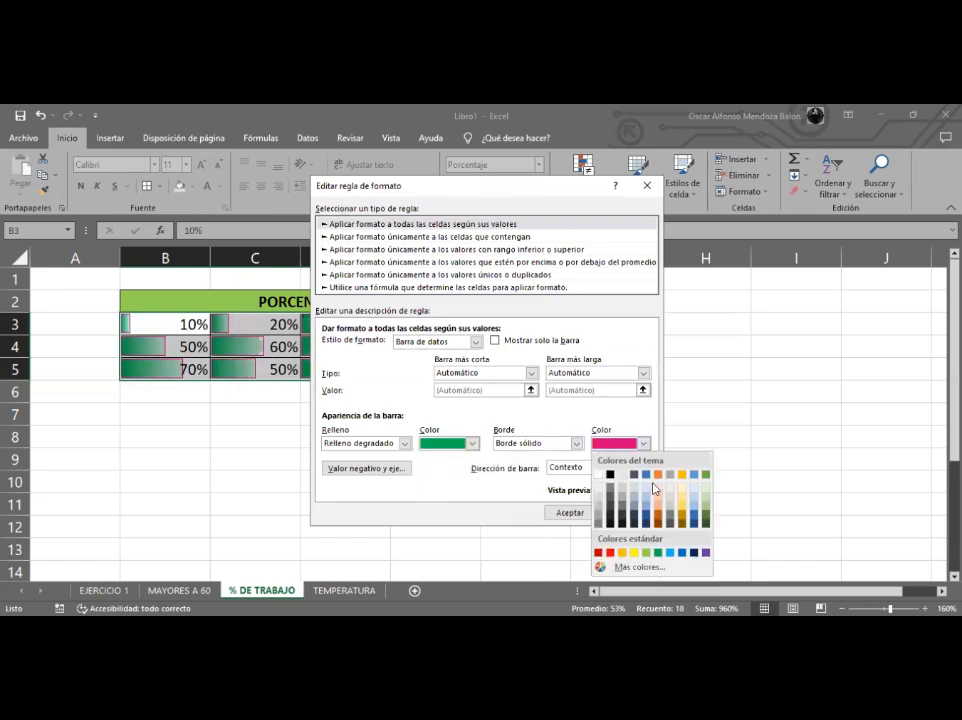
left_click(659, 553)
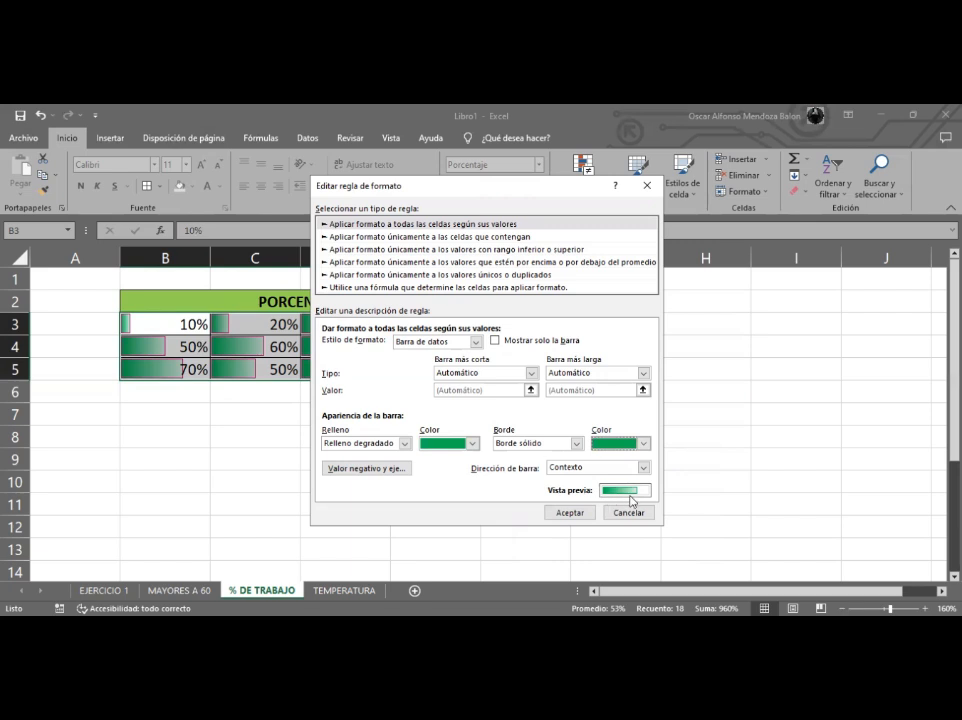
left_click(644, 444)
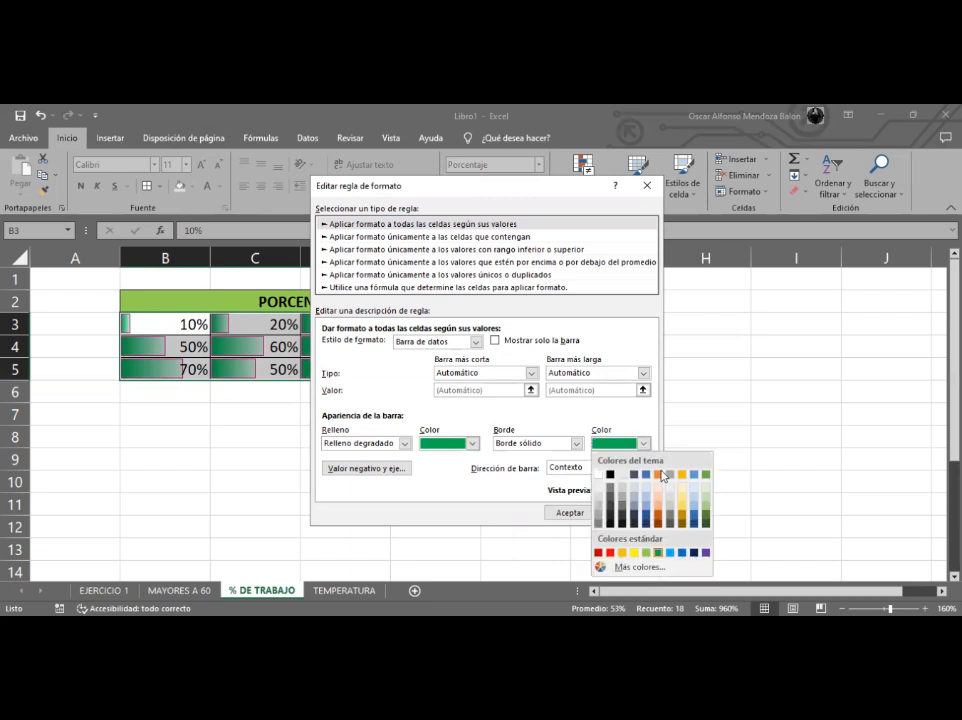
left_click(659, 479)
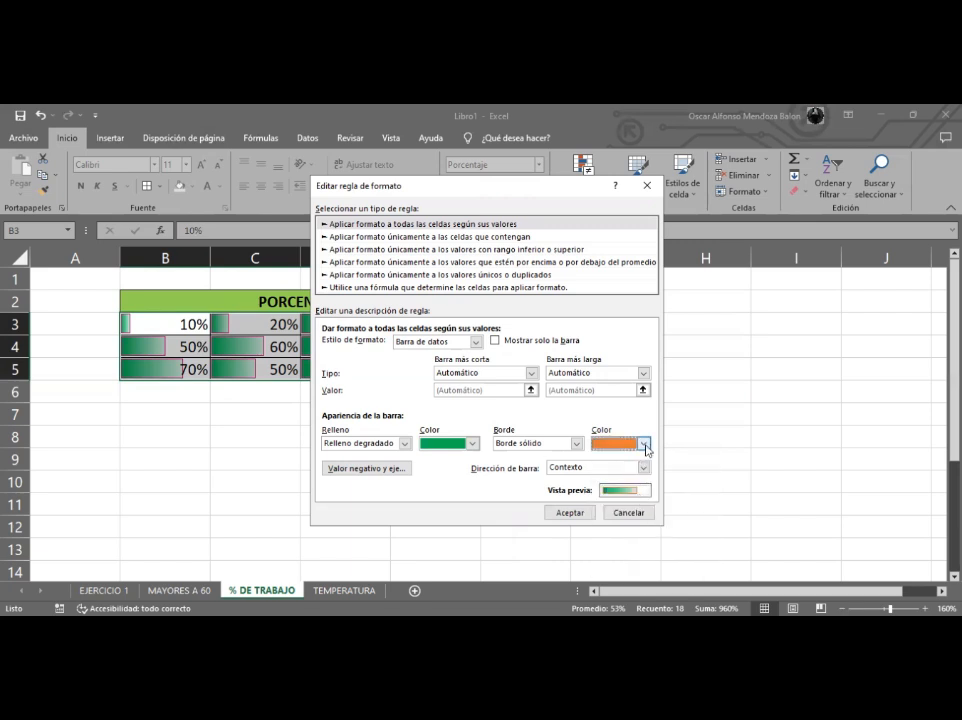
left_click(644, 444)
left_click(704, 552)
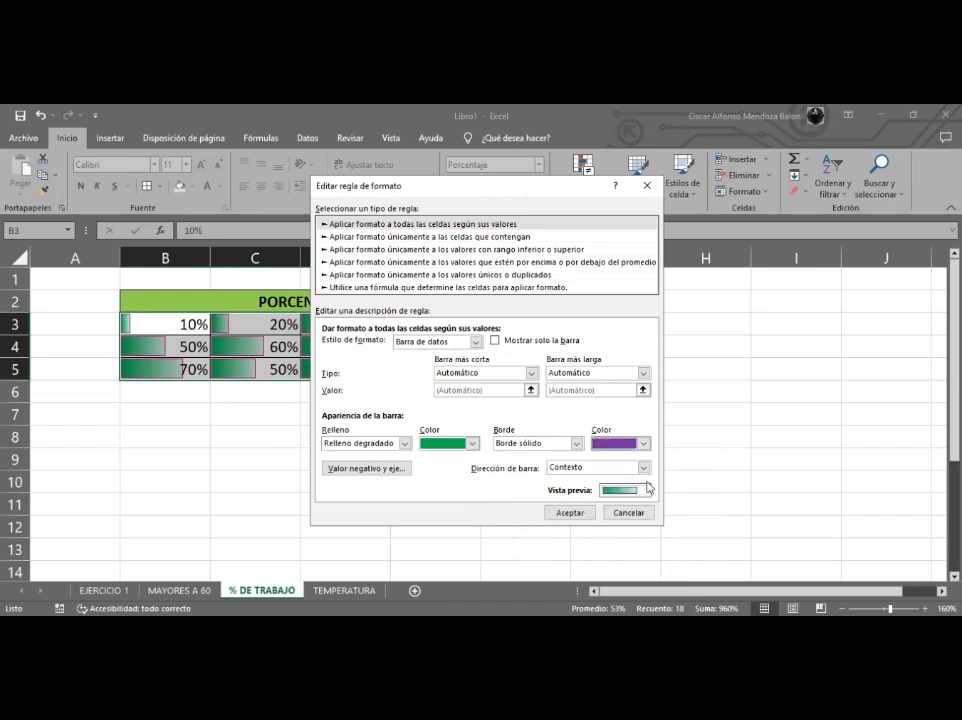
left_click(644, 443)
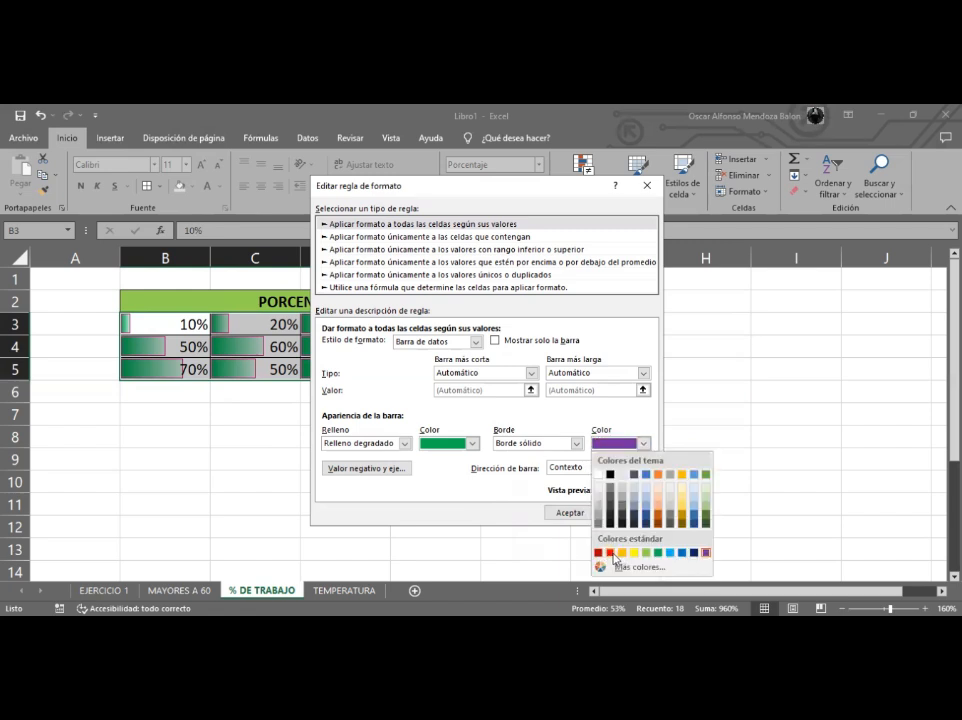
left_click(610, 553)
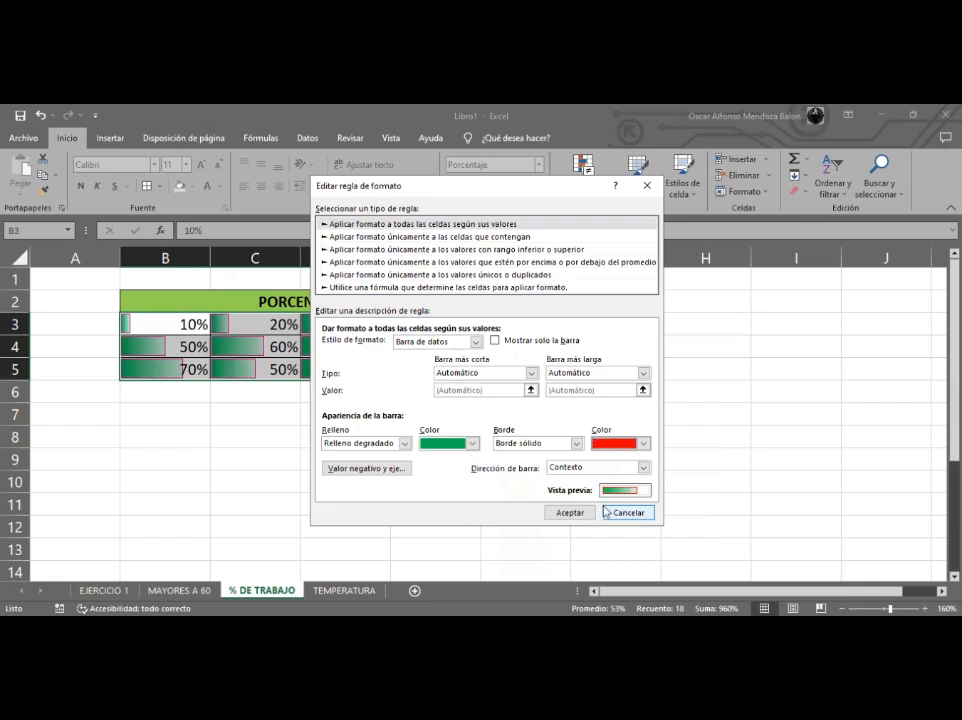
- Set the bar fill colour to orange and apply the edited data bar rule
left_click(473, 443)
left_click(487, 476)
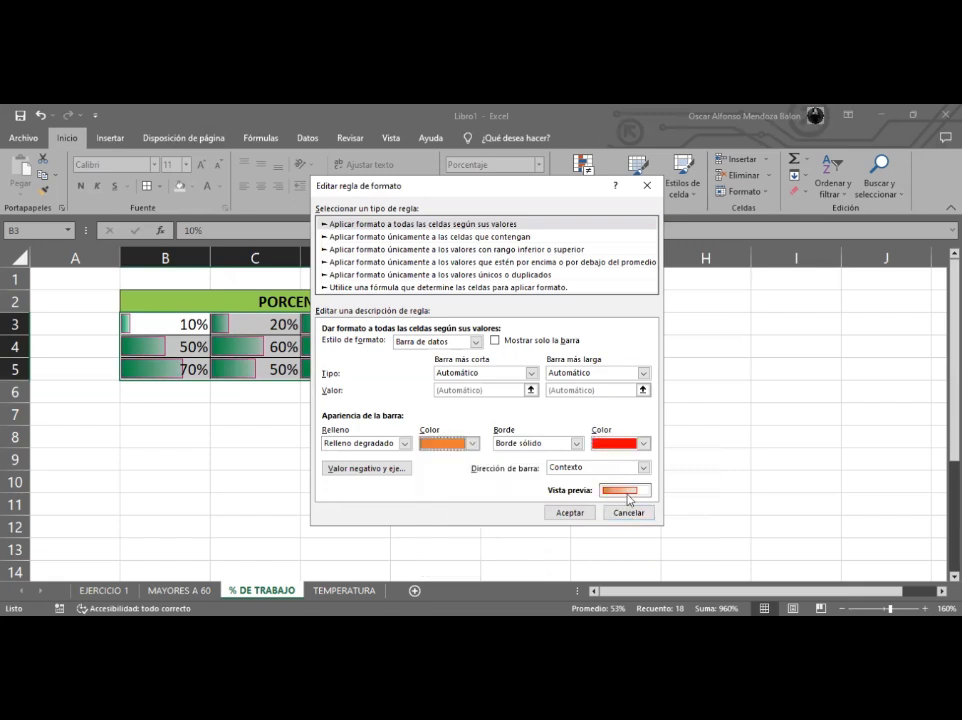
left_click(570, 513)
left_click(588, 447)
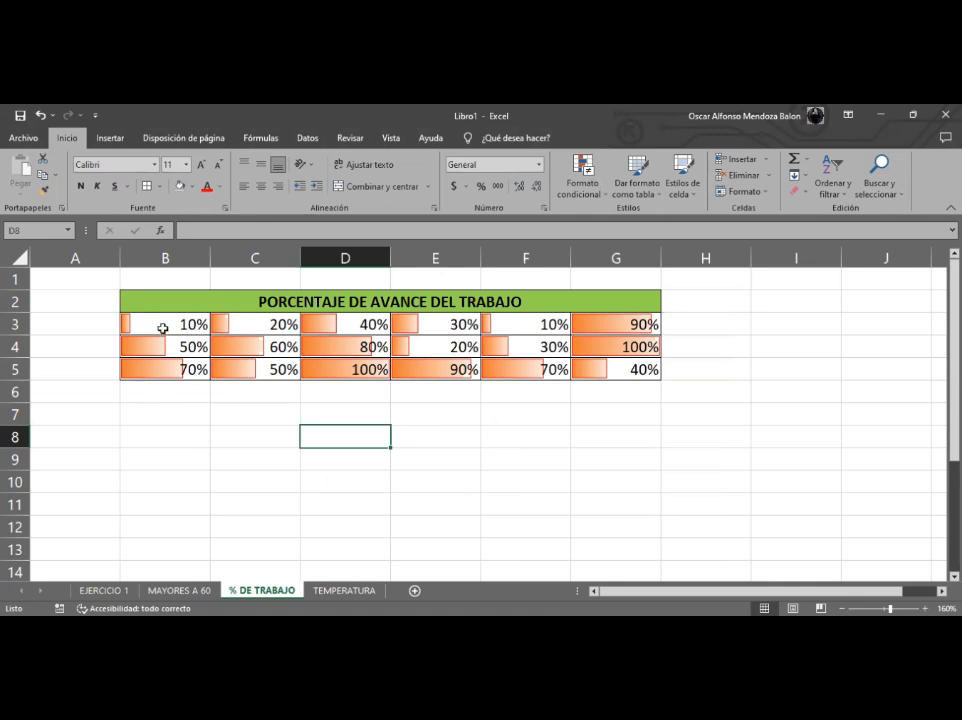
- Add the 3 flechas (de color) icon set to the percentages in B3:G5
left_click_drag(168, 319, 601, 370)
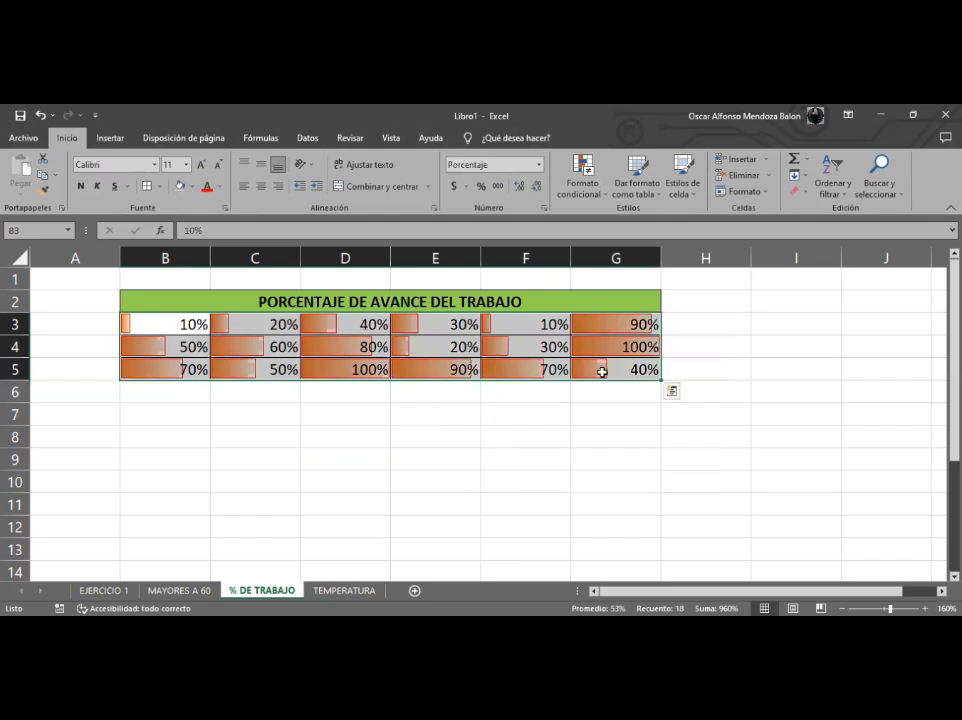
left_click(593, 196)
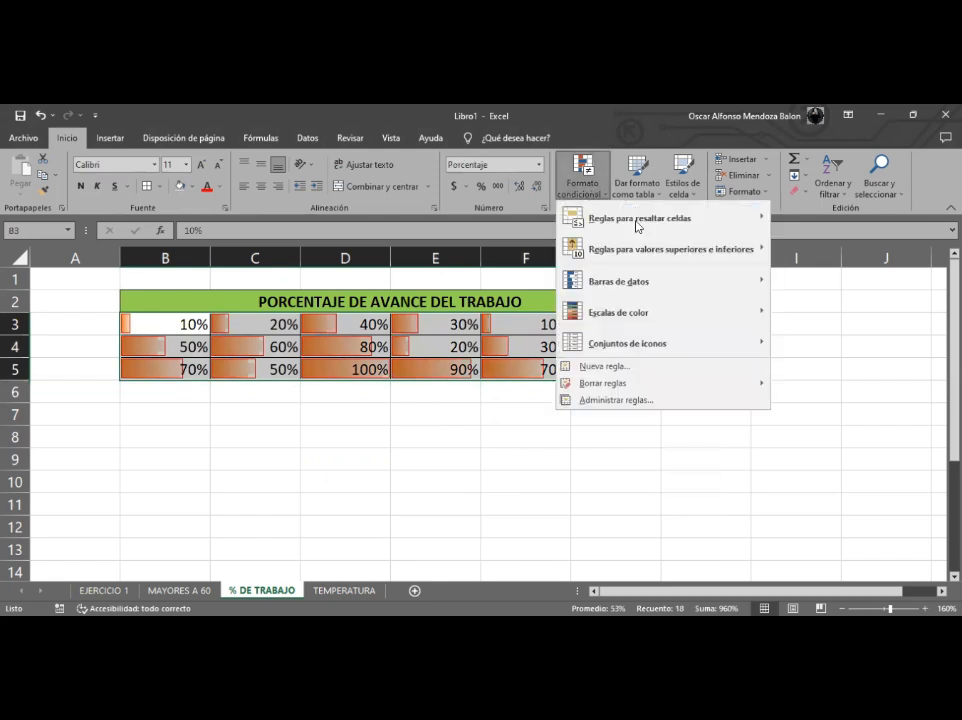
mouse_move(687, 347)
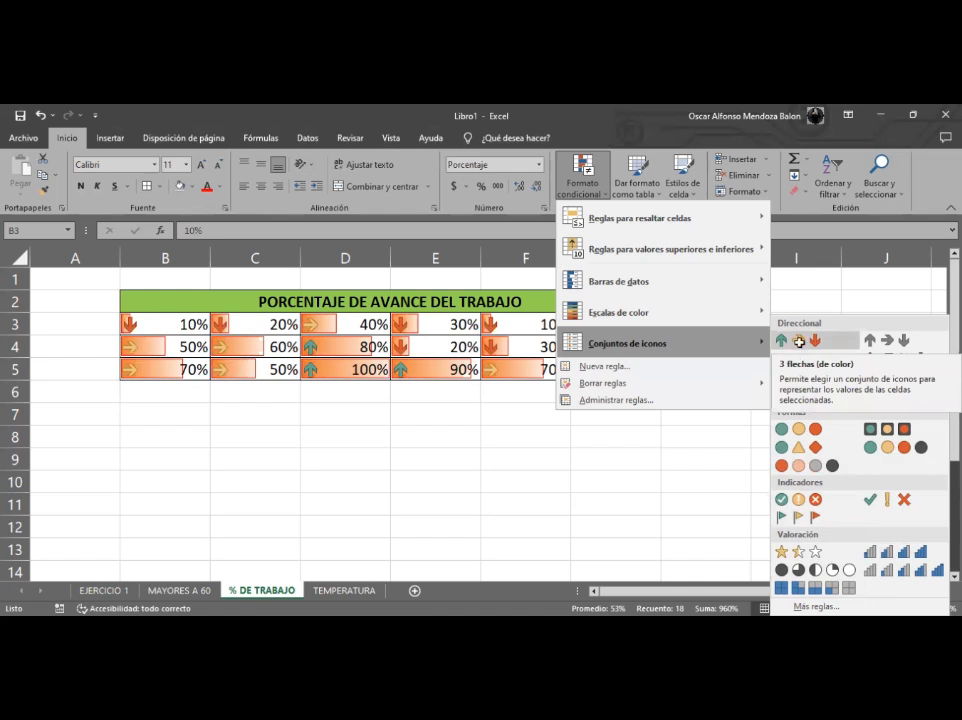
left_click(799, 343)
left_click(350, 412)
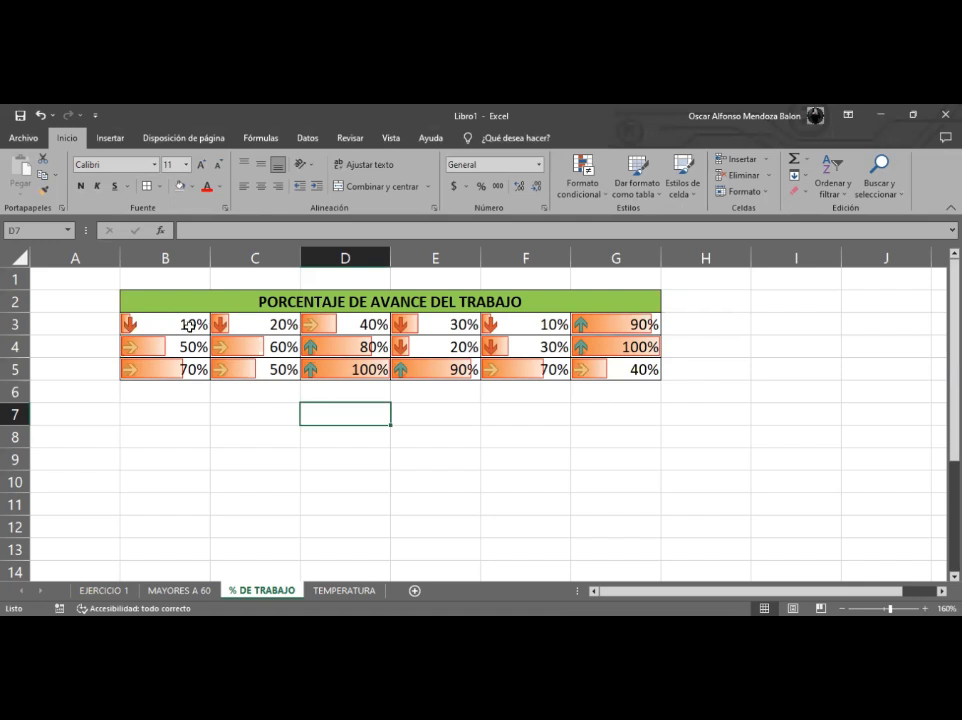
left_click_drag(178, 322, 608, 370)
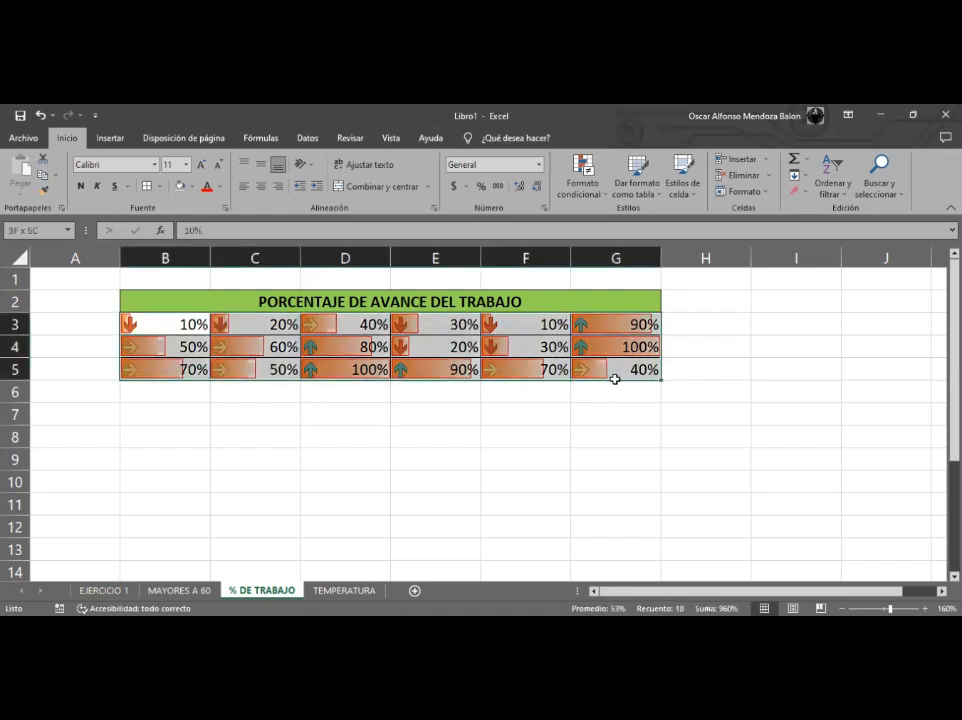
left_click(560, 410)
left_click(178, 322)
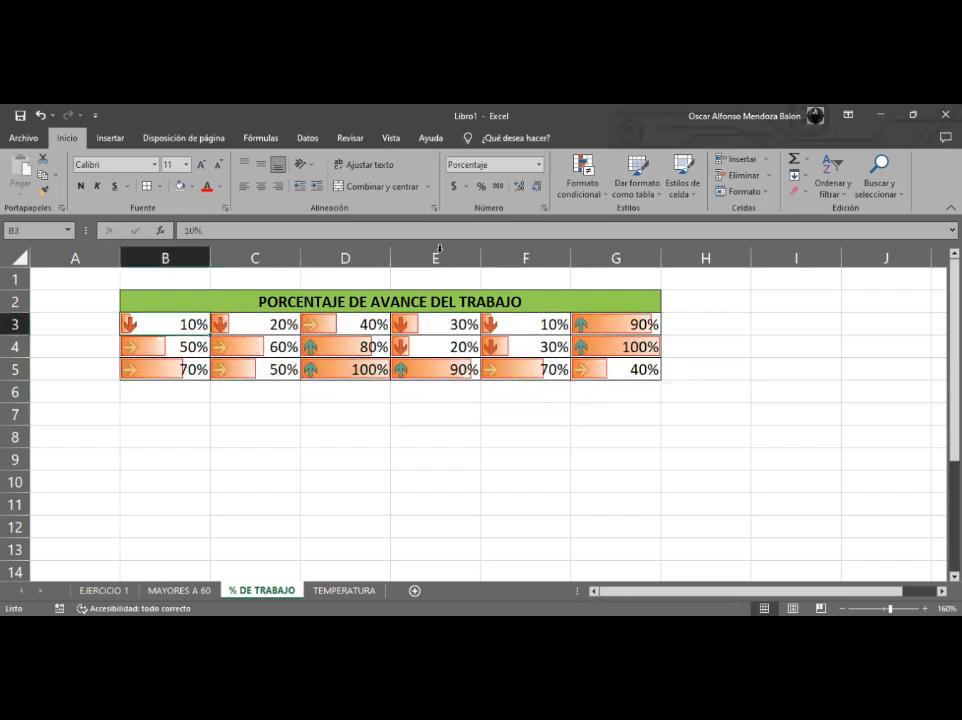
left_click(574, 188)
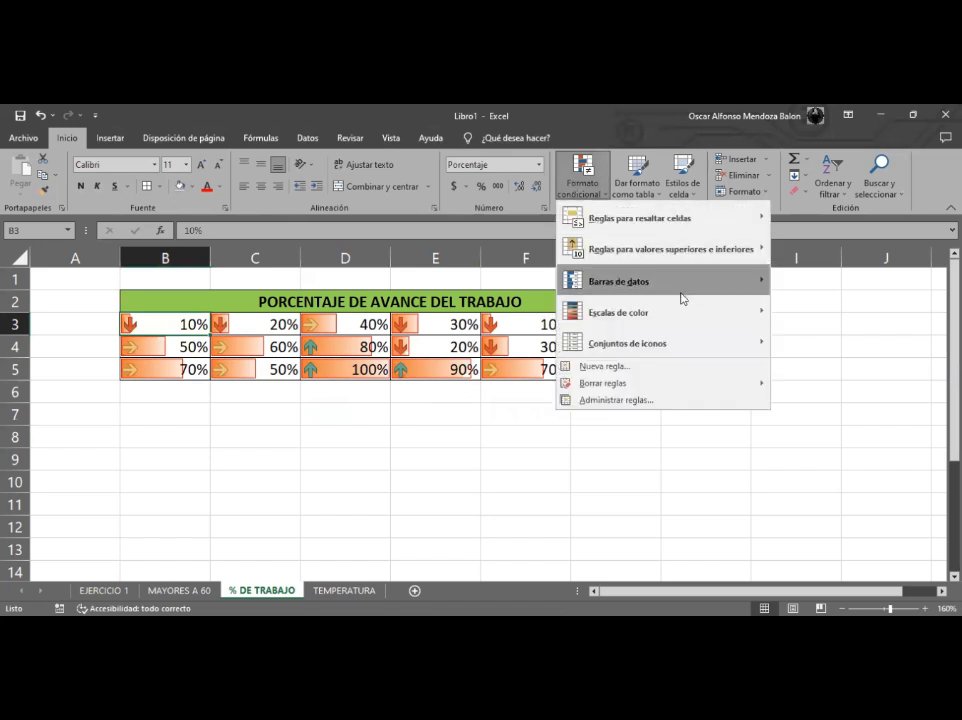
mouse_move(683, 298)
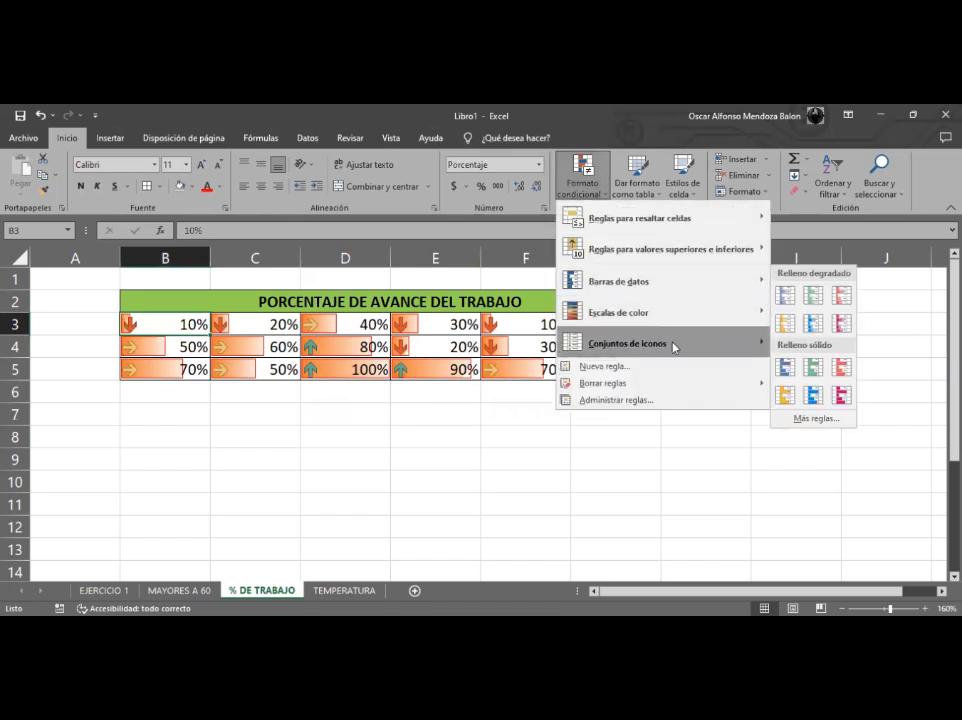
mouse_move(674, 343)
key("Escape")
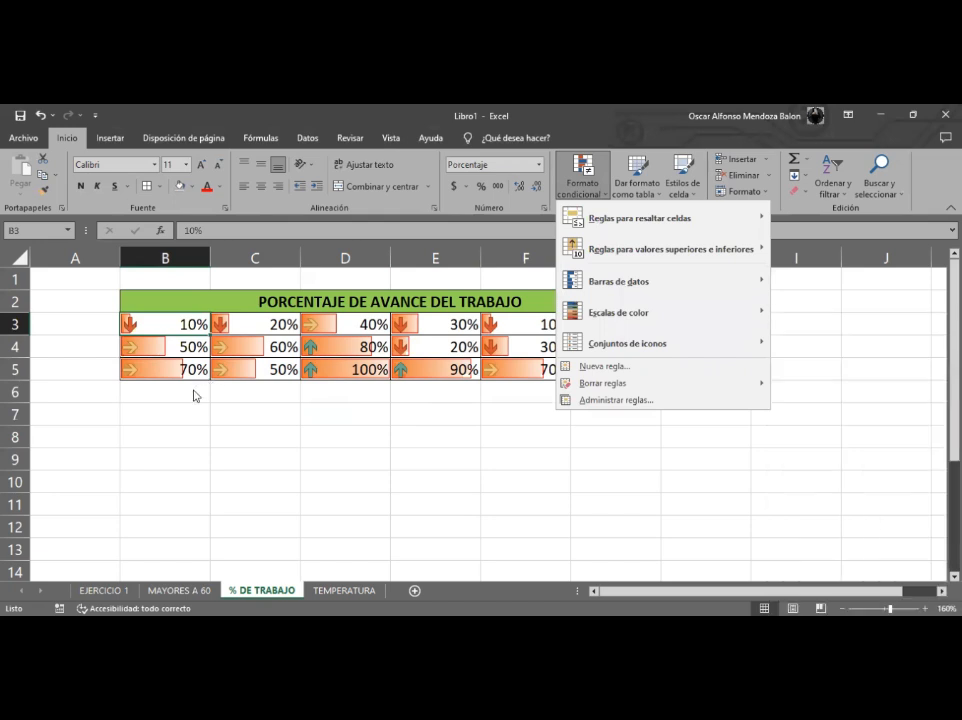
key("Escape")
- On the TEMPERATURA sheet, replace the city CHINA with BEIJING in B9
left_click(344, 590)
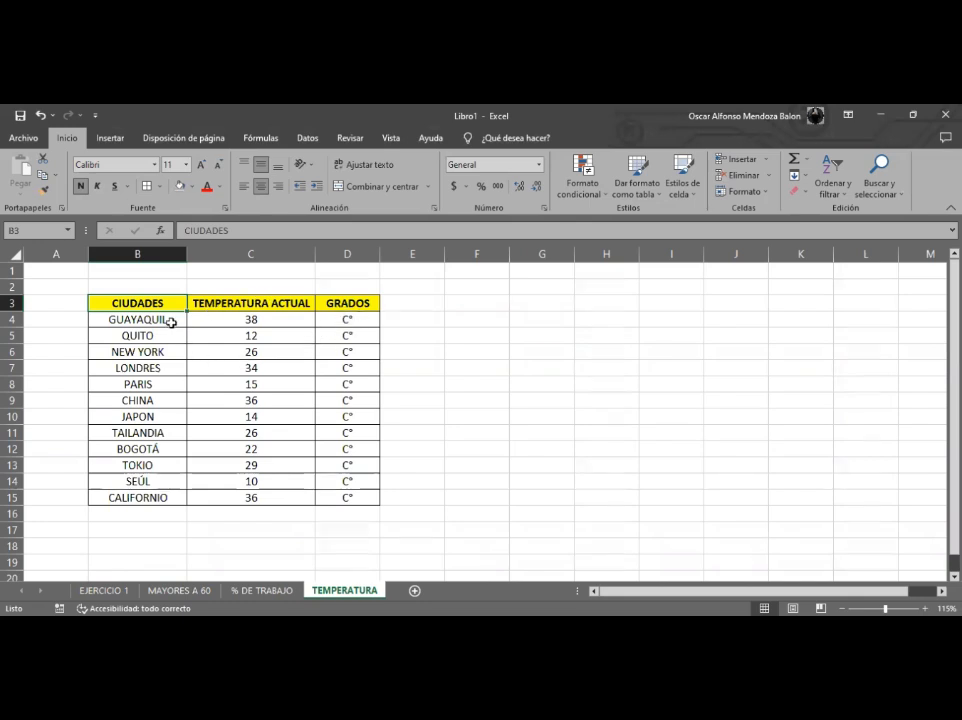
left_click_drag(167, 320, 137, 497)
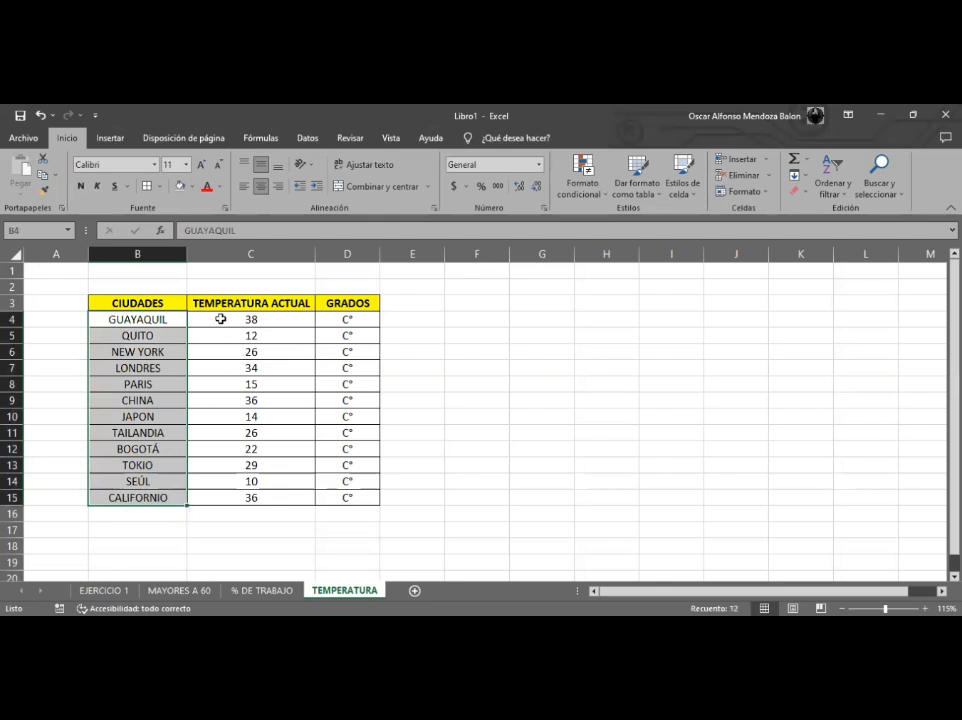
left_click(170, 322)
left_click(166, 336)
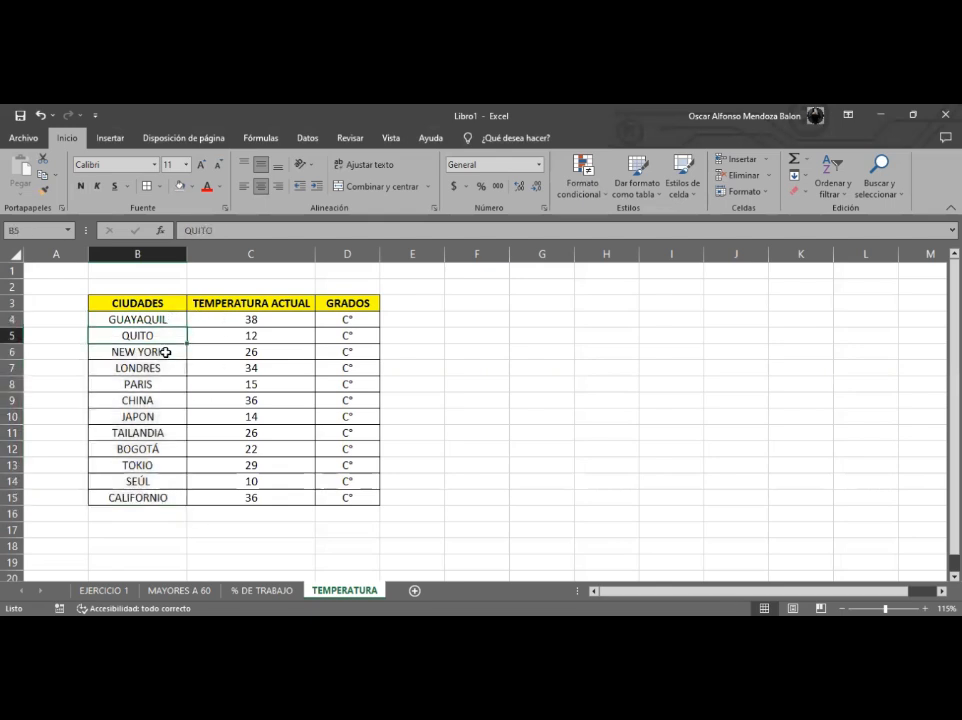
left_click(166, 352)
left_click(165, 368)
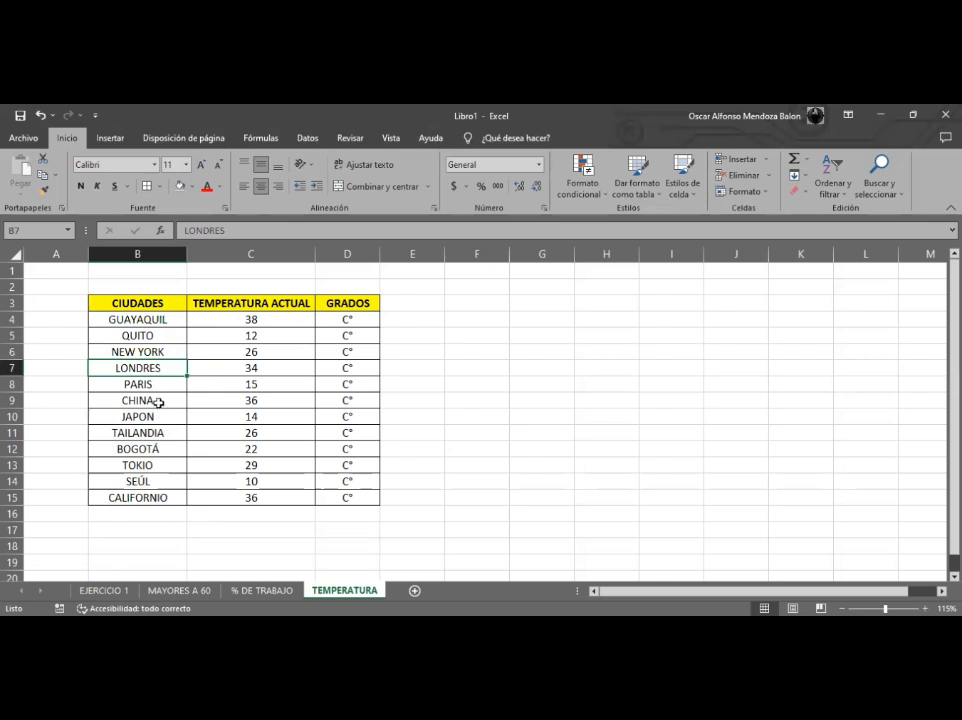
left_click(159, 402)
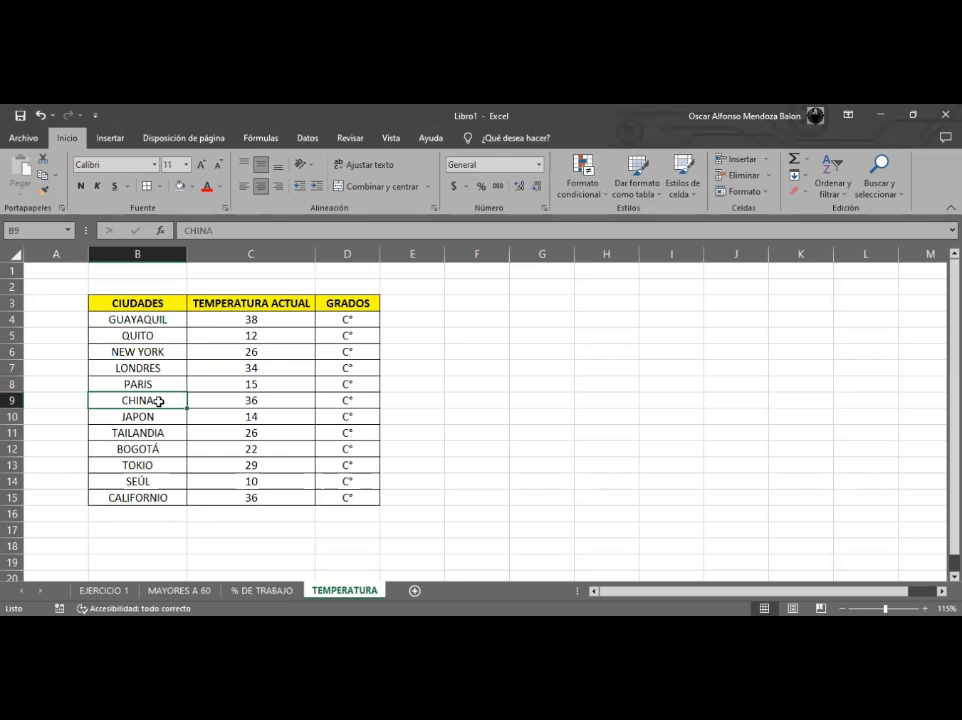
type("b")
key("BackSpace")
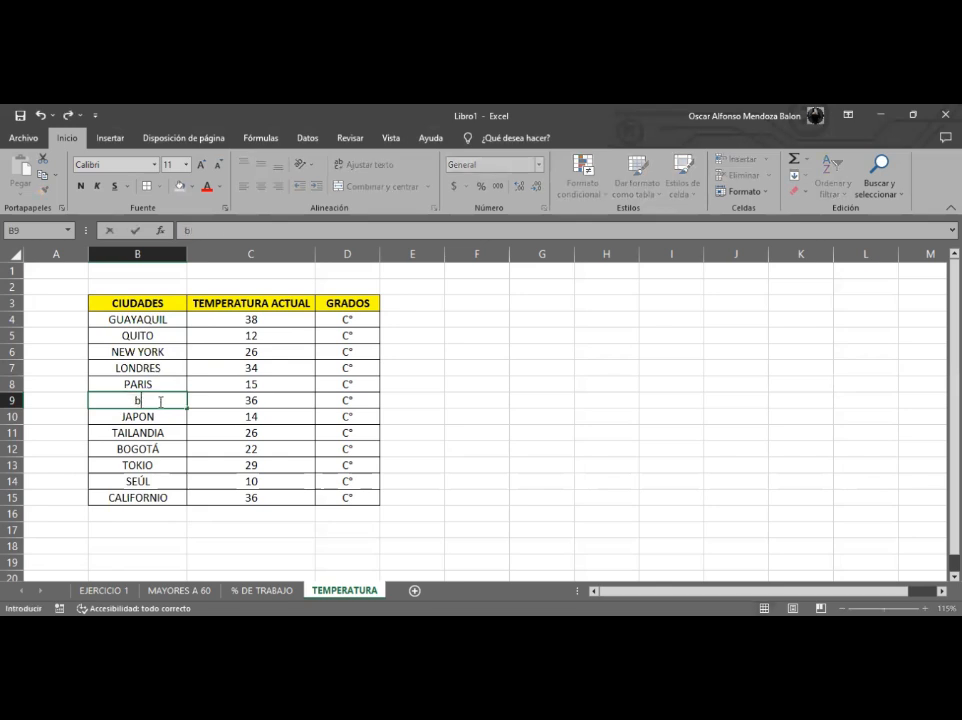
key("BackSpace")
type("BEIJING")
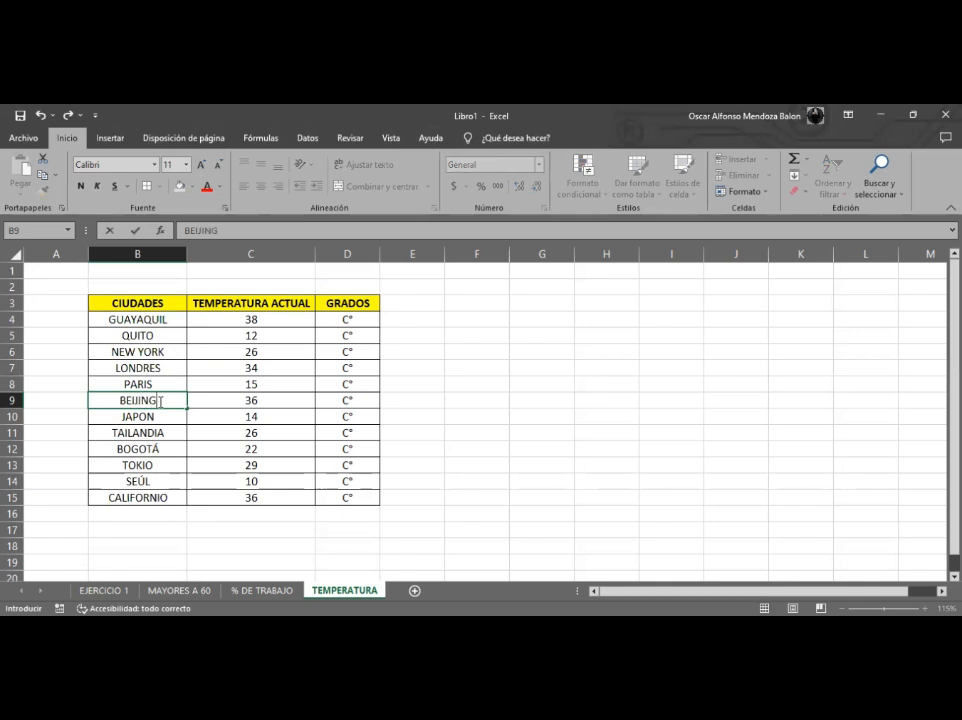
key("Return")
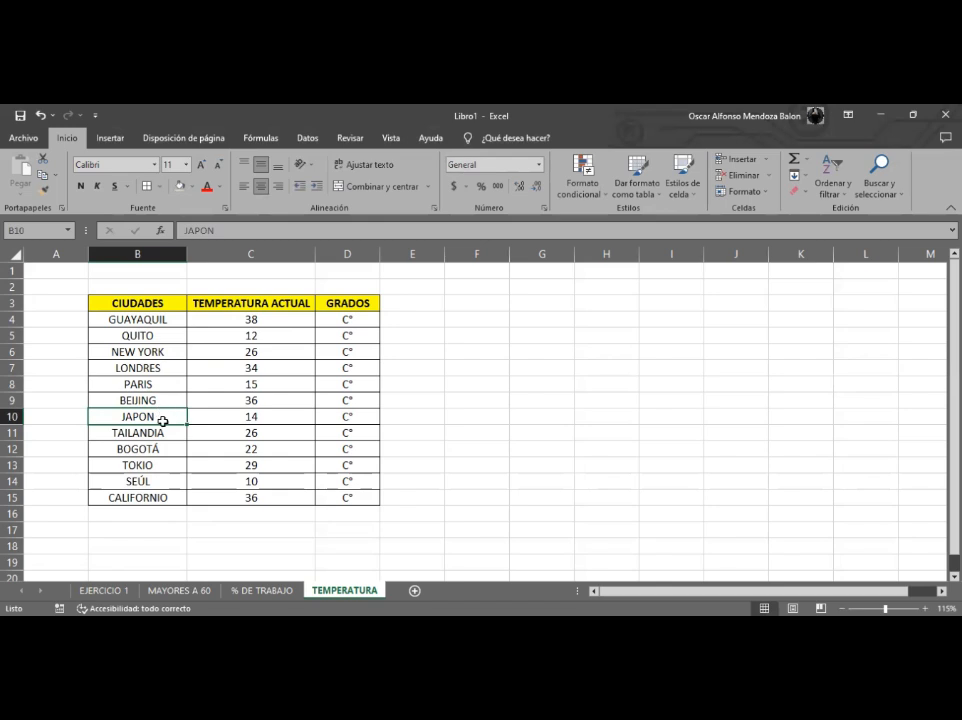
- Replace JAPON with OKINAWA in cell B10
type("OI")
key("BackSpace")
type("KINAWA")
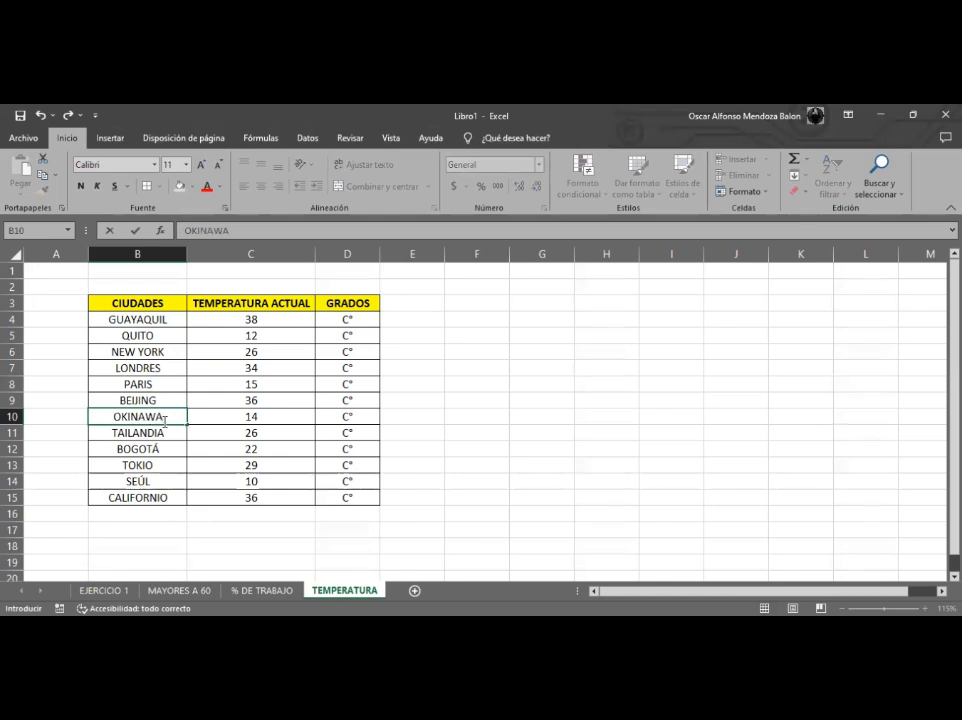
key("Return")
key("Return")
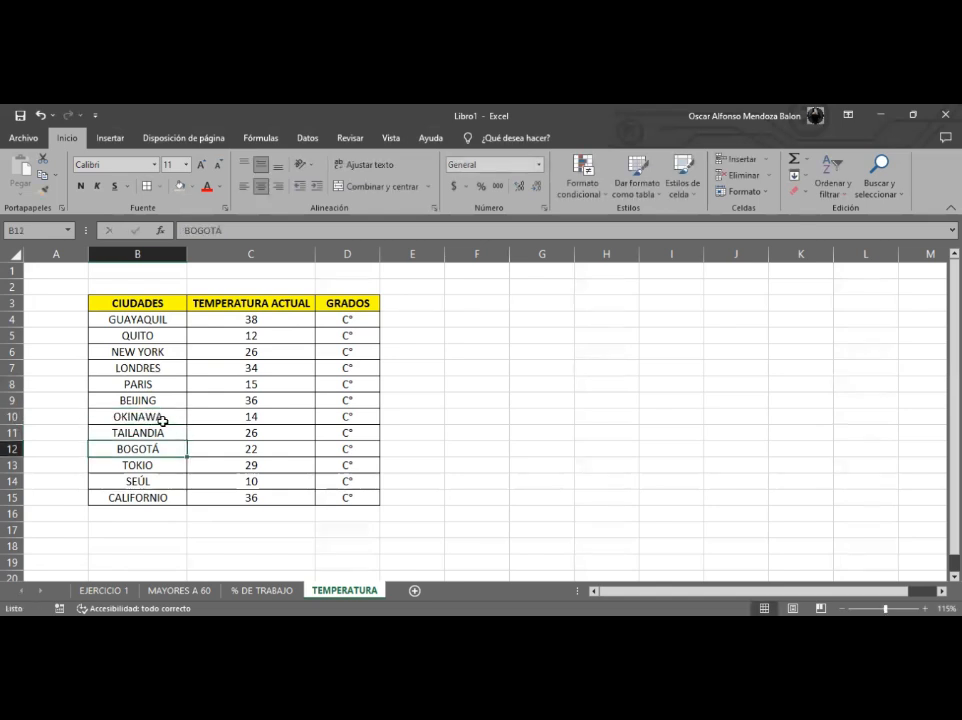
- Correct the city name in B15 from CALIFORNIO to CALIFORNIA
key("Return")
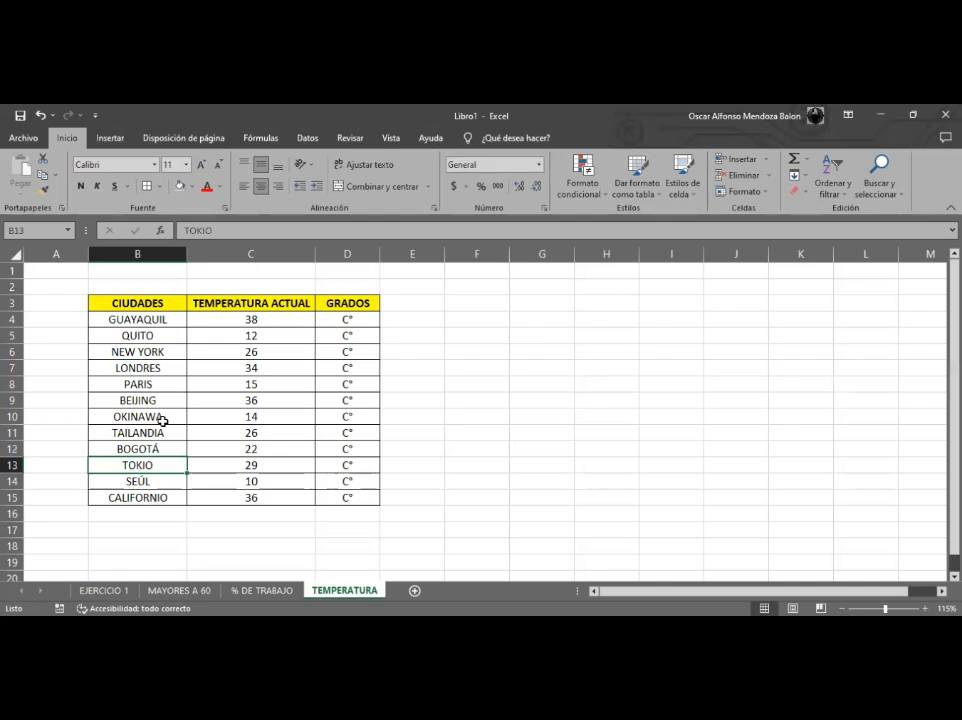
key("Return")
key("Return")
key("Return")
key("Return")
key("Up")
key("Up")
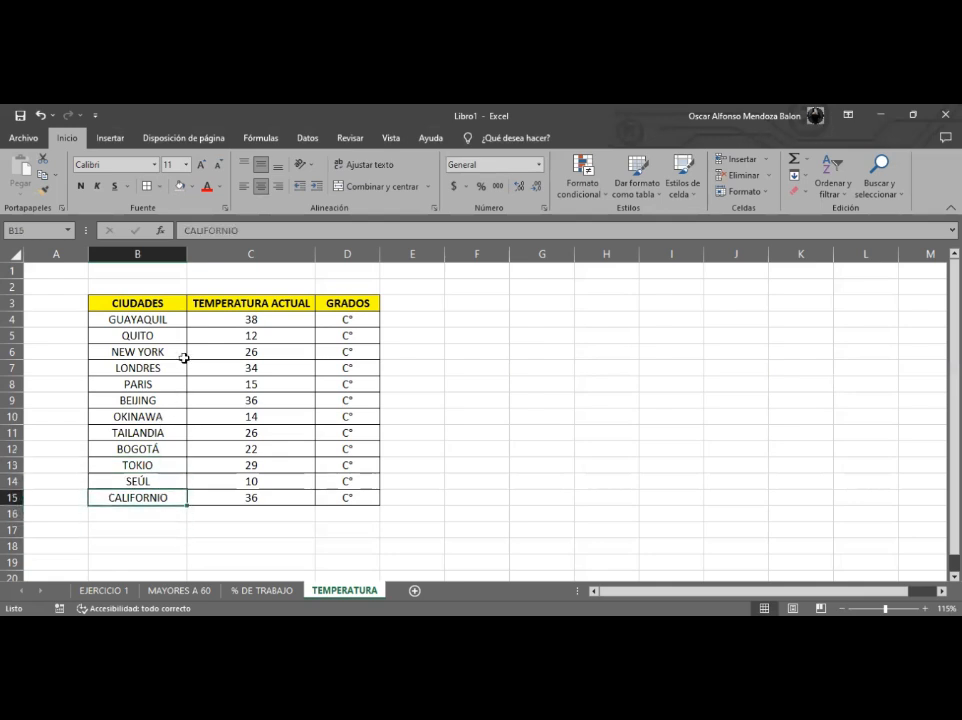
left_click(253, 233)
key("BackSpace")
type("A")
key("Return")
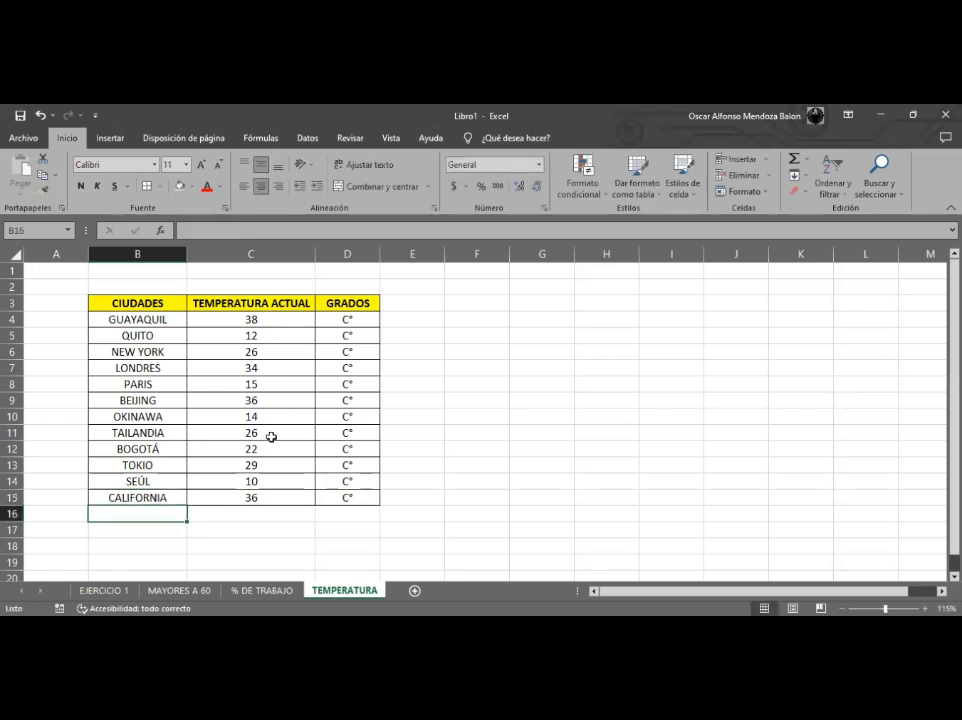
- Apply the green-yellow-red colour scale to the temperatures in C4:C15
left_click_drag(278, 322, 286, 505)
left_click(284, 501)
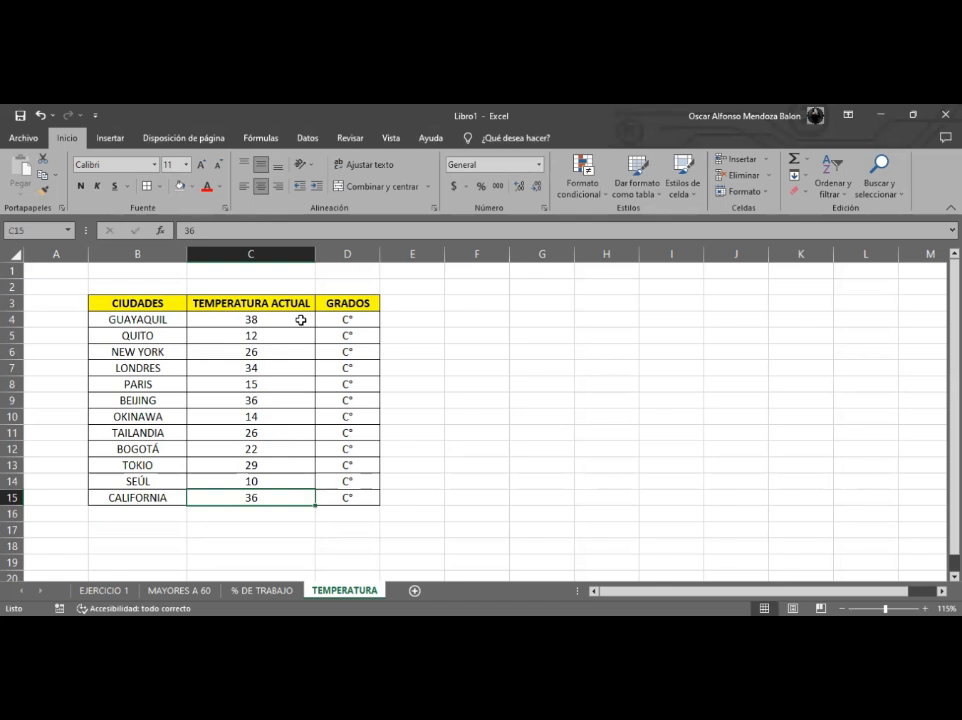
left_click(543, 400)
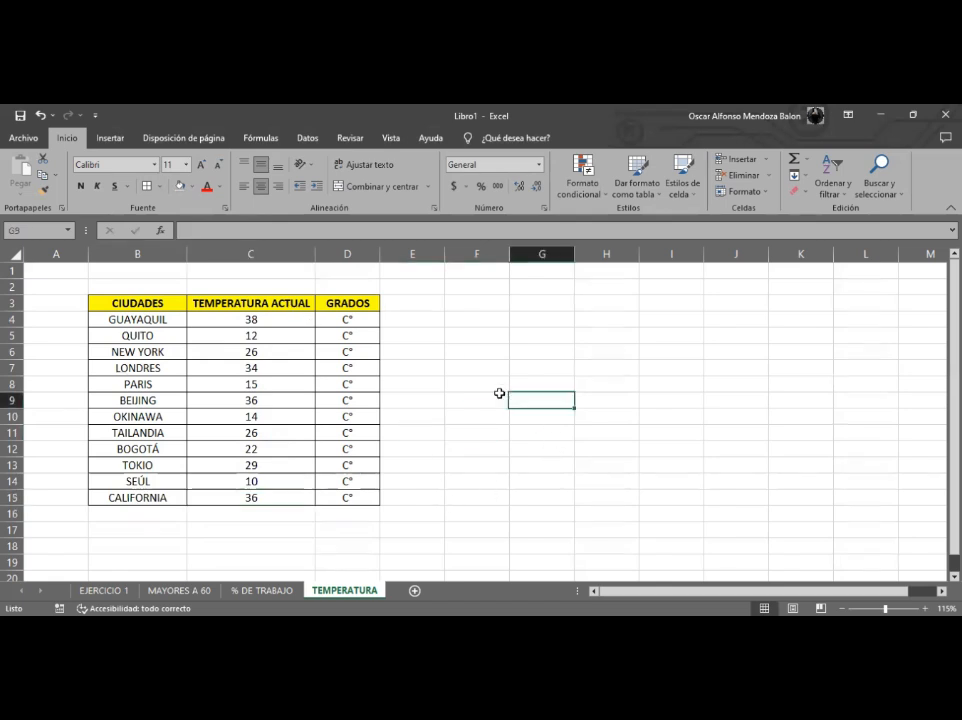
left_click_drag(141, 319, 340, 501)
left_click(295, 466)
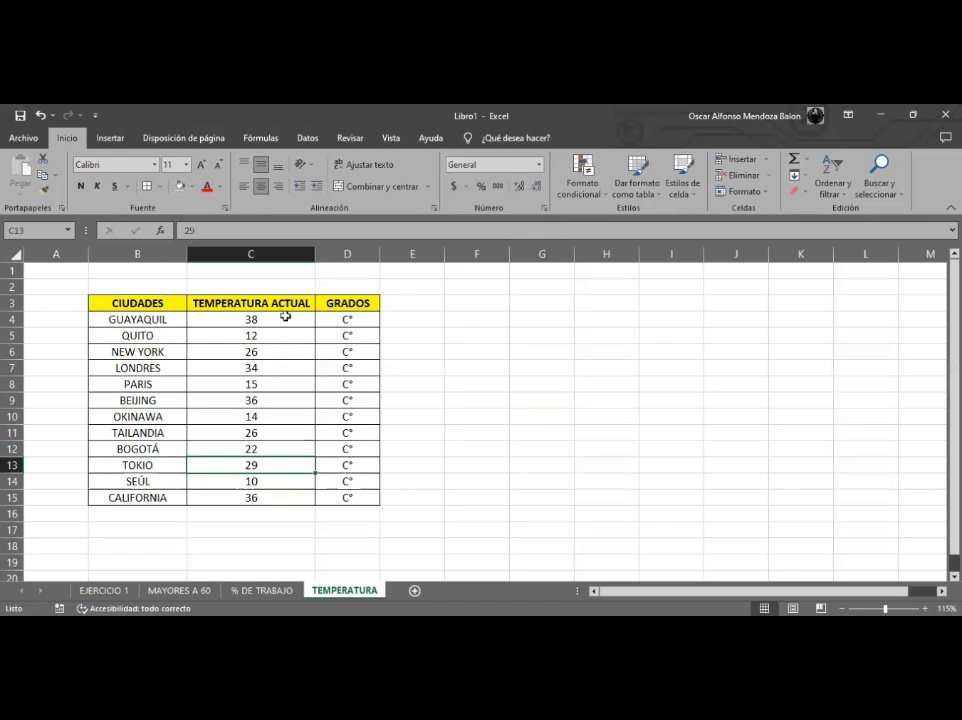
left_click_drag(285, 316, 275, 500)
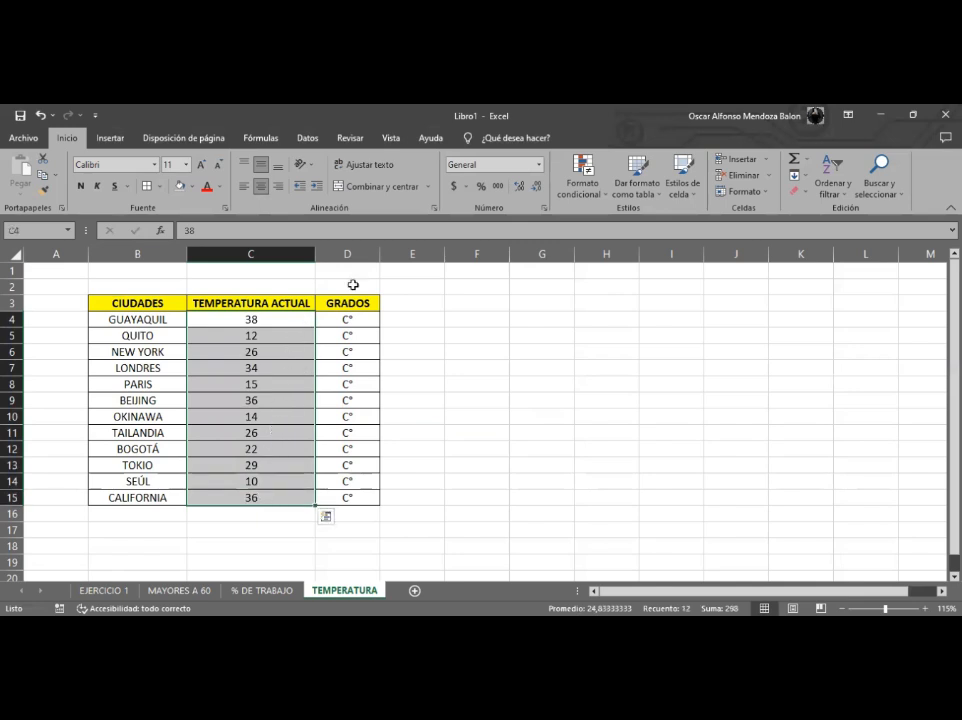
left_click(578, 185)
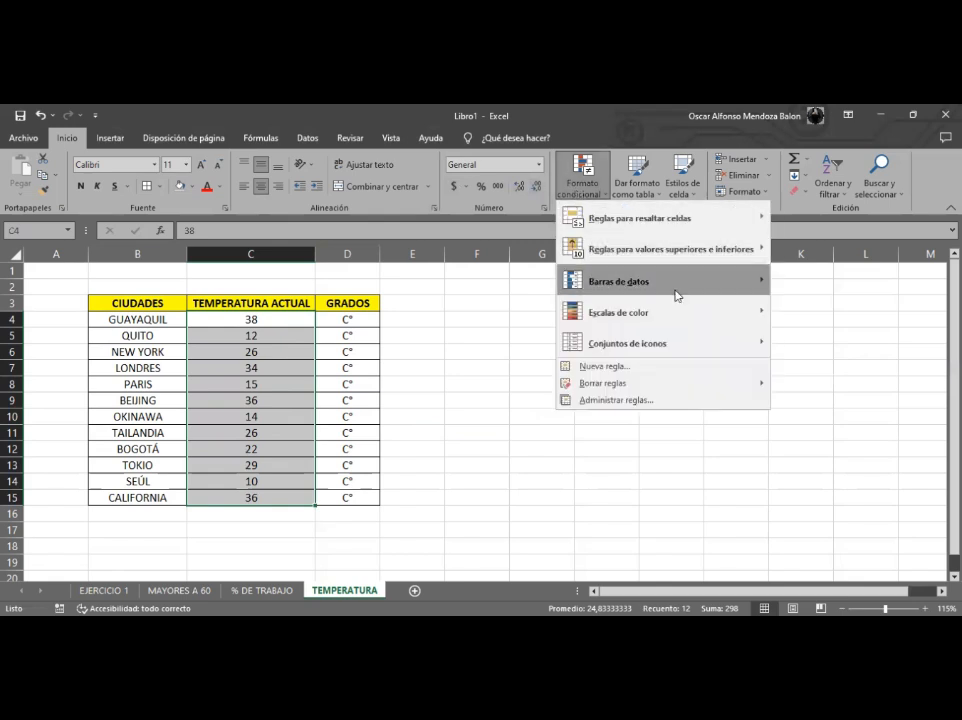
mouse_move(684, 314)
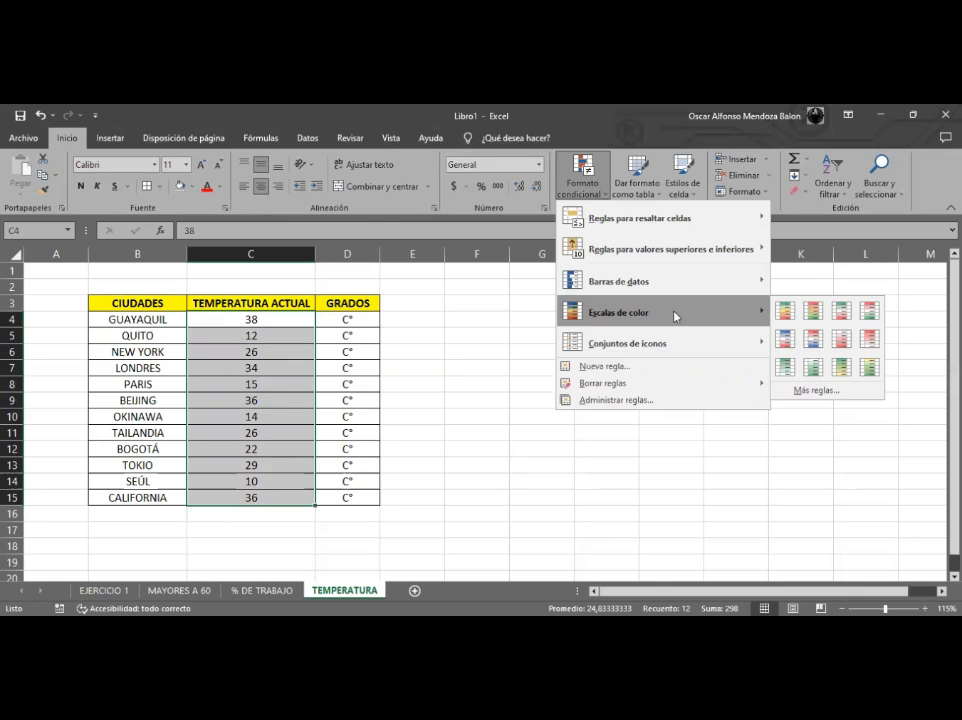
mouse_move(682, 305)
left_click(786, 316)
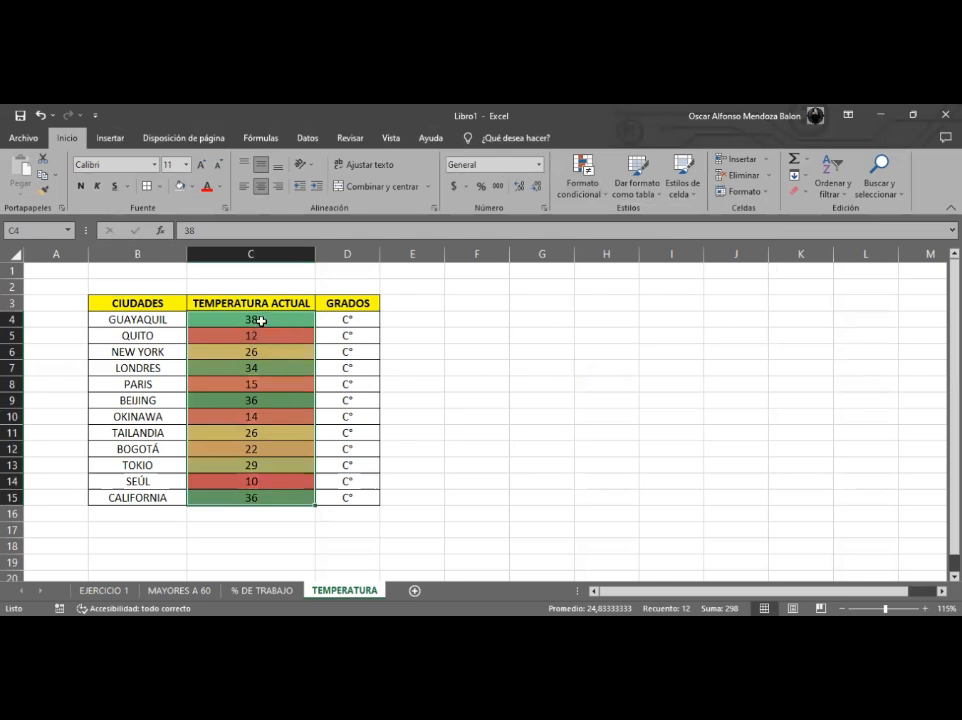
- Apply the red-yellow-green colour scale to the temperatures in C4:C15 instead
left_click(593, 192)
mouse_move(762, 321)
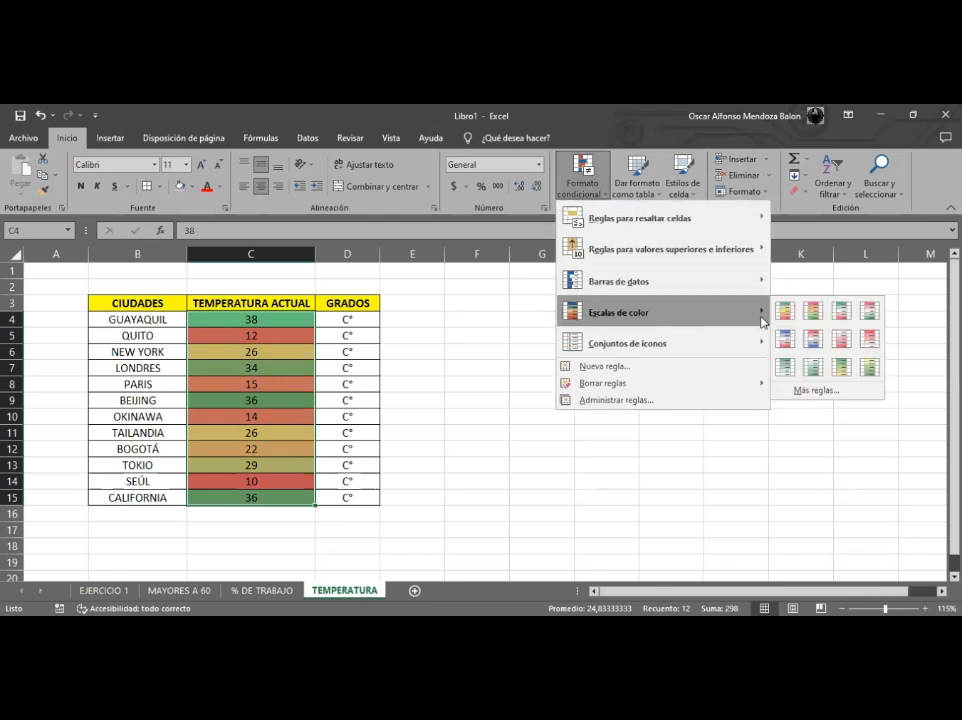
left_click(814, 318)
left_click(477, 399)
- Inspect individual temperature cells and their colour-scale shades
left_click(262, 334)
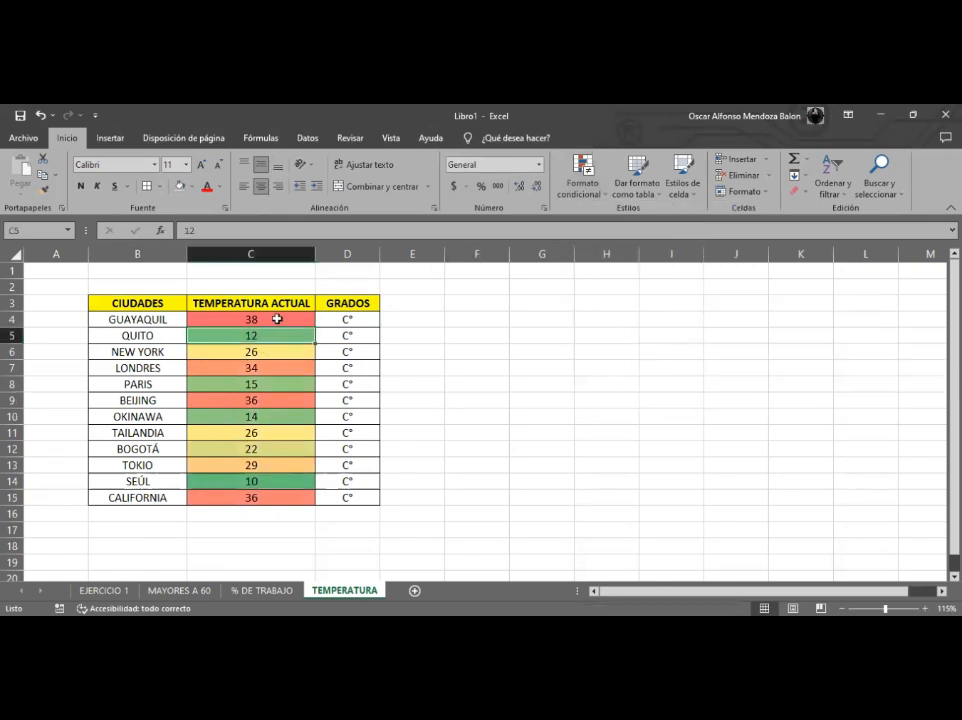
left_click(271, 388)
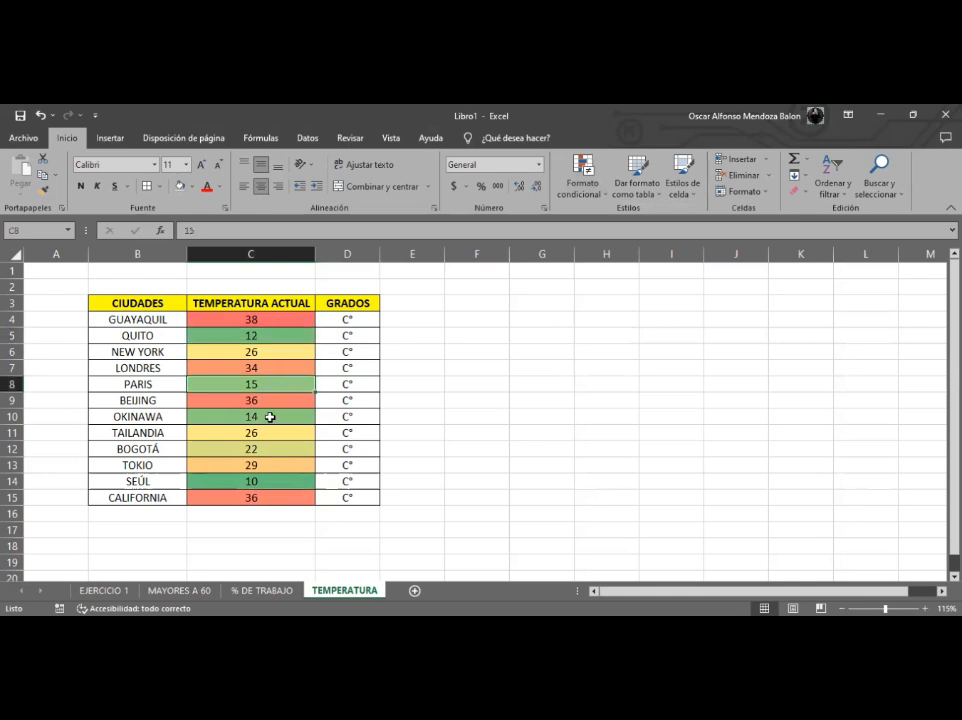
left_click(285, 483)
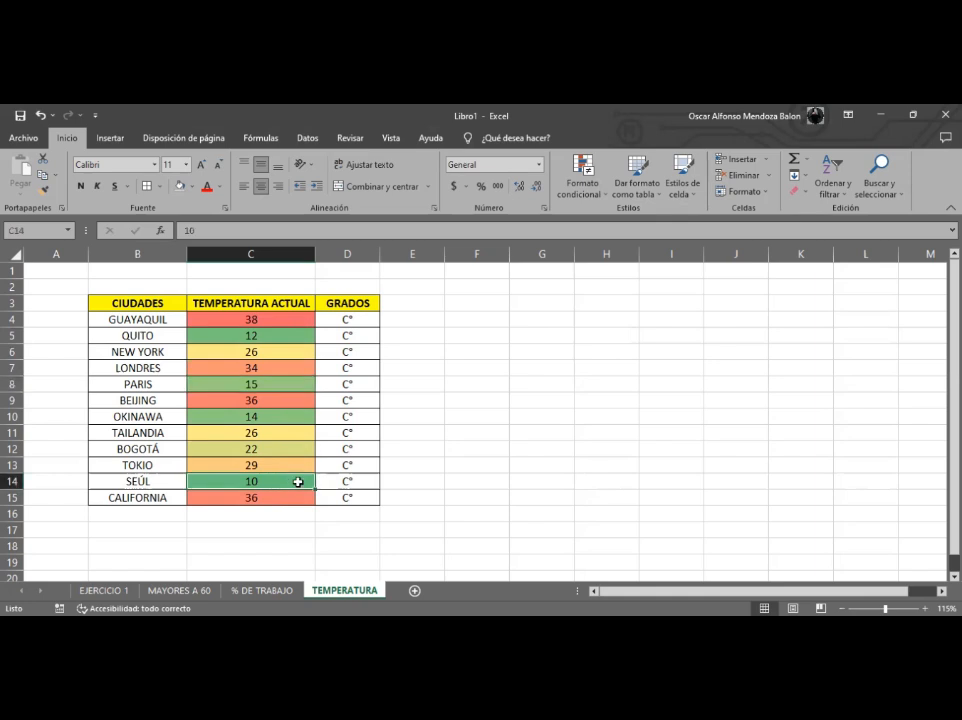
left_click(261, 452)
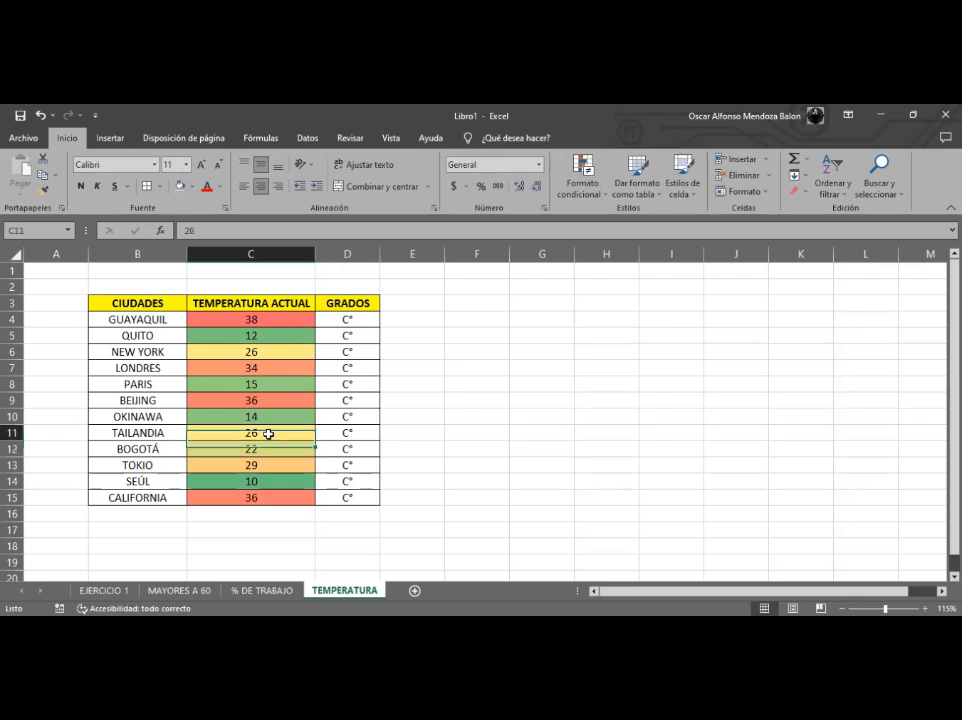
left_click(297, 350)
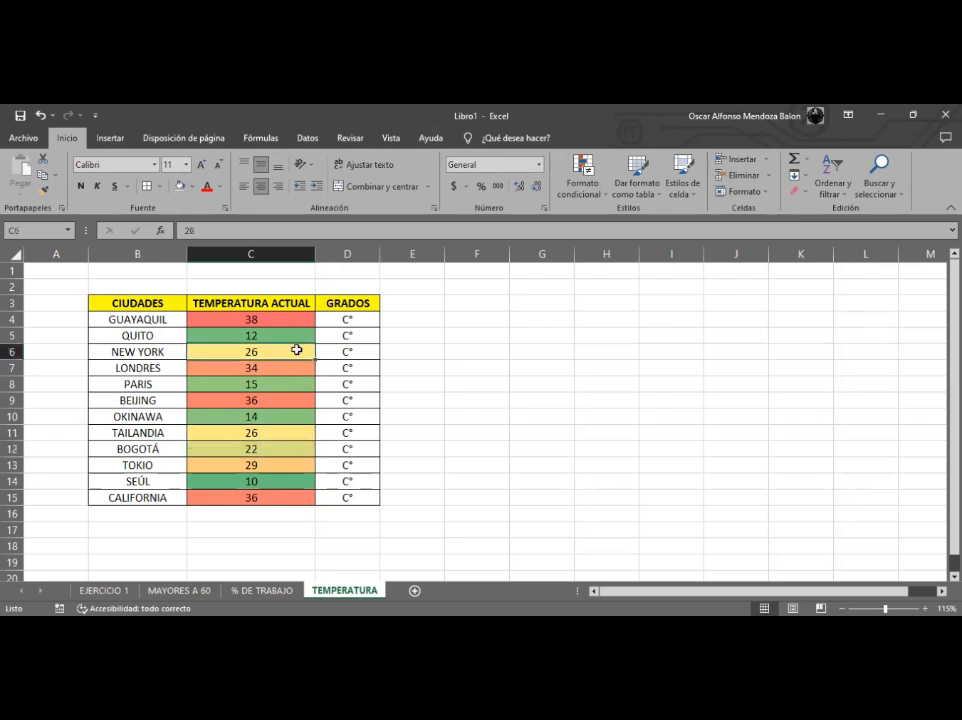
left_click(264, 465)
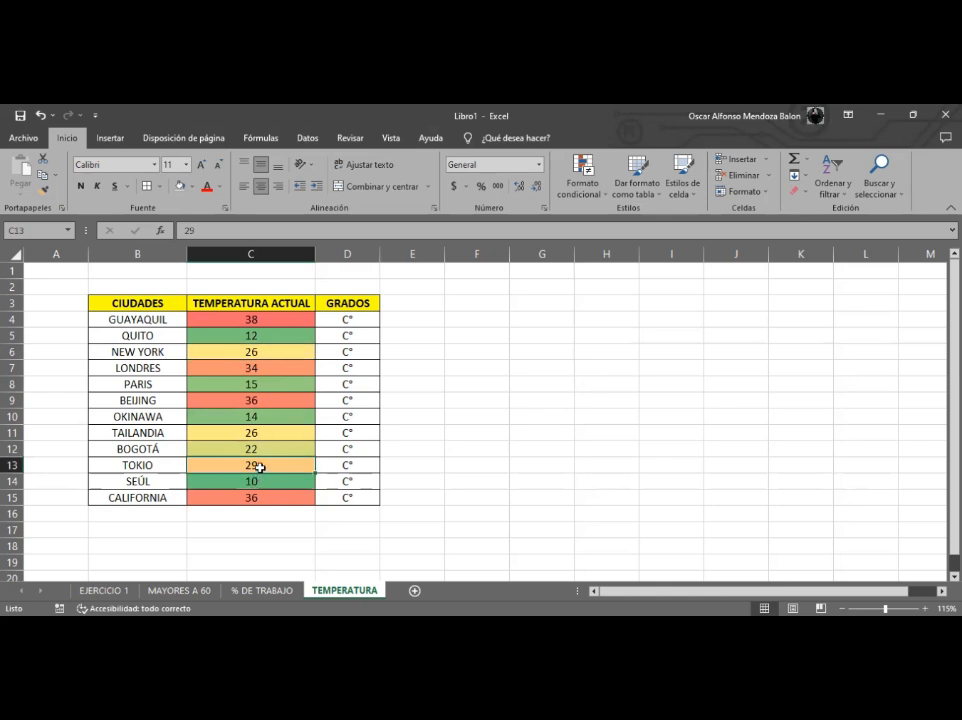
left_click(273, 369)
left_click(289, 319)
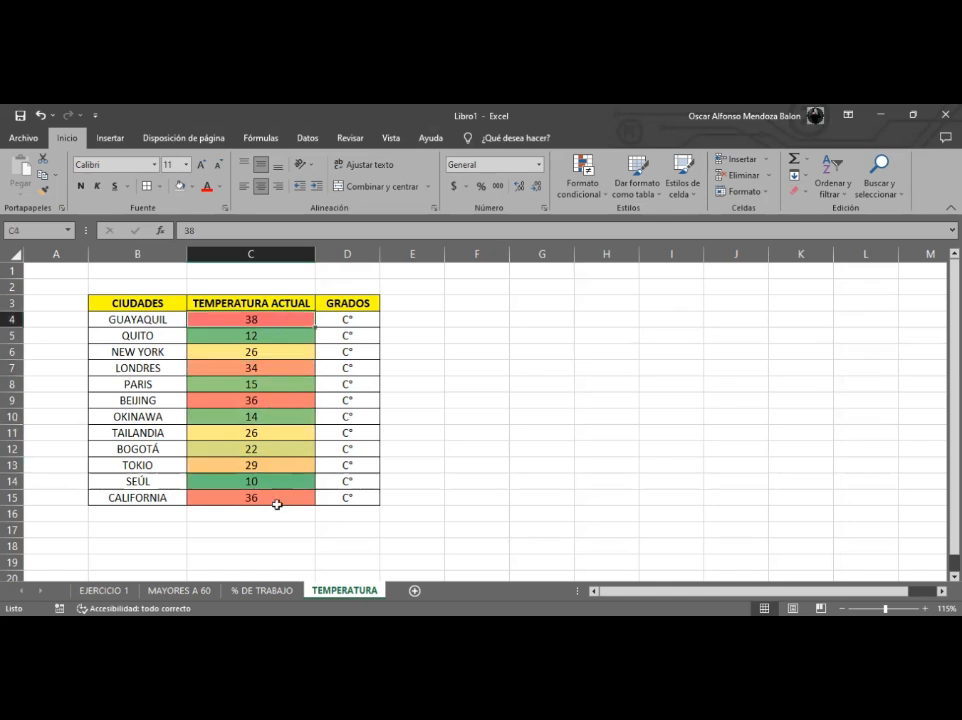
left_click(173, 322)
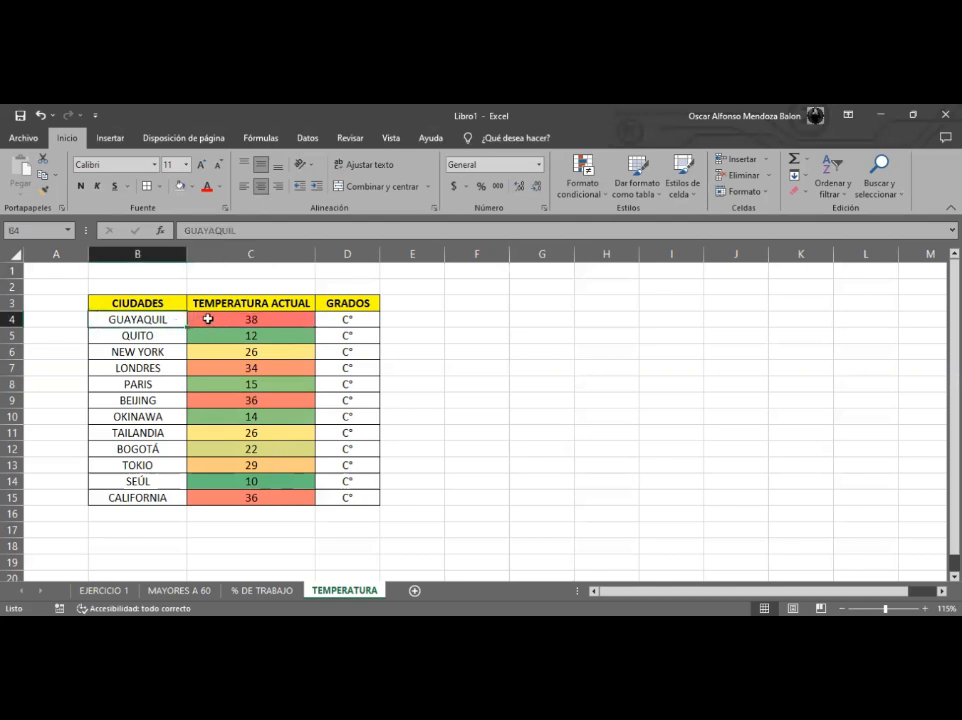
- Apply the 3 coloured arrows icon set to the temperatures in C4:C15
left_click_drag(208, 319, 264, 490)
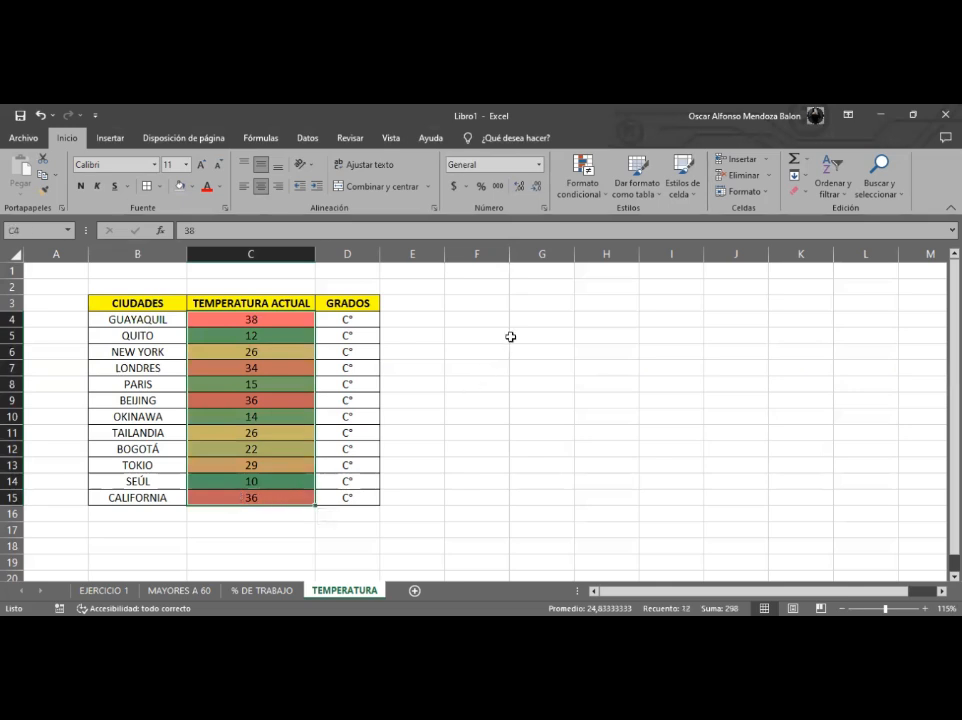
left_click(585, 190)
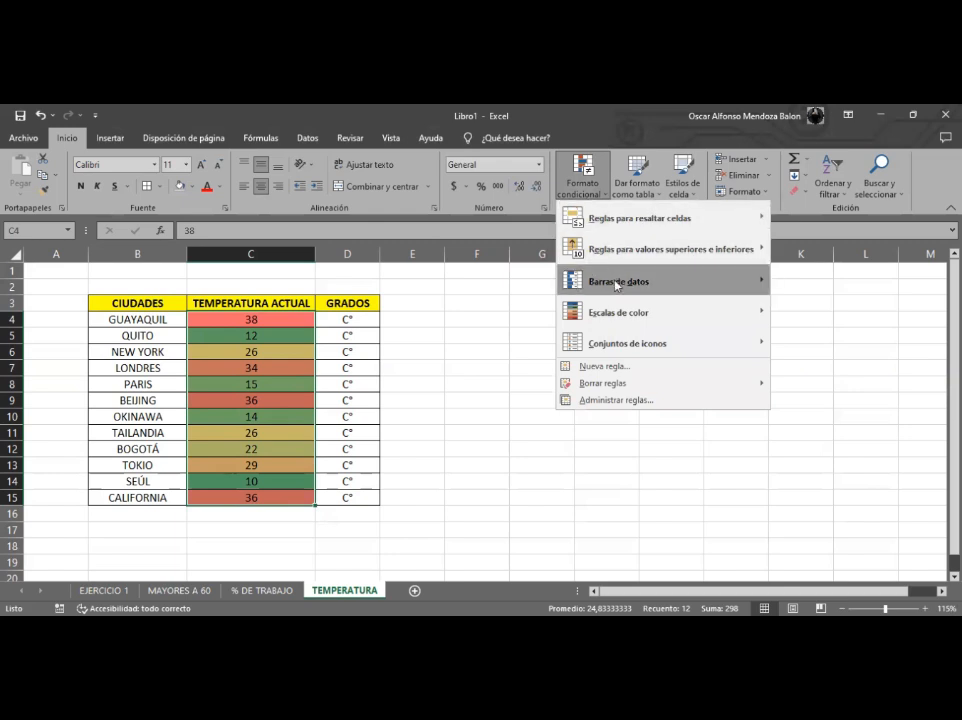
mouse_move(643, 344)
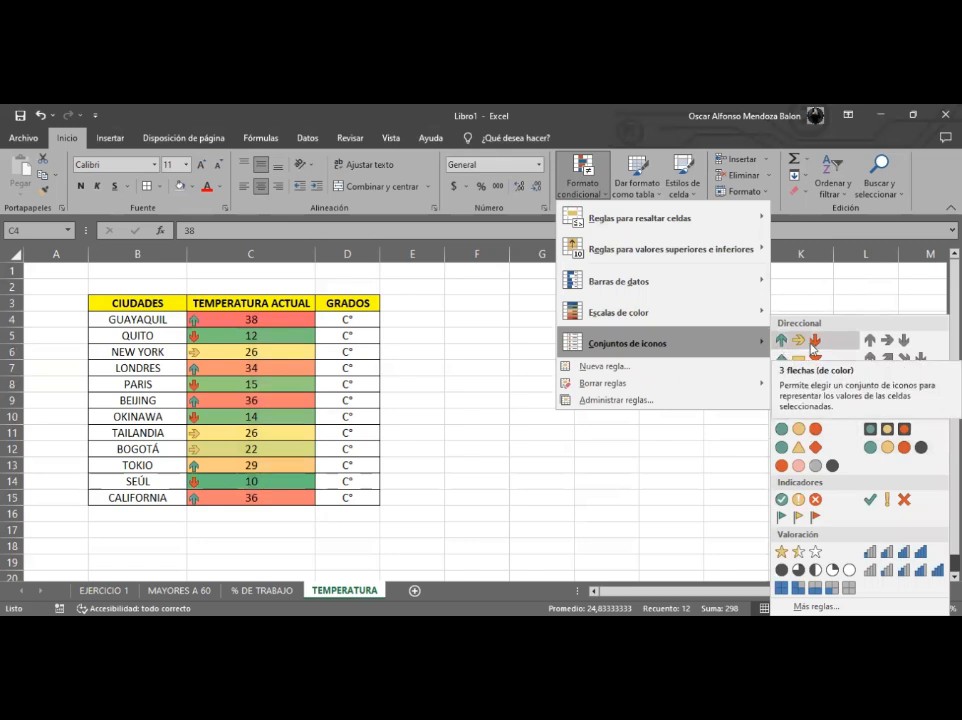
left_click(813, 351)
- Edit the icon set rule on C4:C15 so the highest values show a red down arrow
left_click(581, 183)
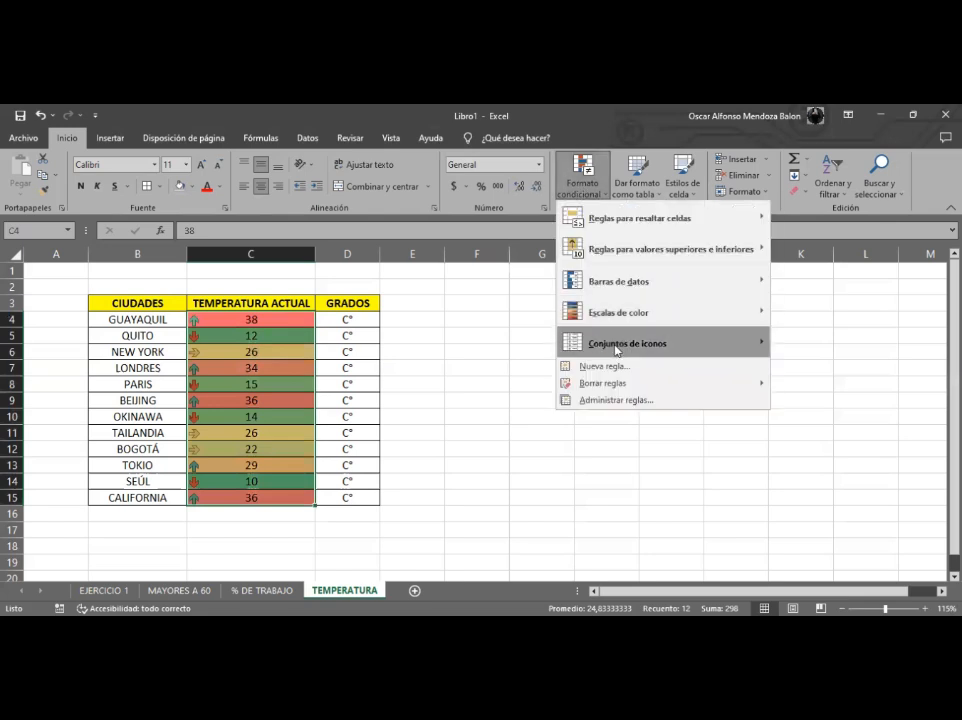
left_click(620, 400)
left_click(339, 336)
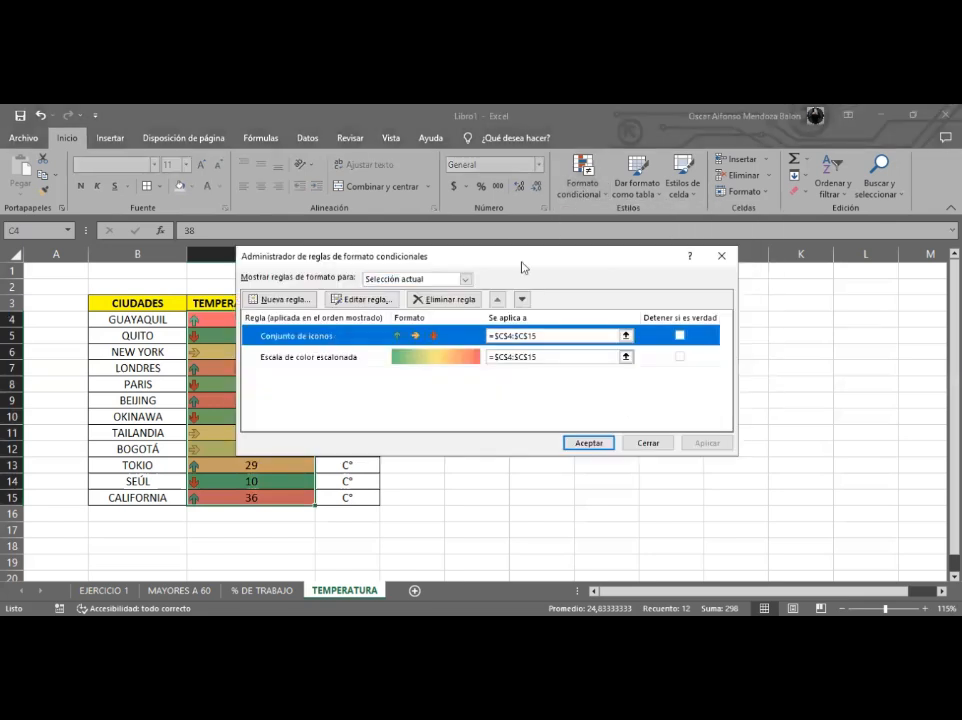
left_click_drag(524, 268, 671, 267)
left_click(514, 303)
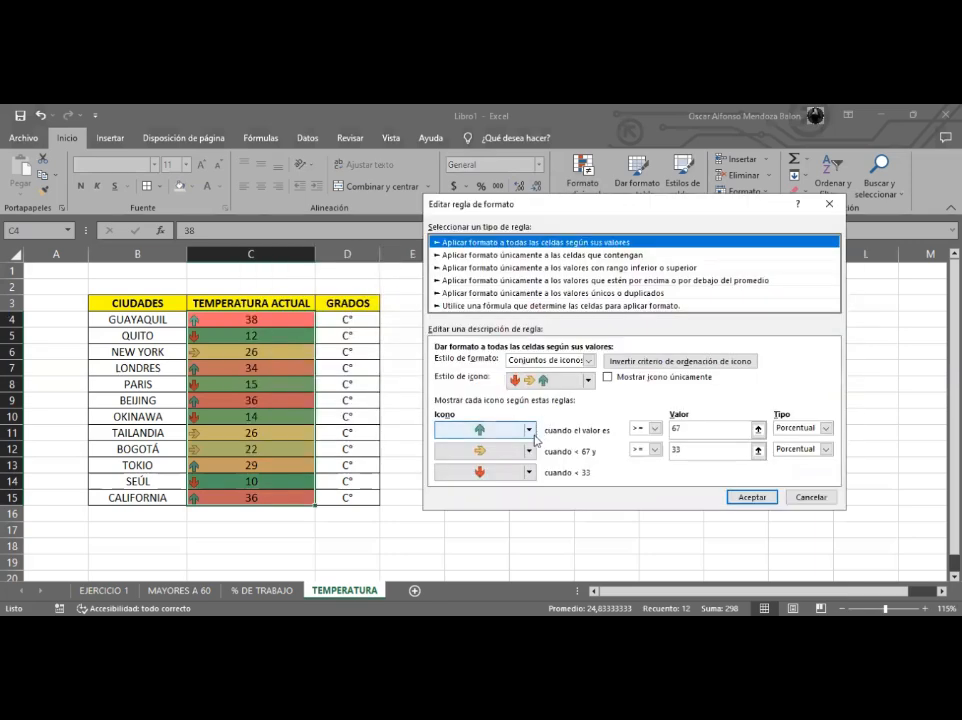
left_click(528, 430)
left_click(530, 437)
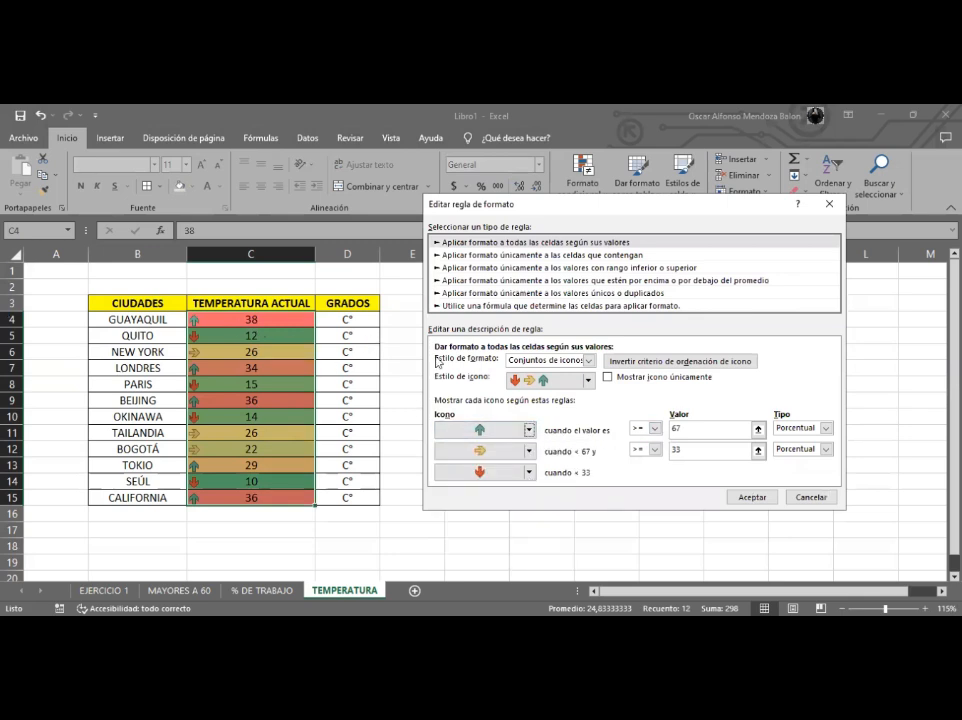
left_click(500, 430)
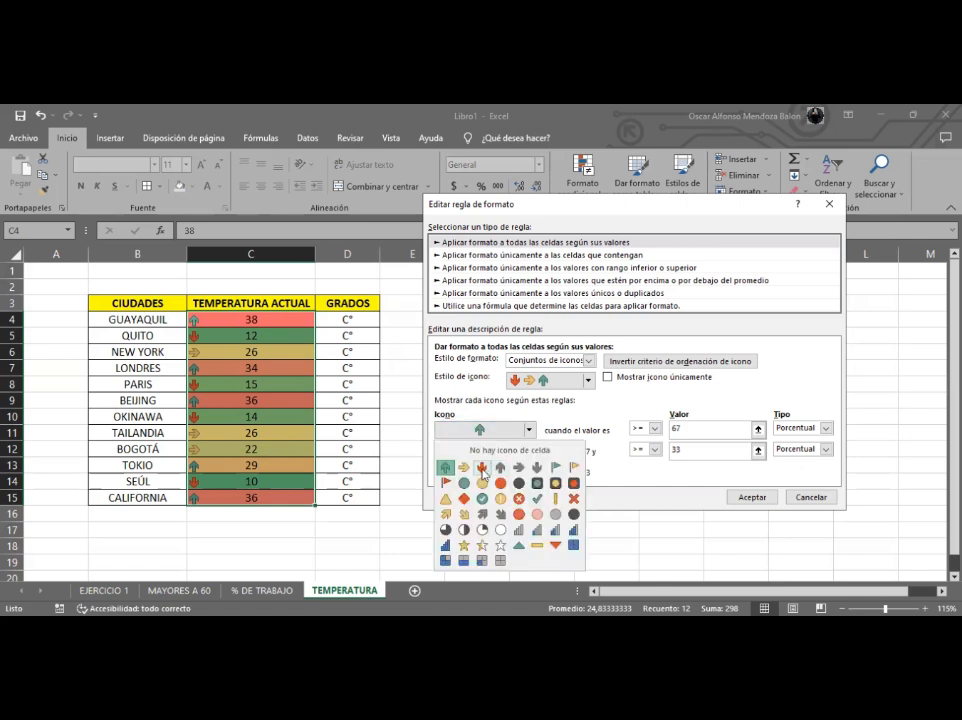
left_click(482, 468)
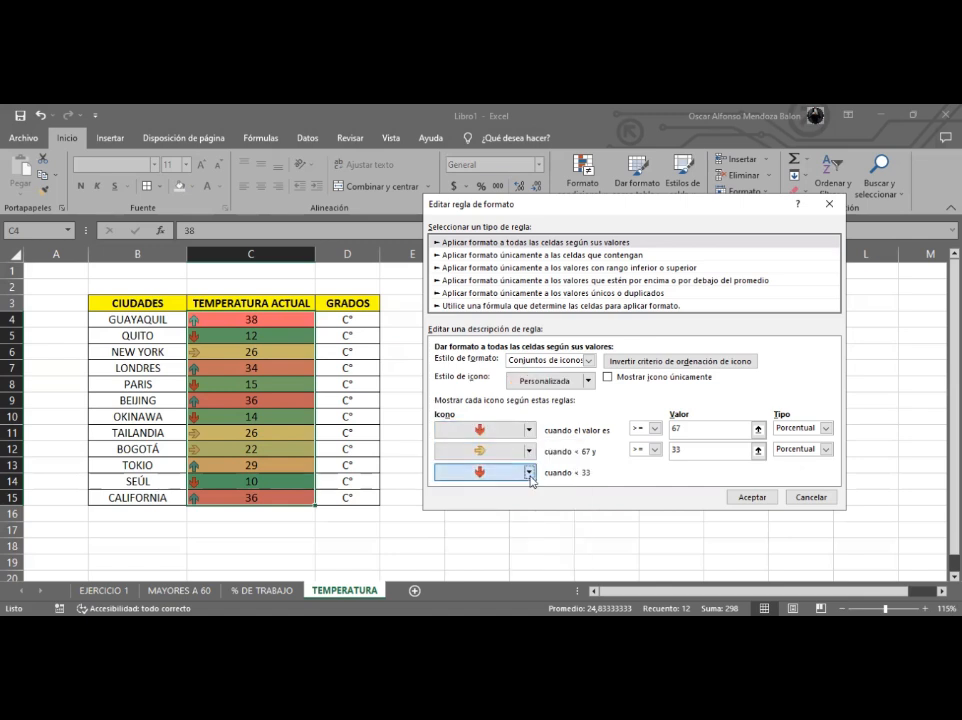
- Set the lowest values' icon to a green up arrow and apply the edited icon set rule
left_click(529, 474)
key("Return")
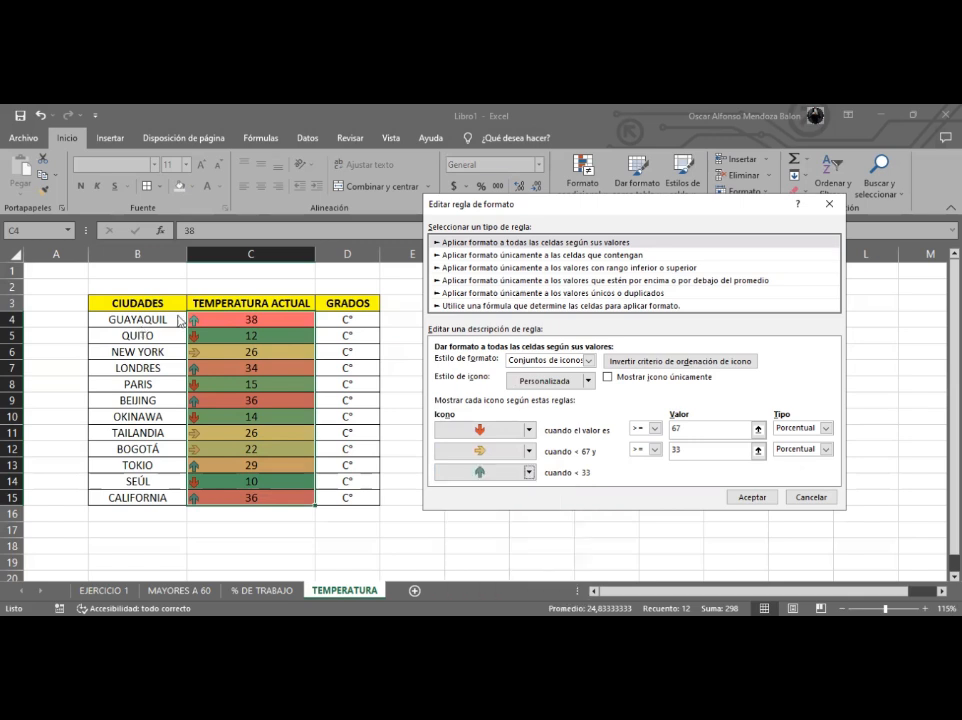
left_click(750, 497)
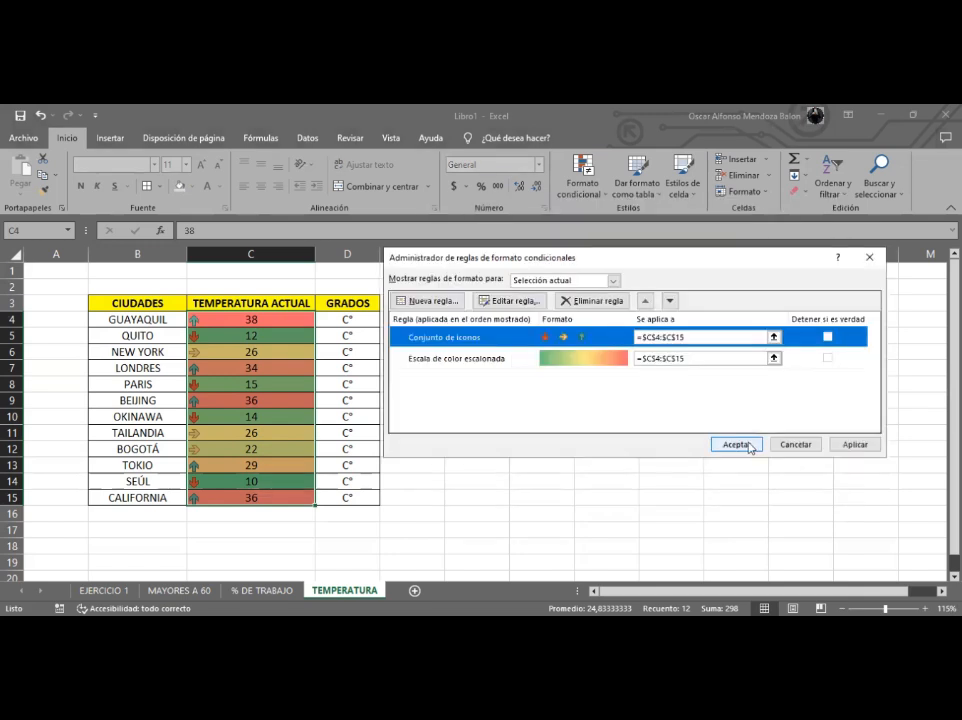
left_click(749, 447)
- Review the formatted tables on the TEMPERATURA and EJERCICIO 1 sheets
left_click(252, 350)
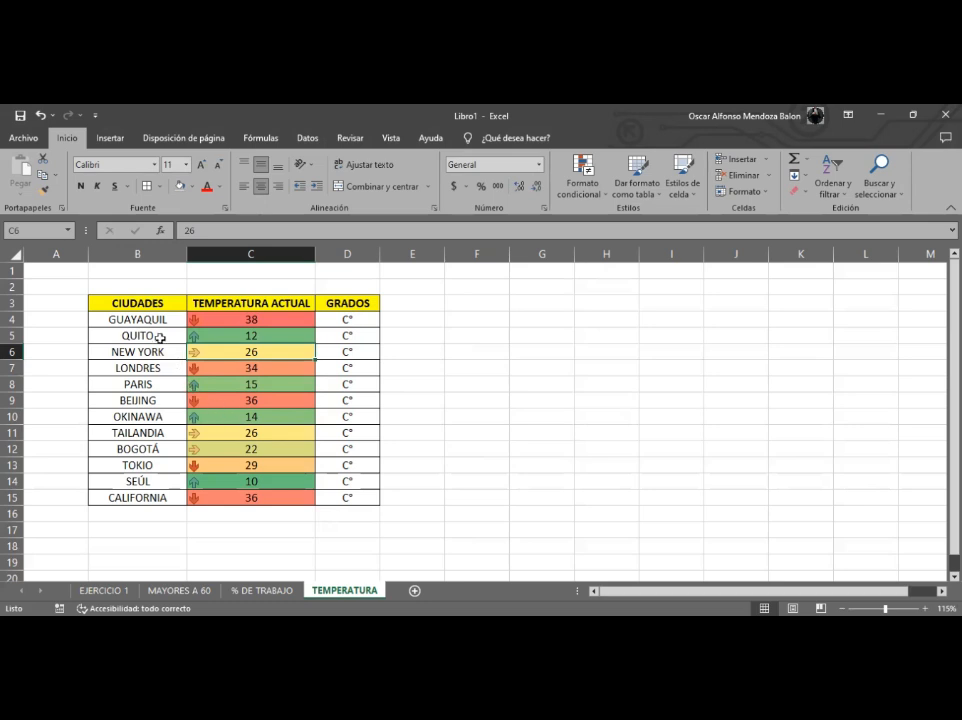
left_click_drag(161, 318, 348, 502)
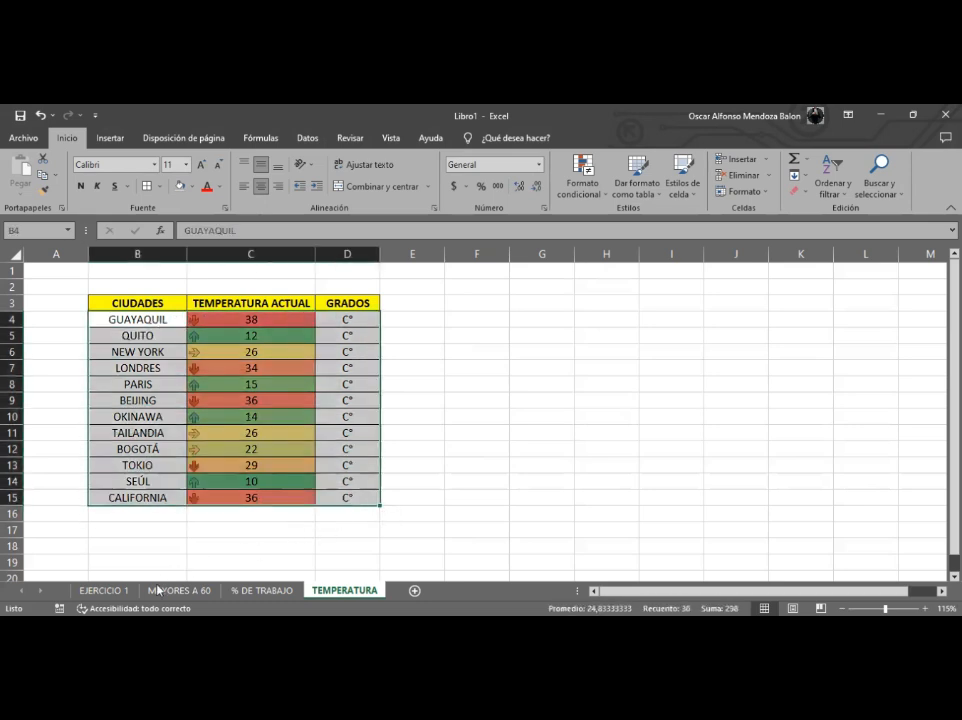
left_click(136, 546)
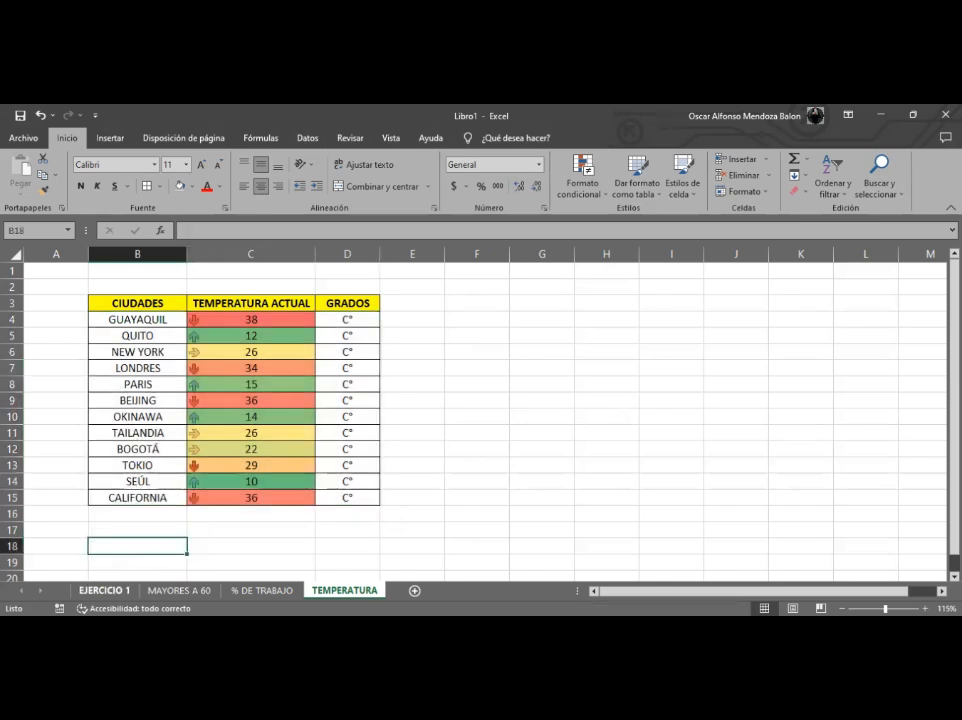
key("ctrl+Page_Up")
key("ctrl+Page_Up")
key("ctrl+Page_Up")
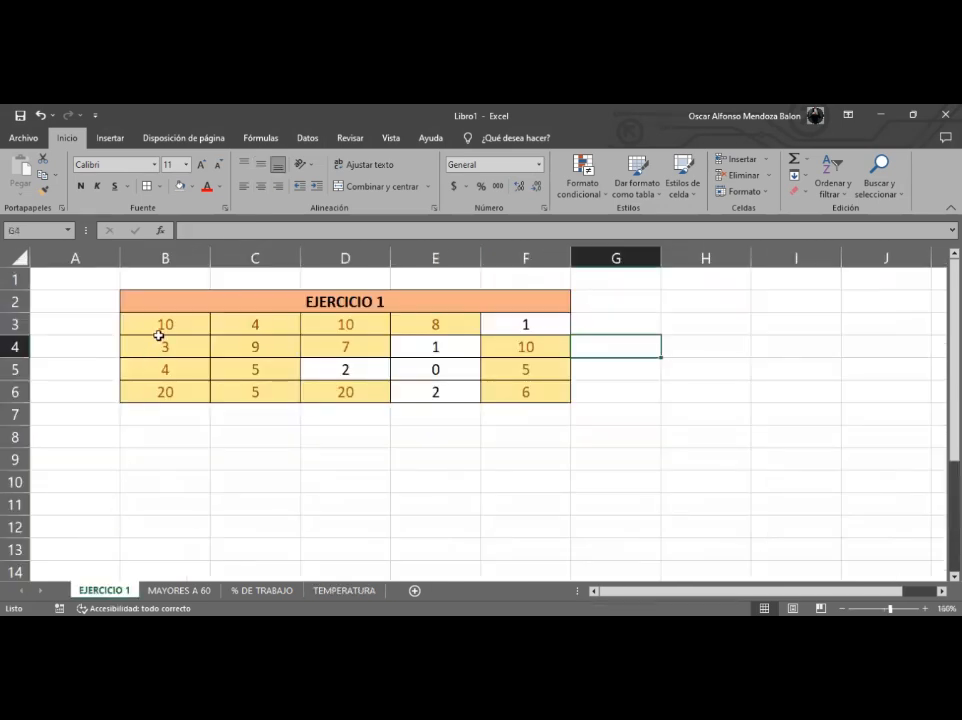
left_click_drag(159, 326, 511, 410)
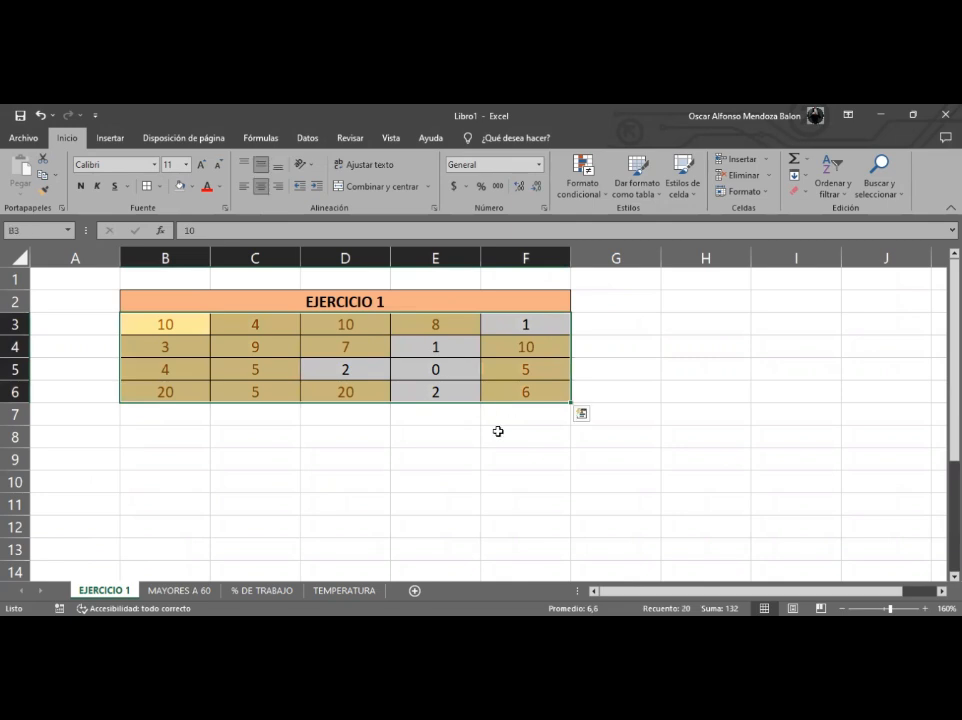
key("ctrl+Page_Down")
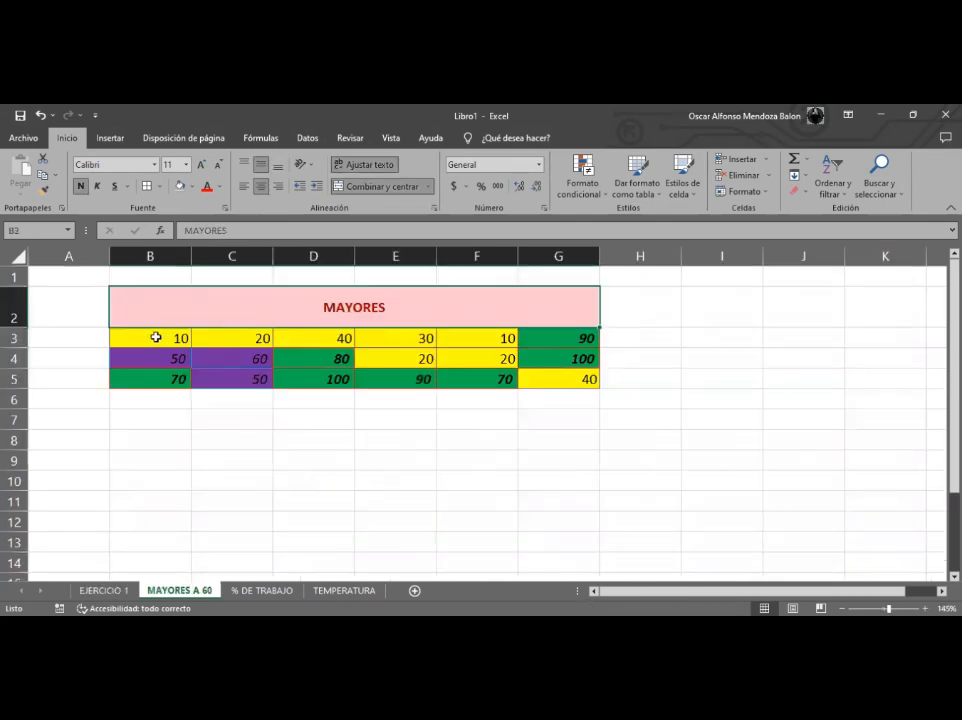
- Open the conditional formatting rules manager for the MAYORES table and review its rules
left_click_drag(206, 303, 491, 378)
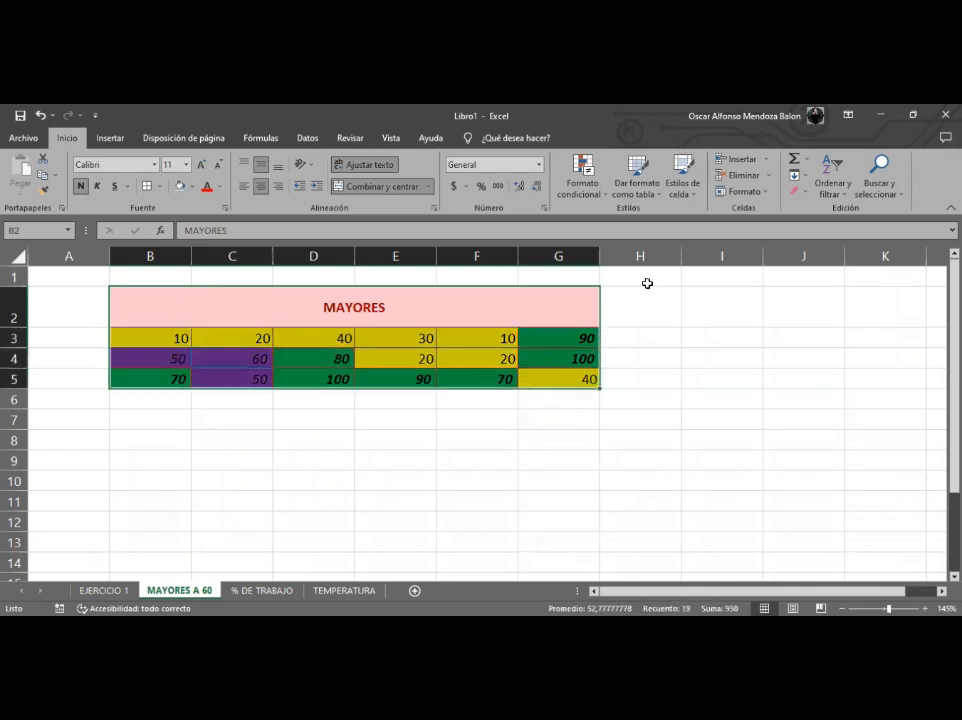
left_click(582, 176)
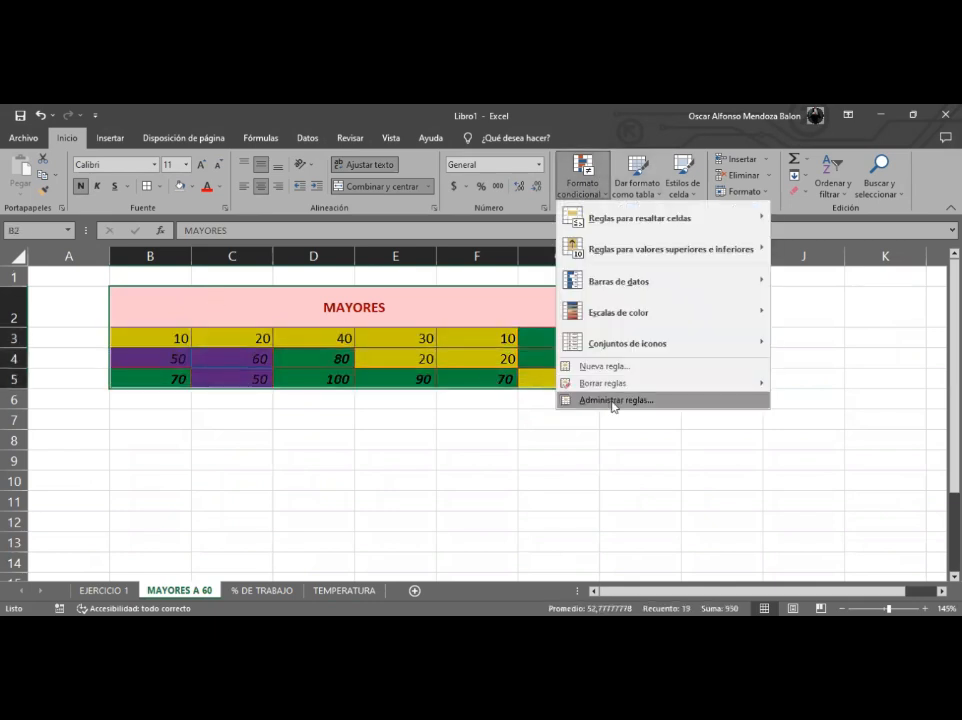
left_click(614, 401)
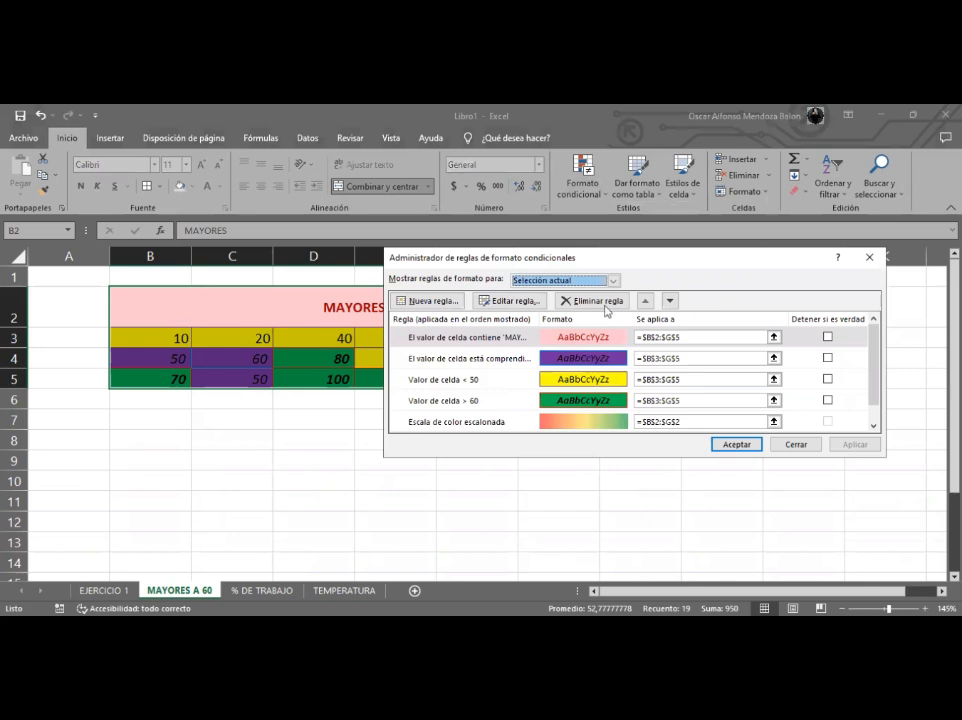
left_click_drag(661, 270, 674, 346)
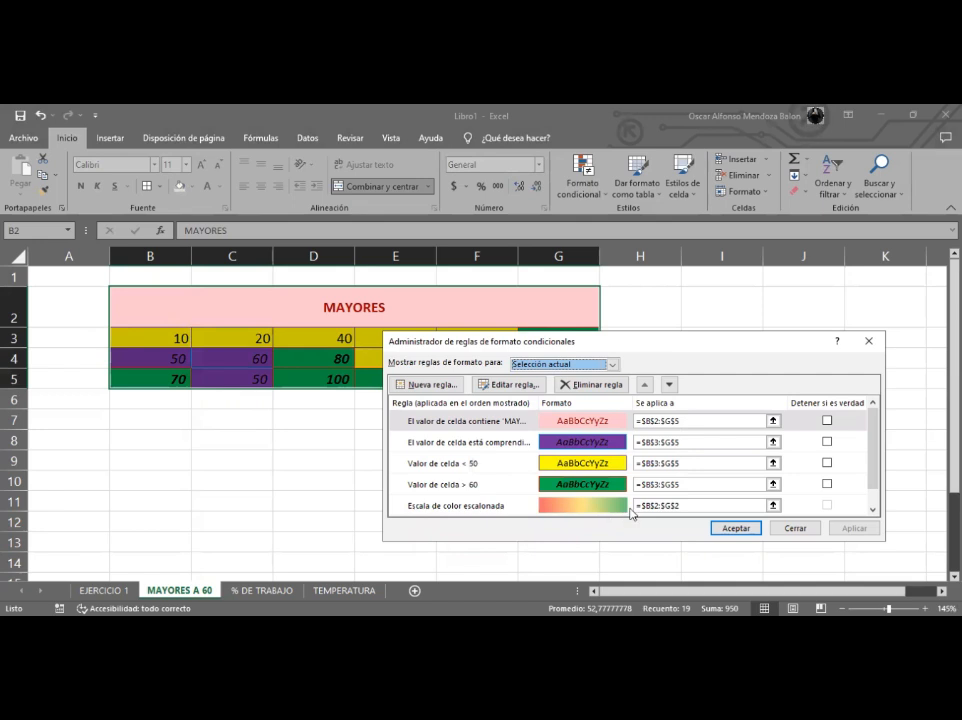
left_click(794, 527)
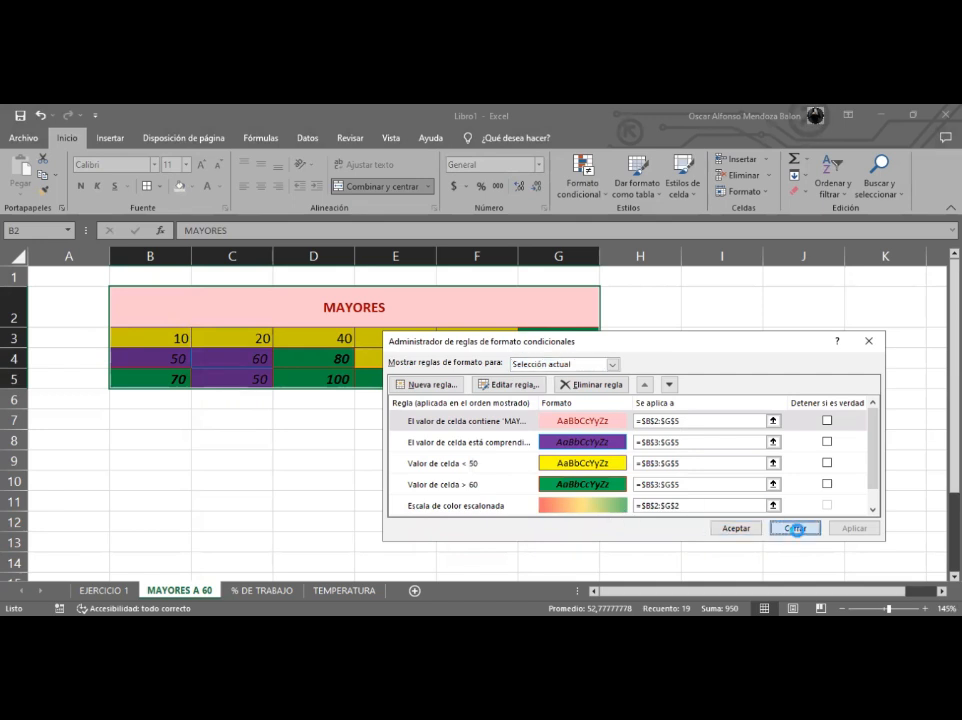
- Review the data bars and icons on the % DE TRABAJO sheet's table
left_click_drag(225, 339, 466, 380)
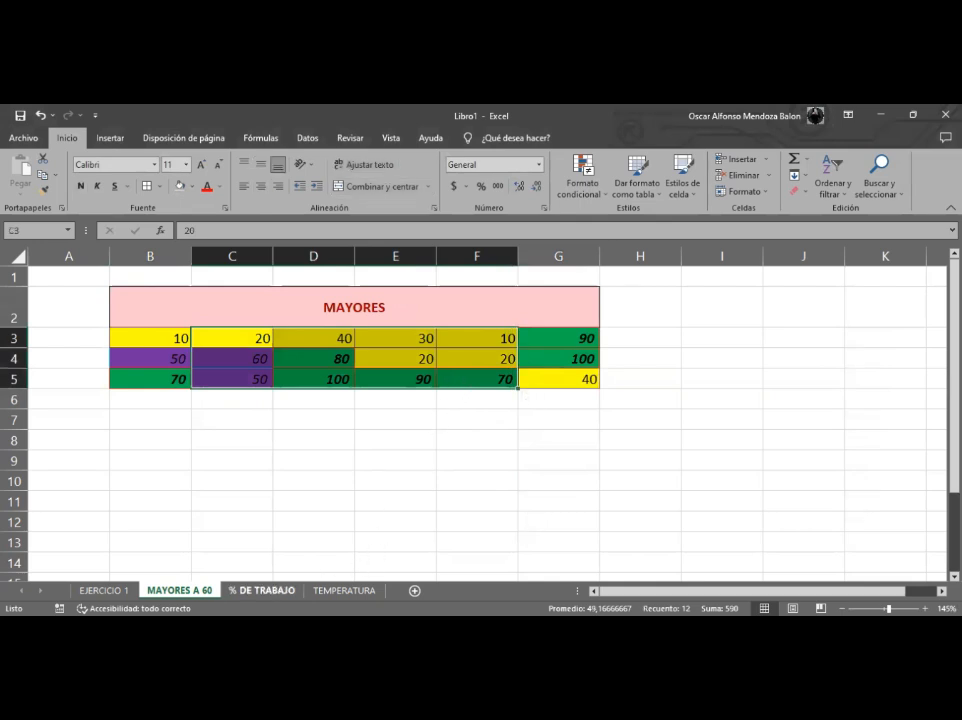
left_click(262, 590)
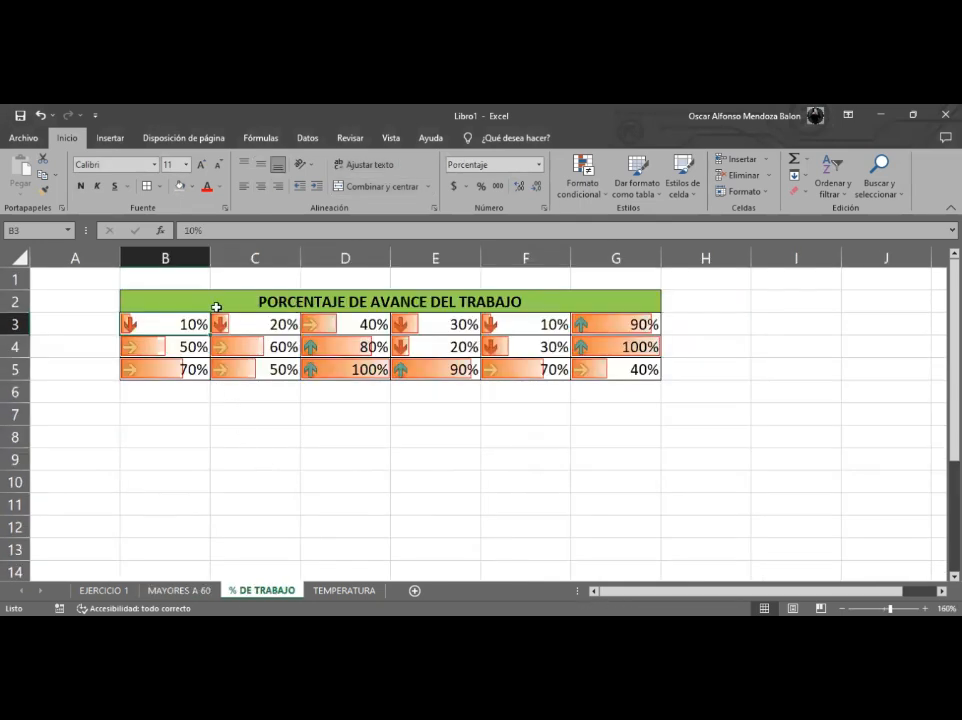
left_click_drag(196, 324, 600, 369)
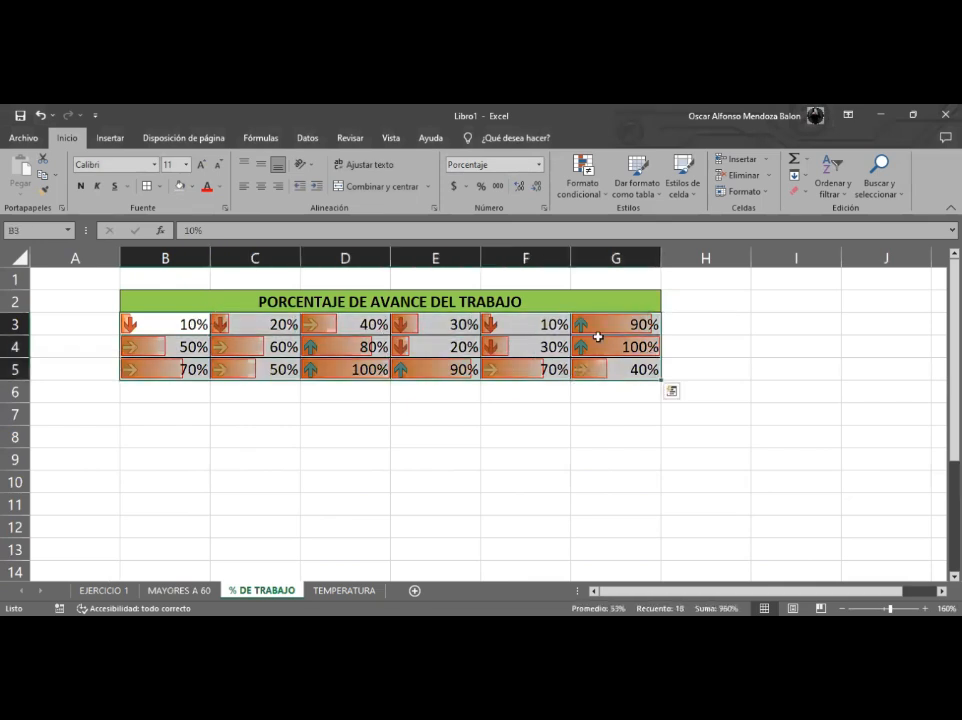
left_click(577, 185)
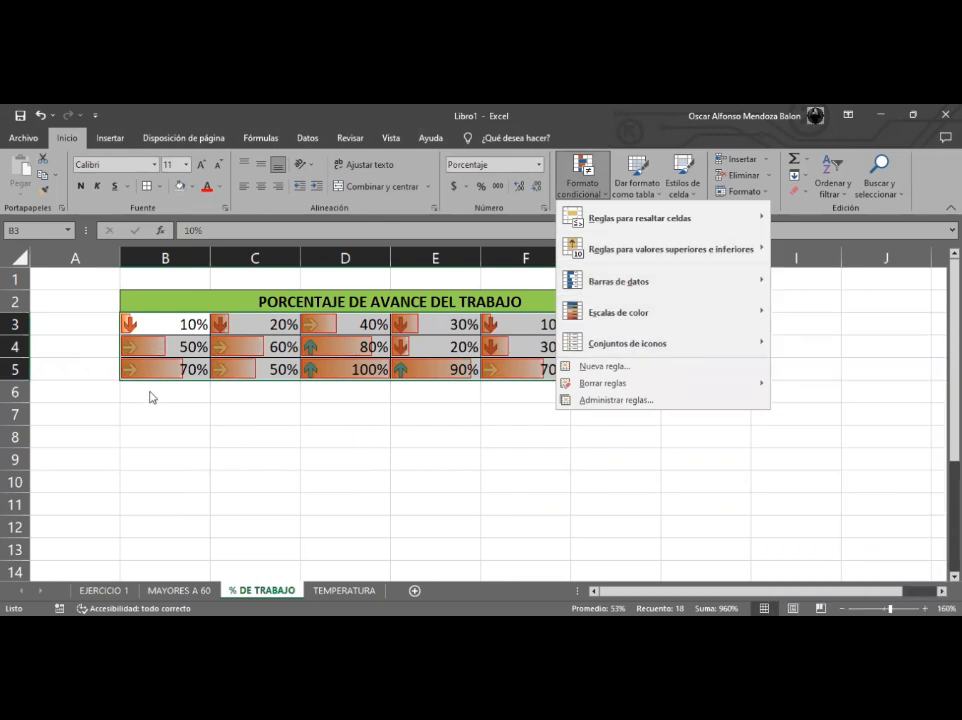
left_click(150, 397)
- Return to the temperature table and browse the icon set options
left_click(344, 590)
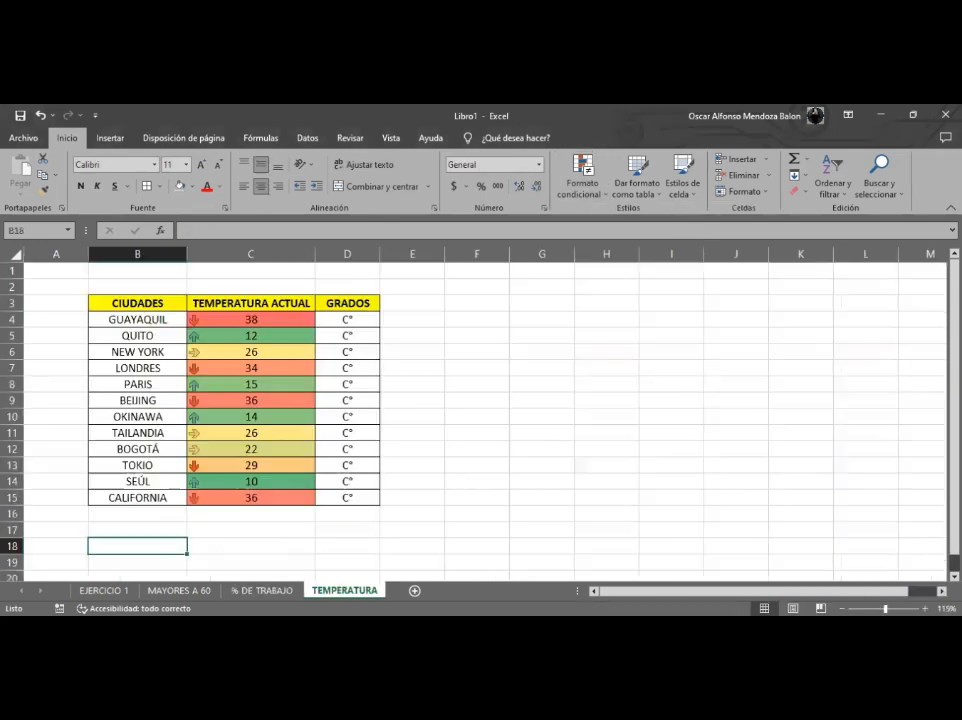
left_click_drag(270, 319, 250, 497)
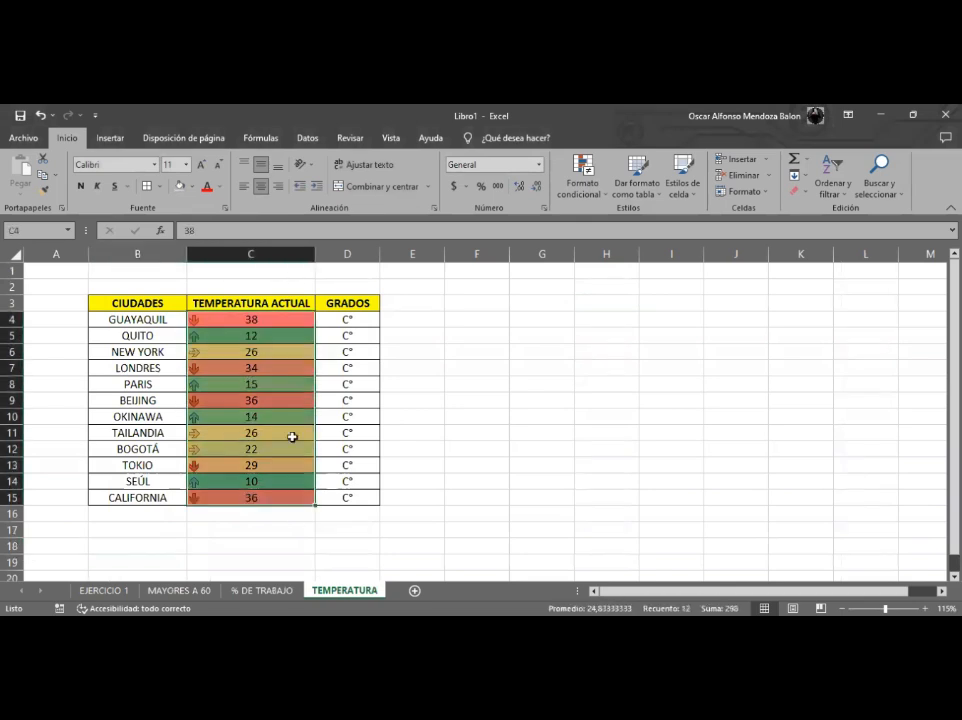
left_click(606, 203)
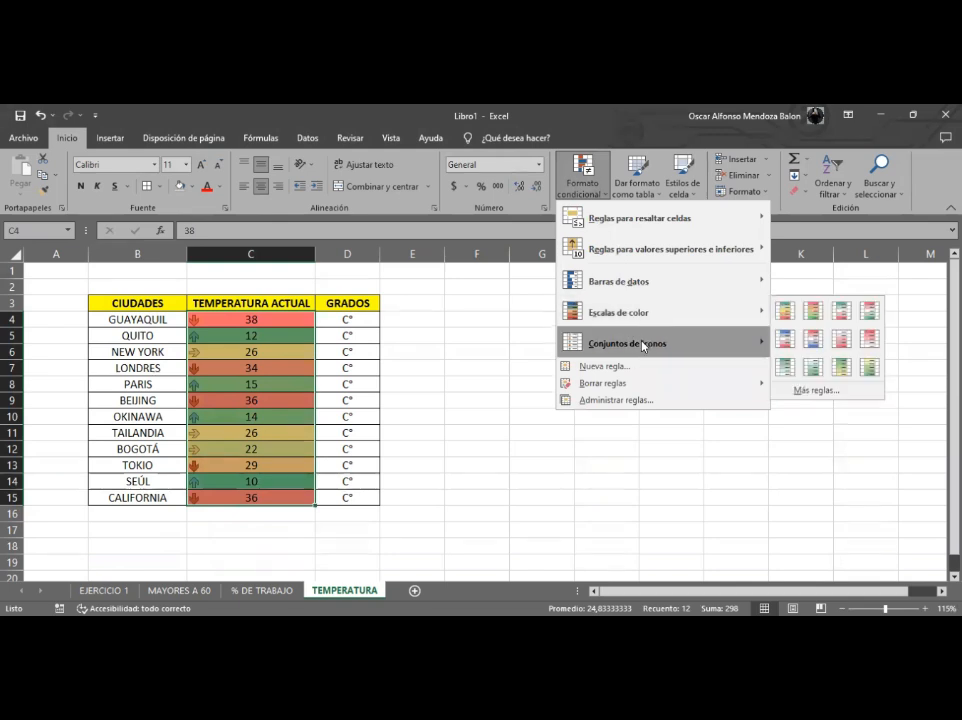
left_click(89, 592)
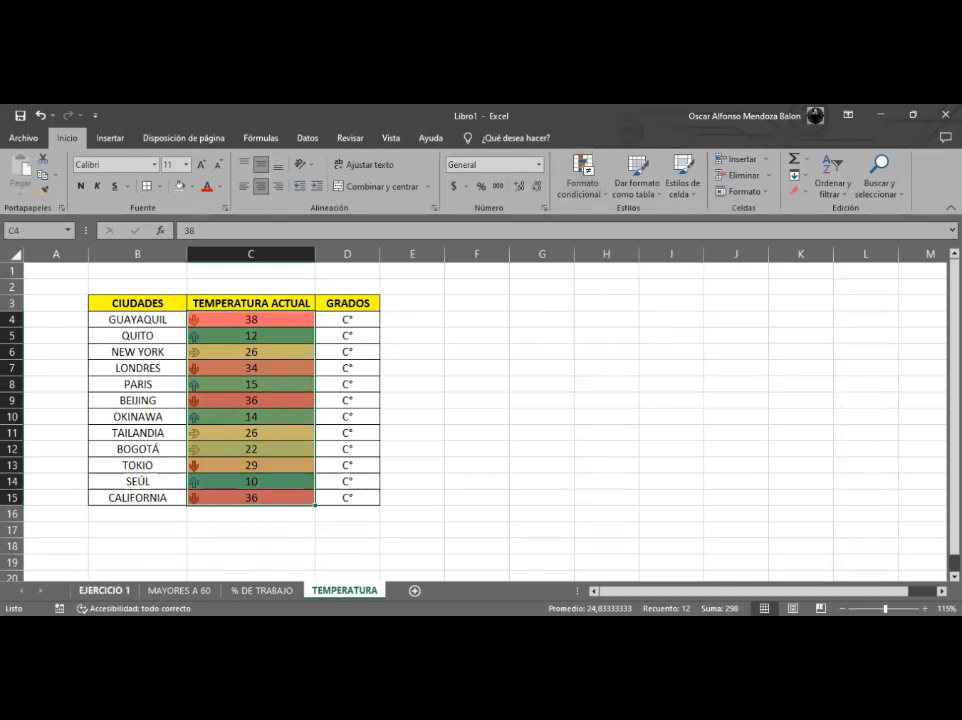
left_click(89, 592)
- Browse the highlight cell rules for the EJERCICIO 1 table
left_click(193, 462)
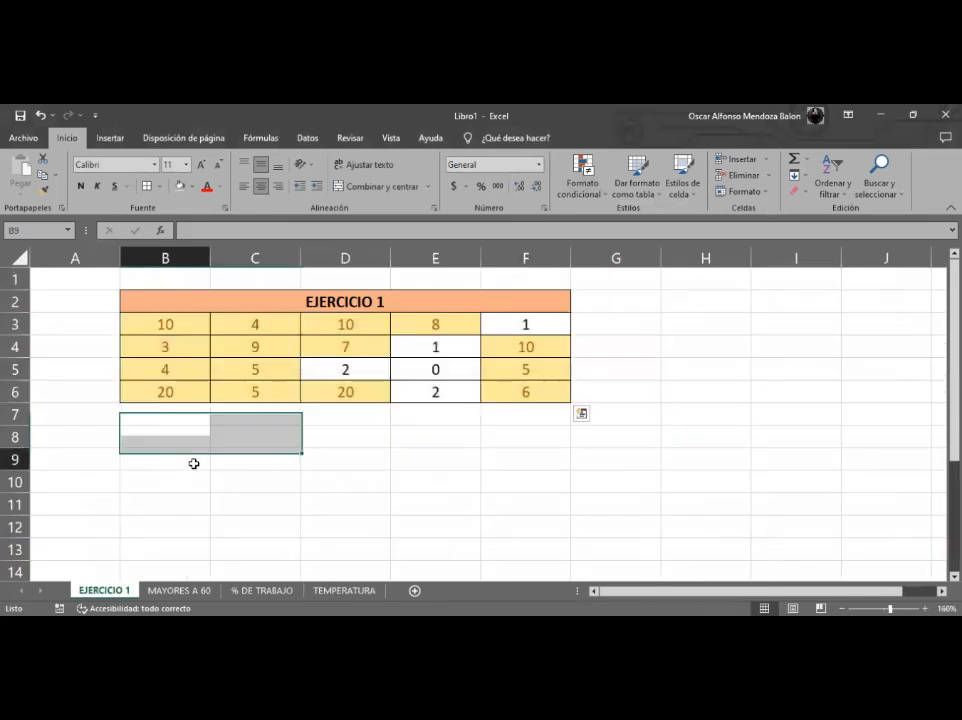
left_click(198, 324)
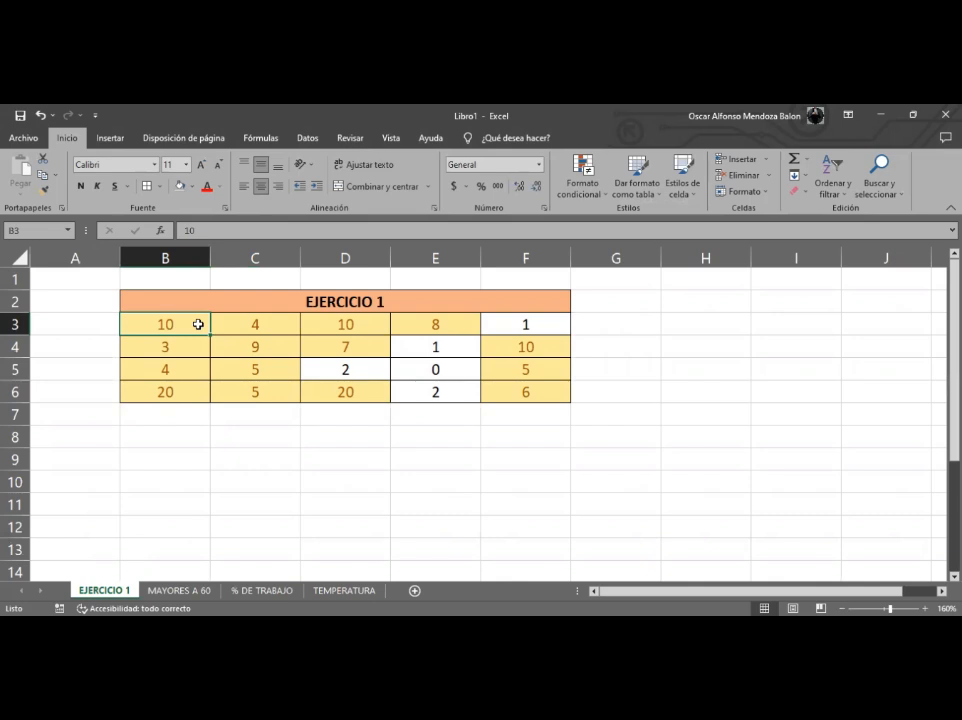
left_click(596, 182)
mouse_move(622, 217)
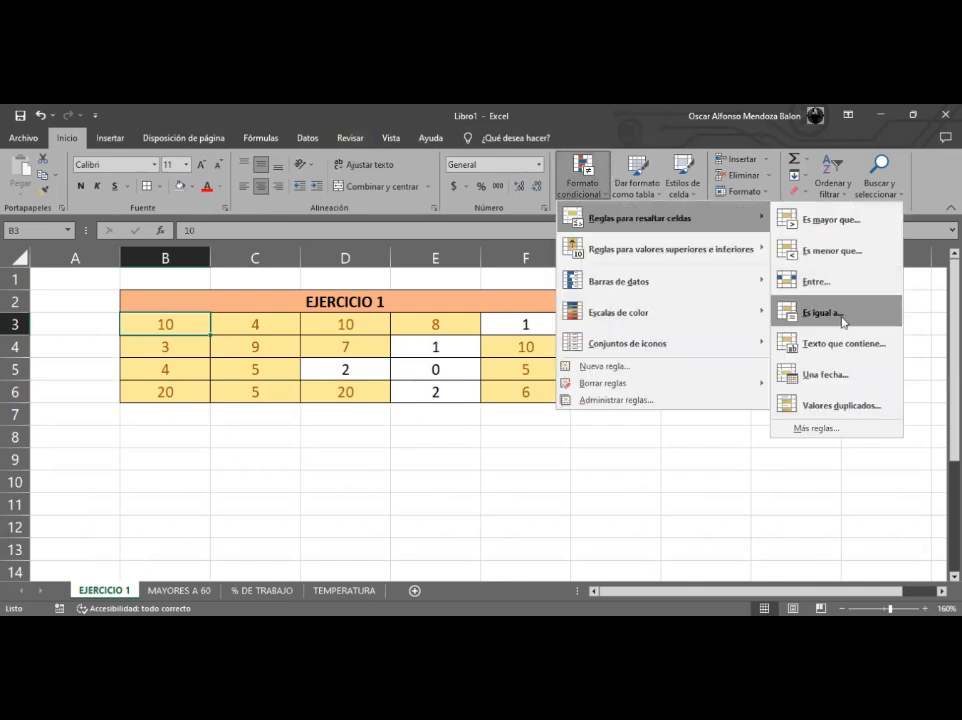
left_click(573, 178)
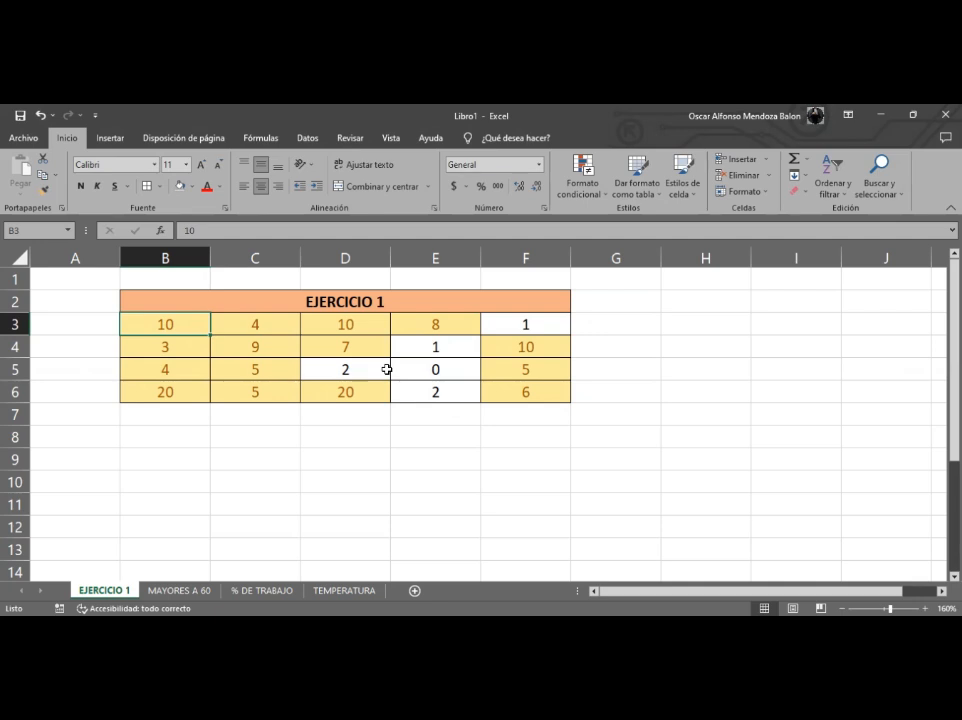
left_click_drag(205, 324, 498, 393)
left_click(208, 323)
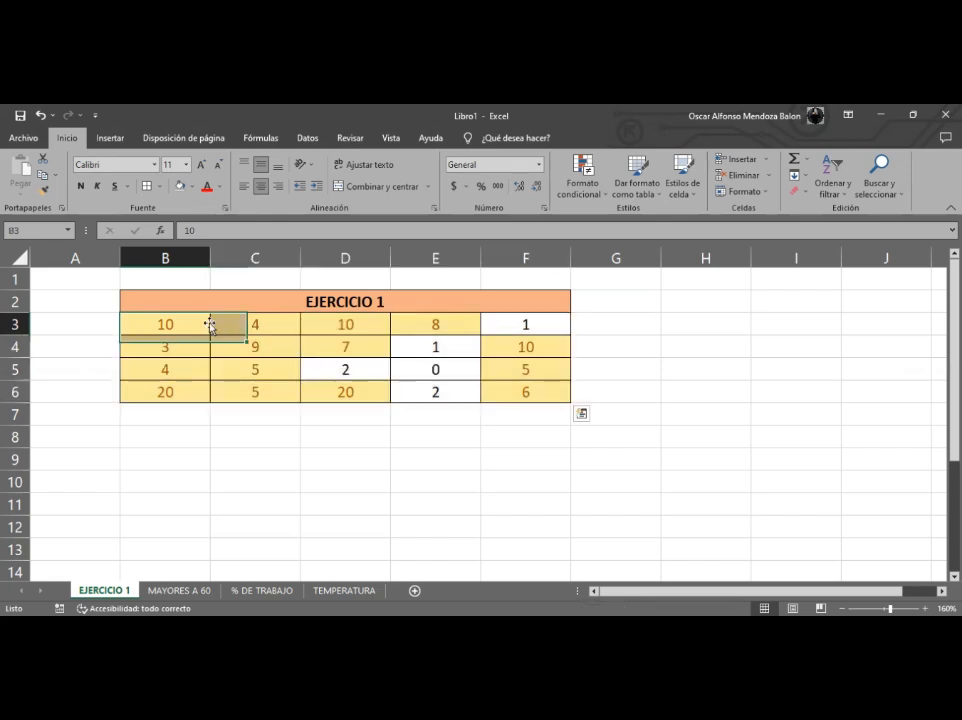